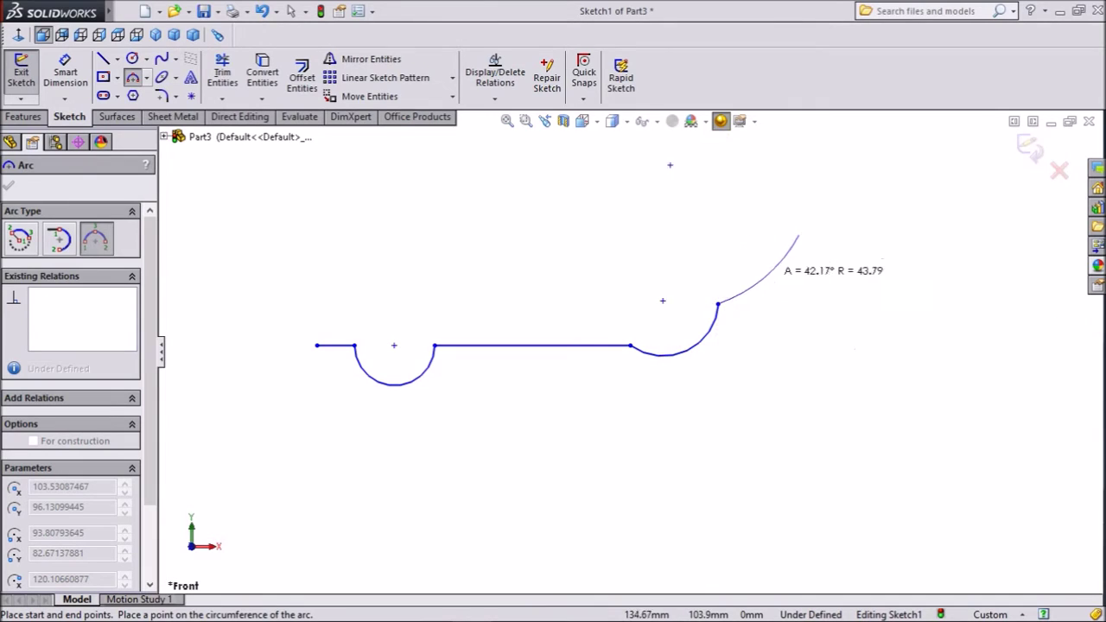
# Step: Finish the three-point arc rising from the end of the lower right arc, bulging upward with a radius of about 44 mm
pyautogui.click(847, 375)
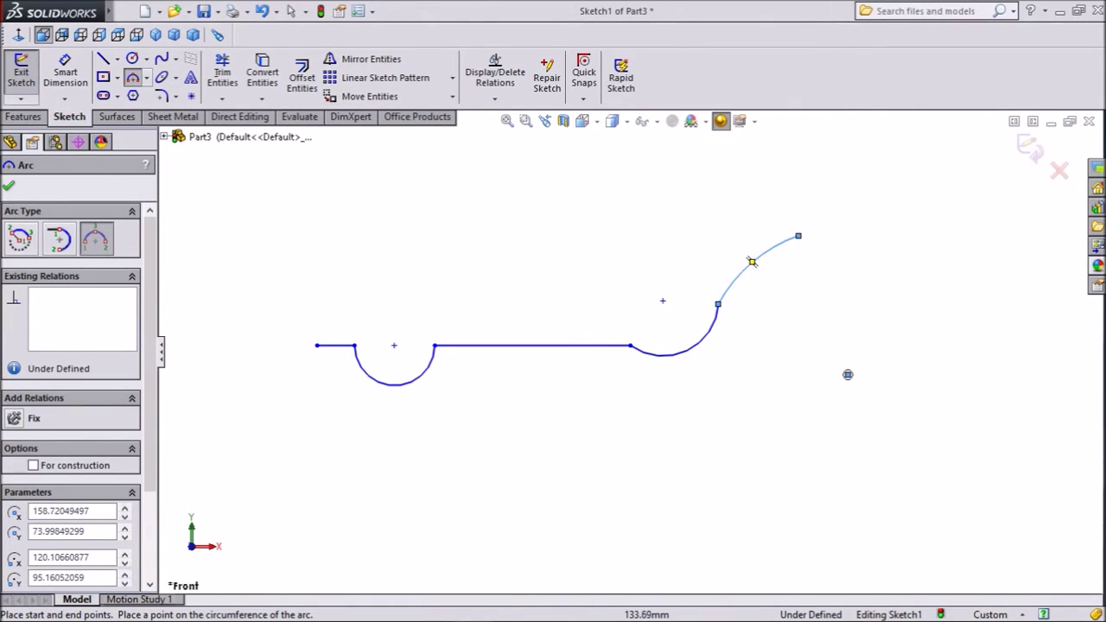
pyautogui.rightClick(752, 261)
pyautogui.click(787, 154)
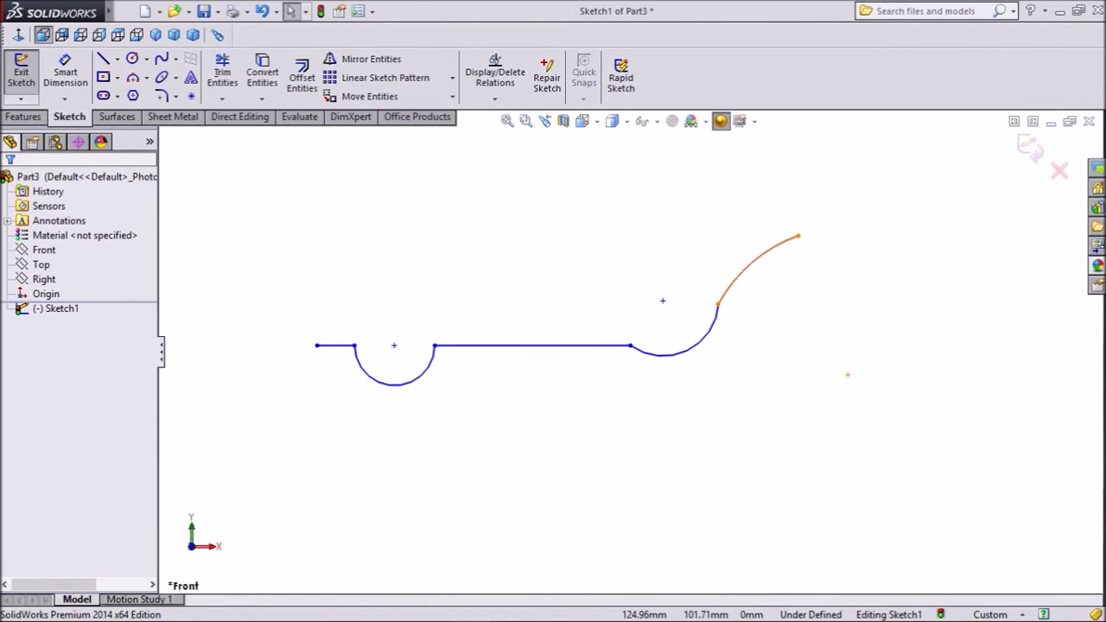
# Step: Make the two right-hand arcs tangent to each other and the long horizontal line tangent to the lower arc
pyautogui.click(752, 261)
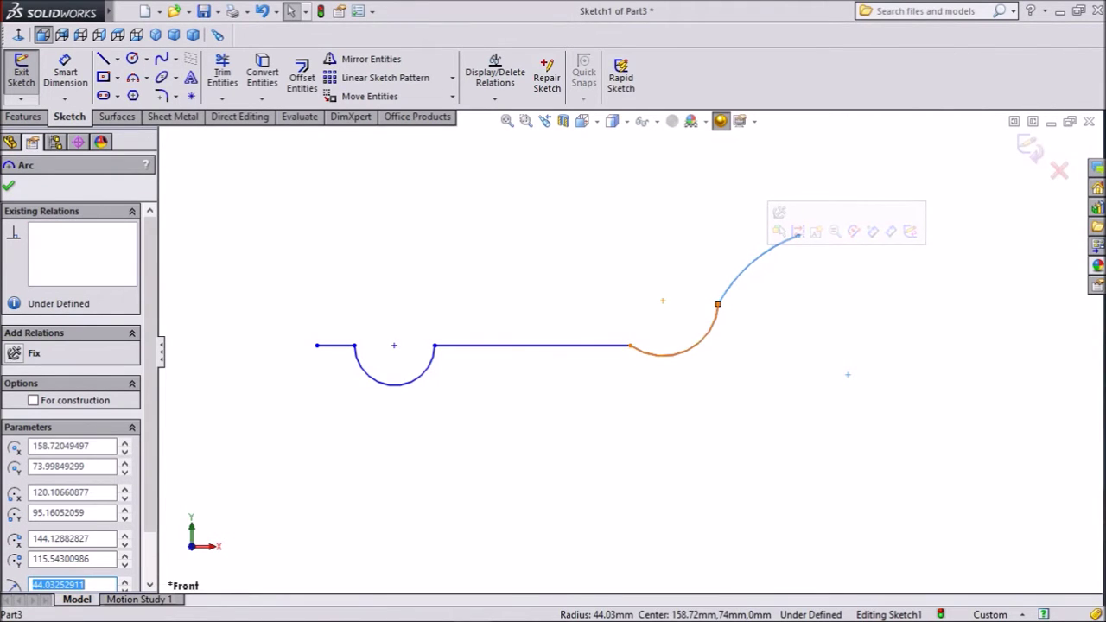
pyautogui.keyDown('ctrl'); pyautogui.click(701, 335); pyautogui.keyUp('ctrl')
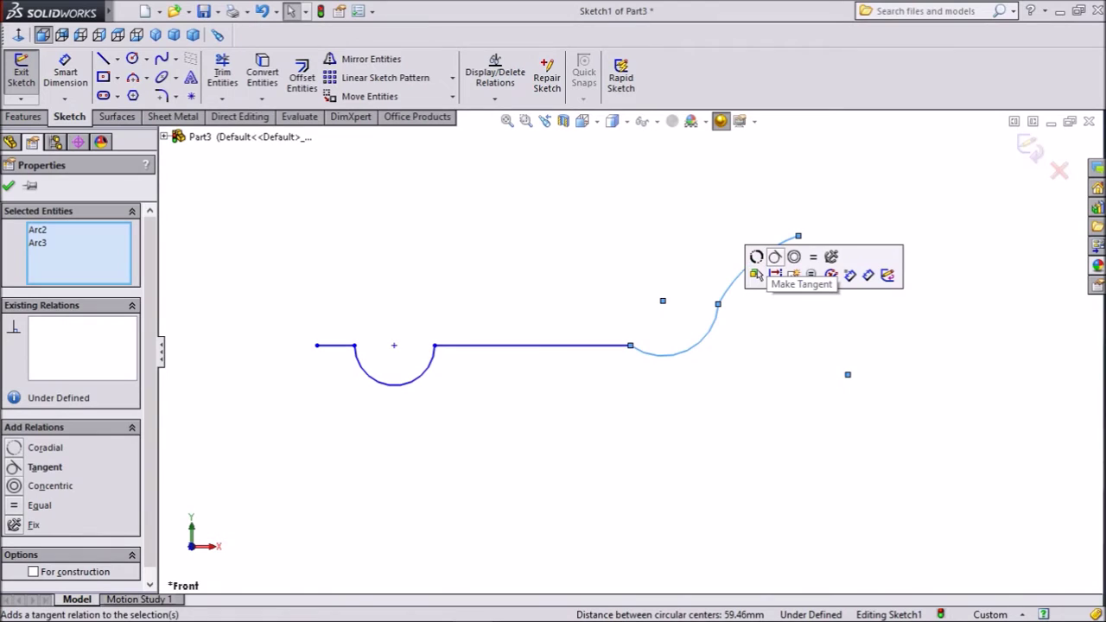
pyautogui.click(774, 256)
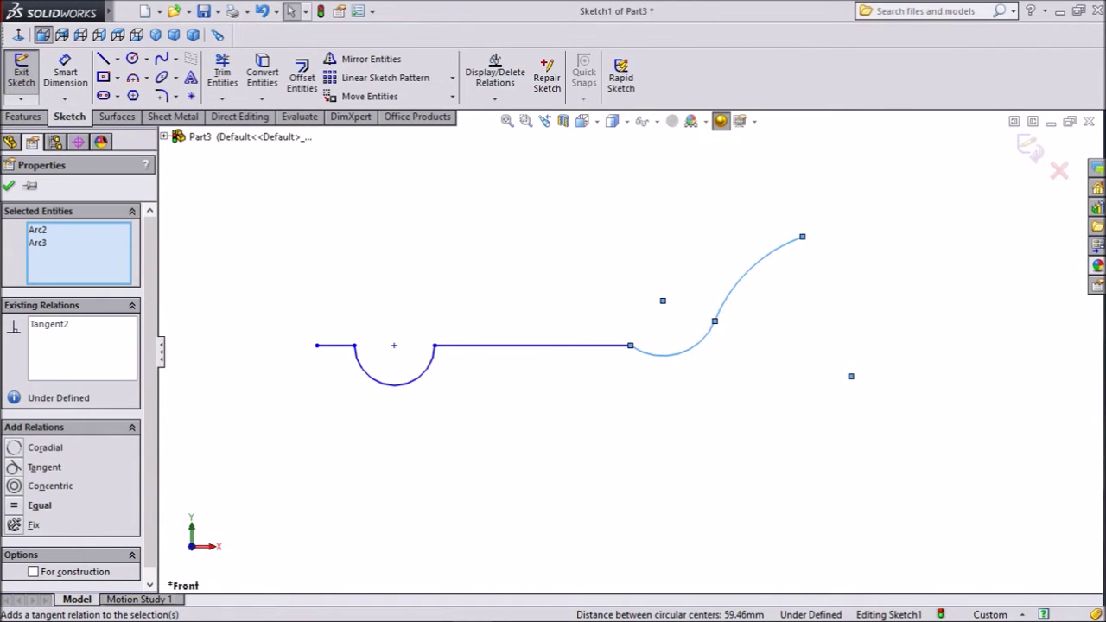
pyautogui.click(616, 346)
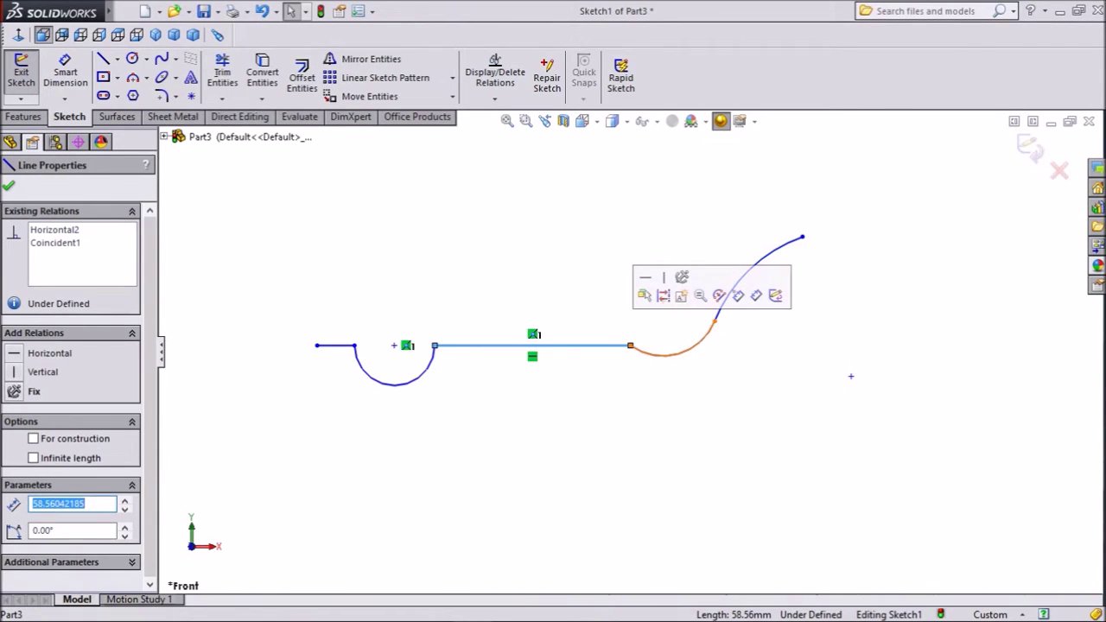
pyautogui.keyDown('ctrl'); pyautogui.click(681, 351); pyautogui.keyUp('ctrl')
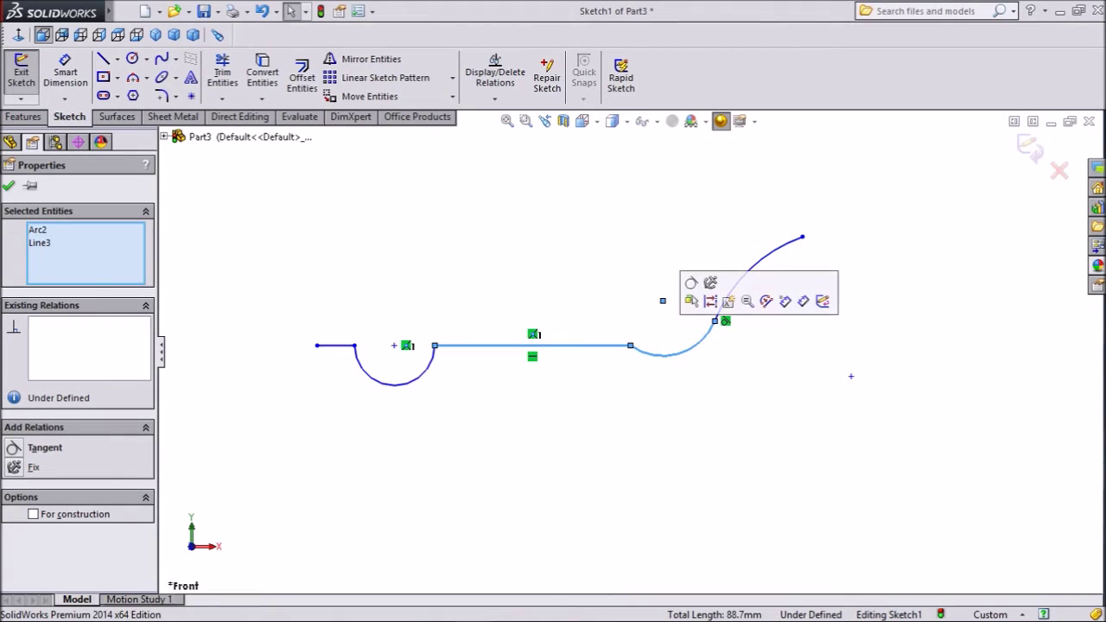
pyautogui.click(696, 286)
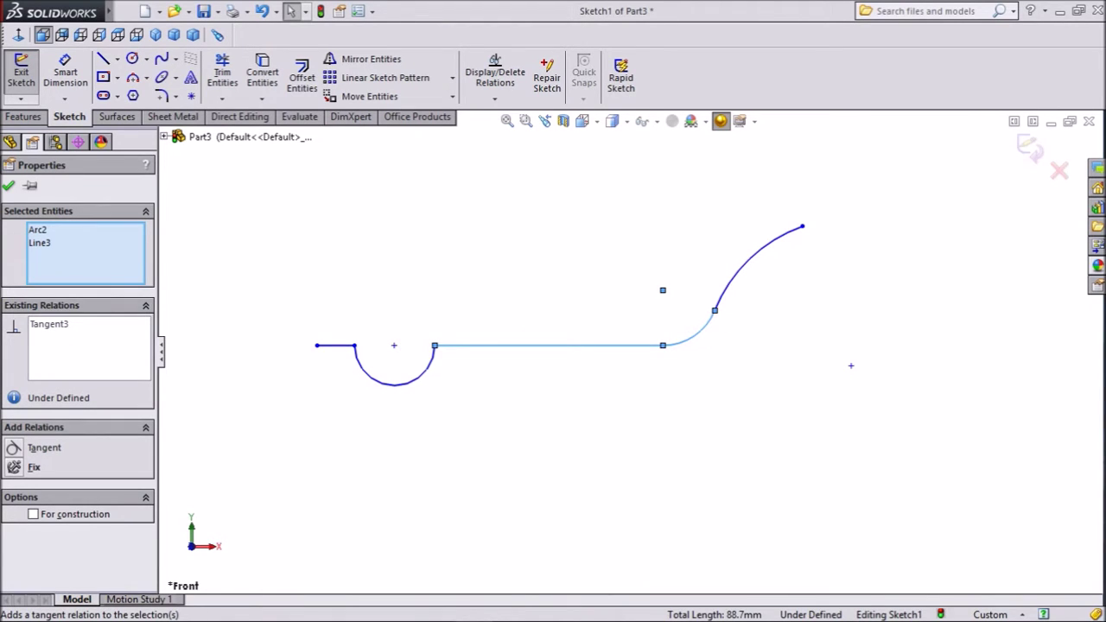
pyautogui.click(9, 186)
# Step: Dimension the short left line to 6 mm and the adjoining semicircle to a 10 mm radius
pyautogui.click(65, 70)
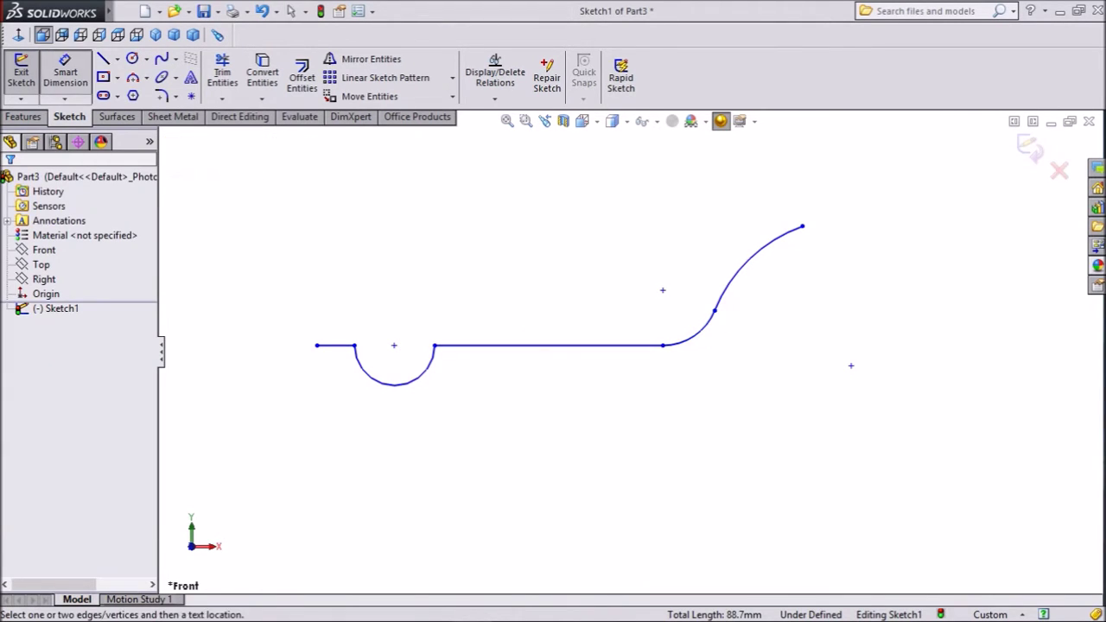
pyautogui.click(335, 346)
pyautogui.click(344, 286)
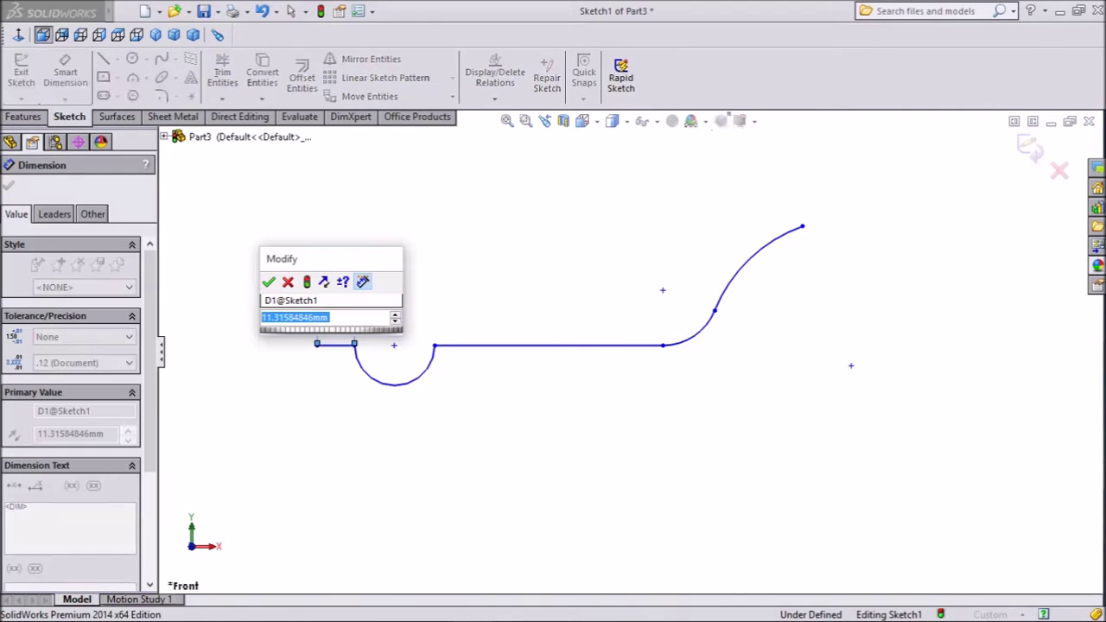
pyautogui.write('6')
pyautogui.press('Return')
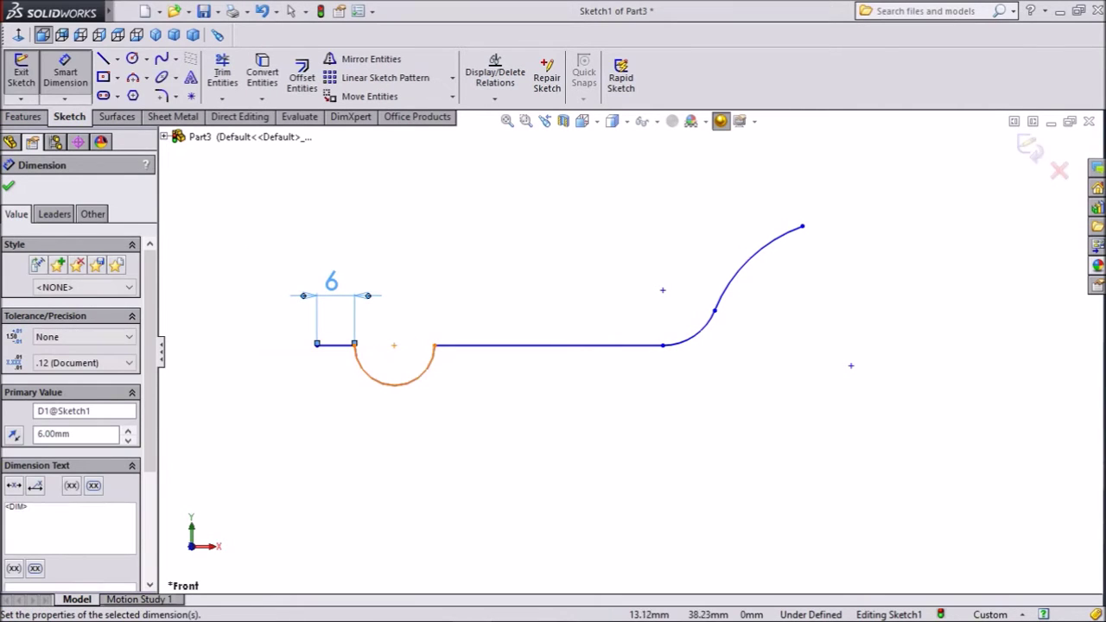
pyautogui.click(415, 378)
pyautogui.click(436, 413)
pyautogui.write('10')
pyautogui.press('Return')
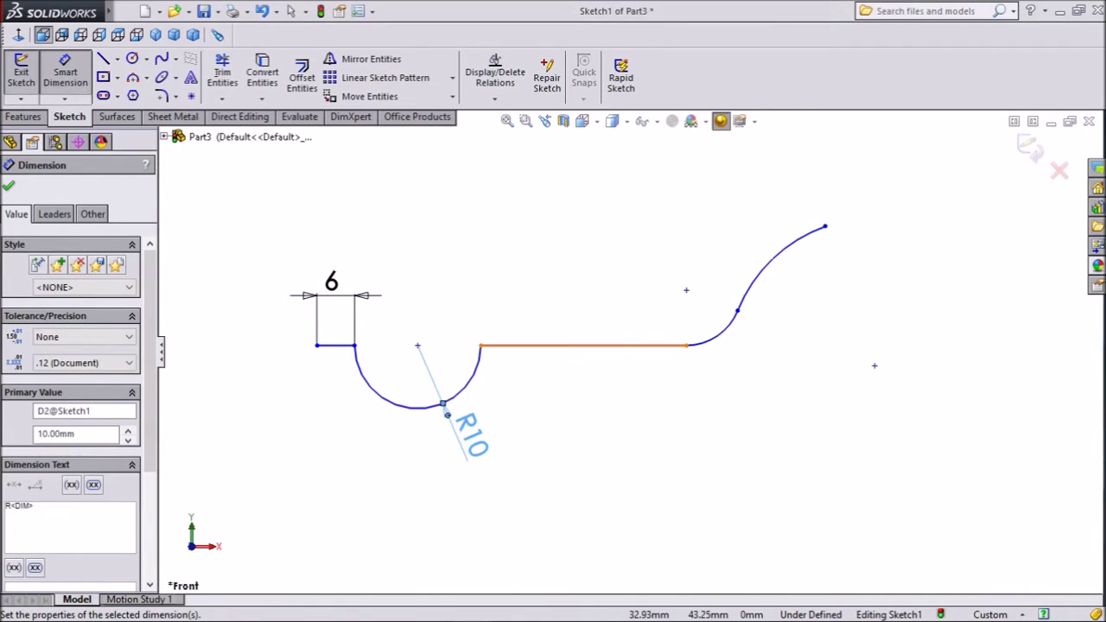
# Step: Dimension the long horizontal line to a length of 105 mm
pyautogui.click(674, 346)
pyautogui.click(686, 287)
pyautogui.write('1050')
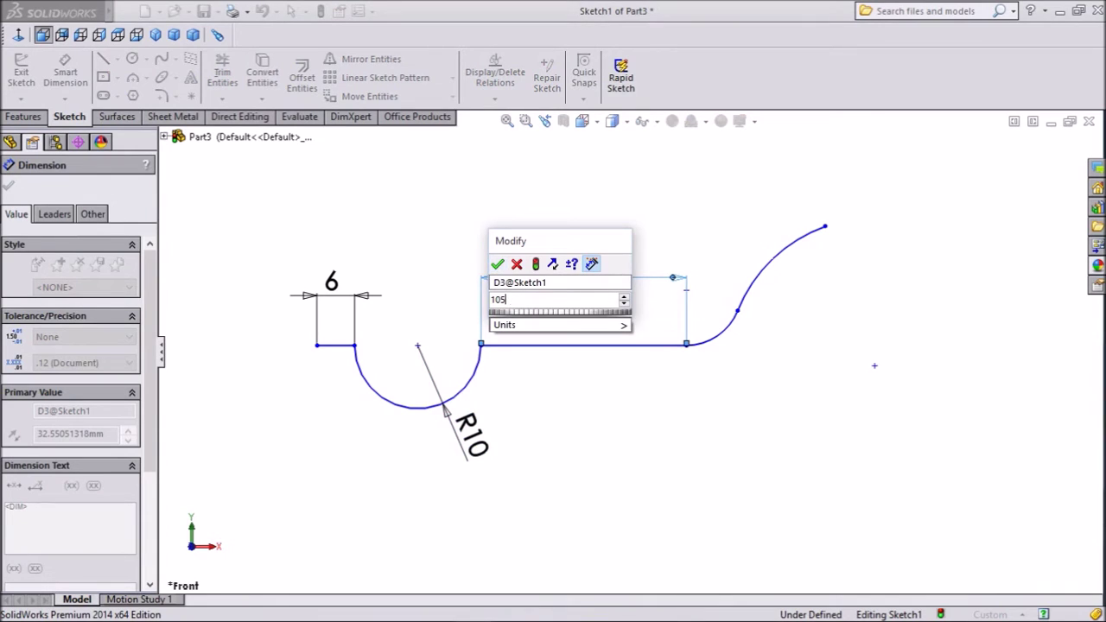
pyautogui.click(498, 265)
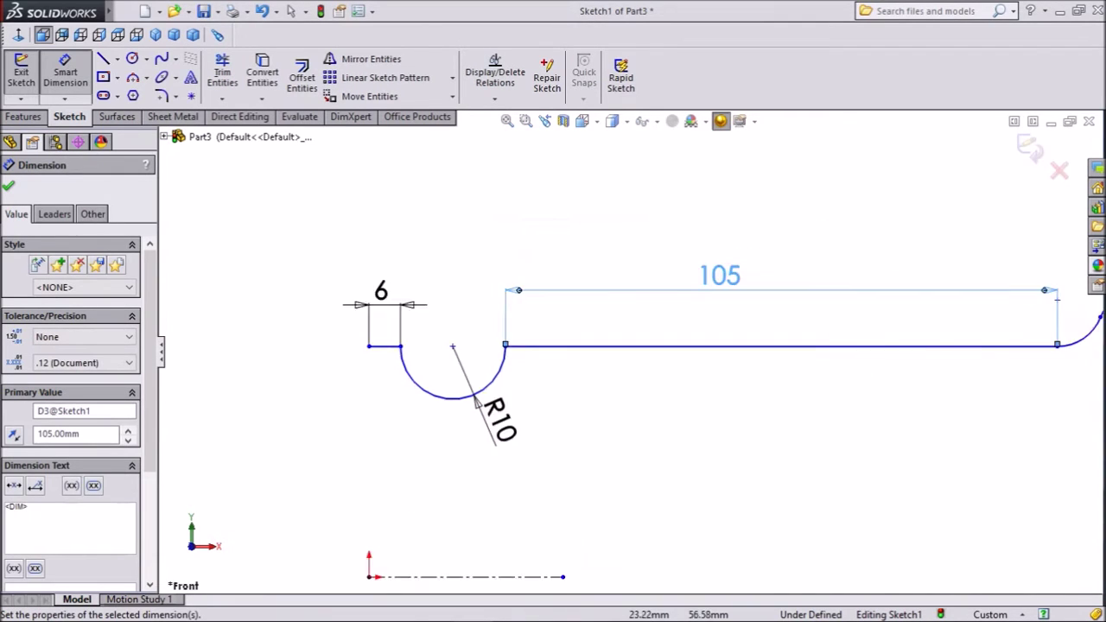
# Step: Dimension the lower right arc to a 12.5 mm radius and the upper right arc to a 65 mm radius
pyautogui.scroll(-2, 945, 382)
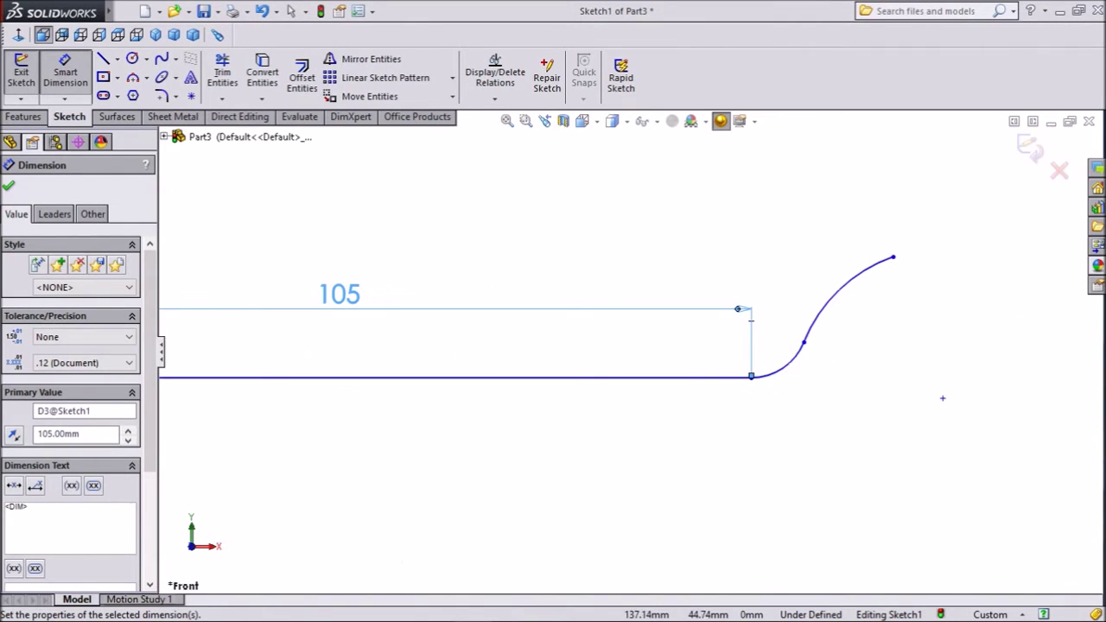
pyautogui.click(785, 366)
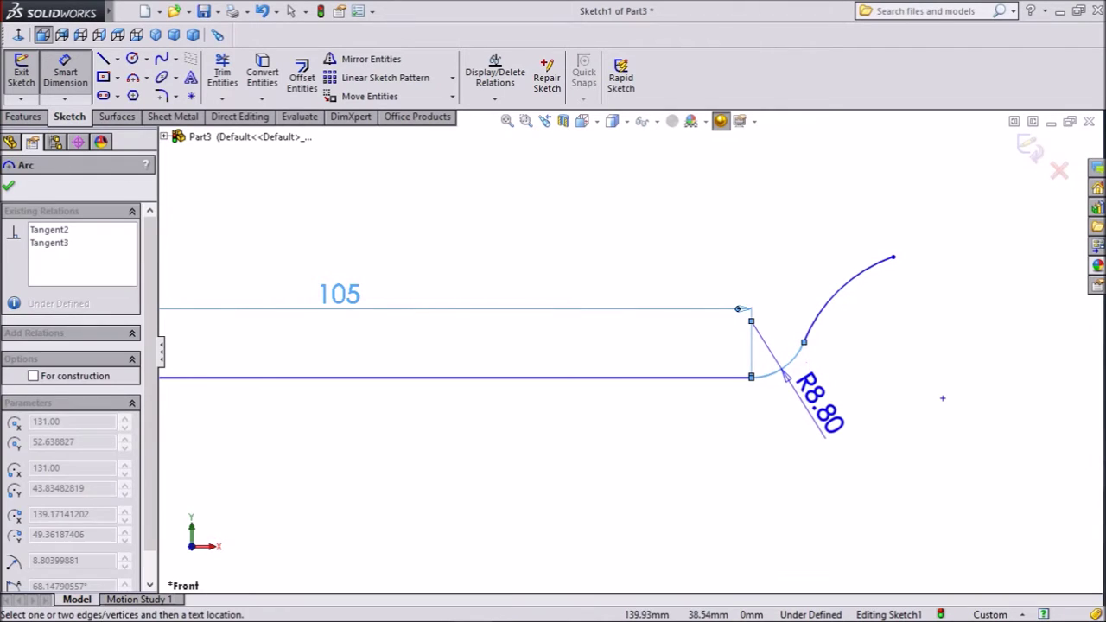
pyautogui.click(808, 405)
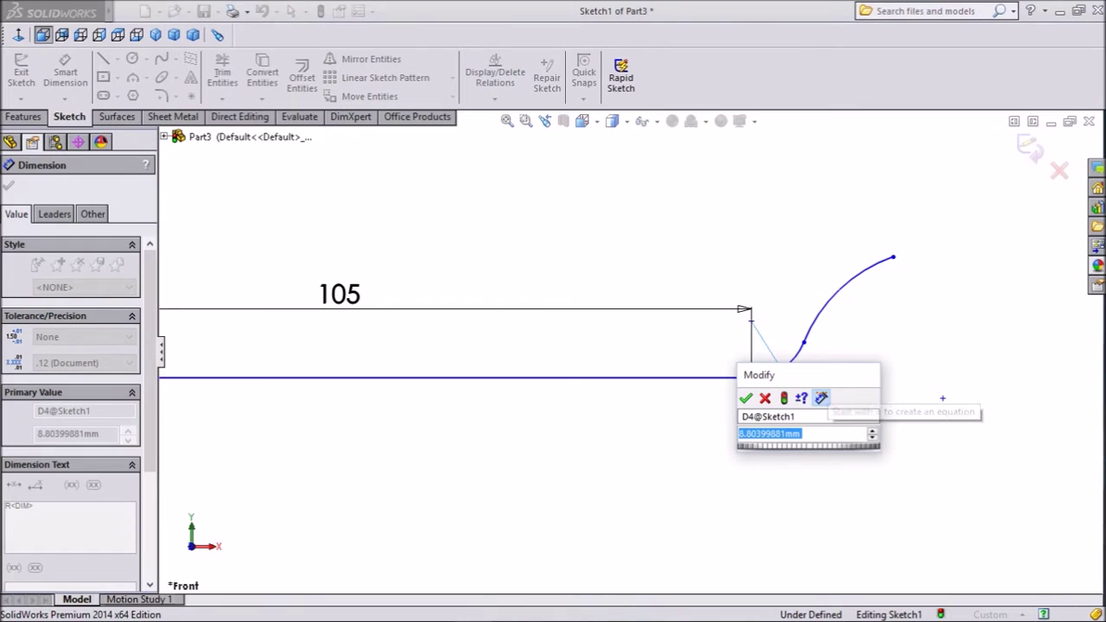
pyautogui.write('12.5')
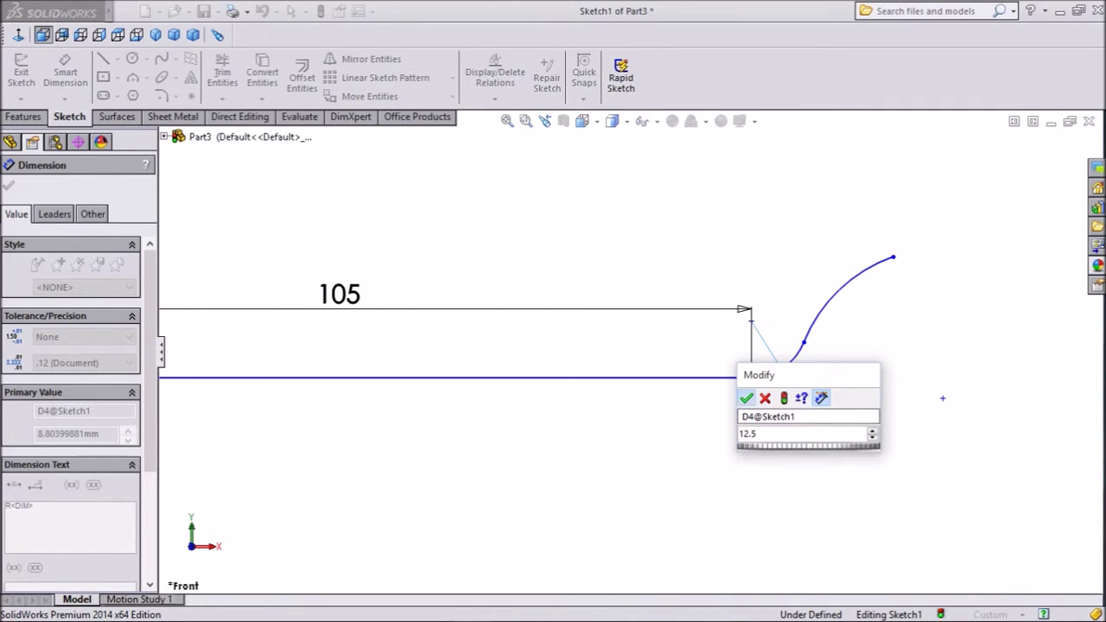
pyautogui.press('Return')
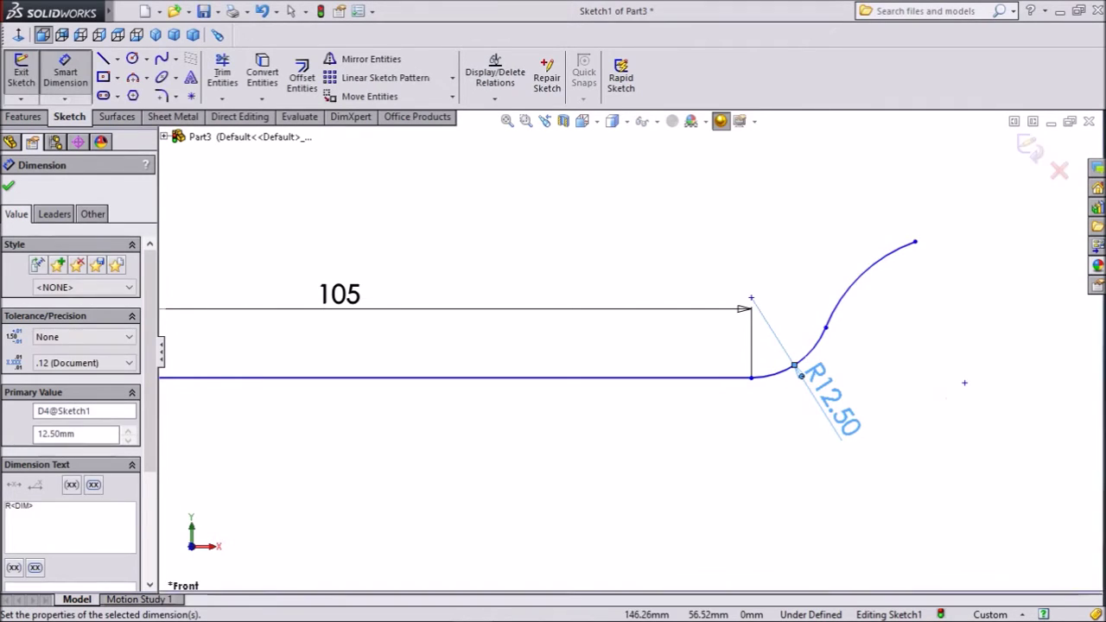
pyautogui.click(864, 277)
pyautogui.click(890, 307)
pyautogui.write('65')
pyautogui.press('Return')
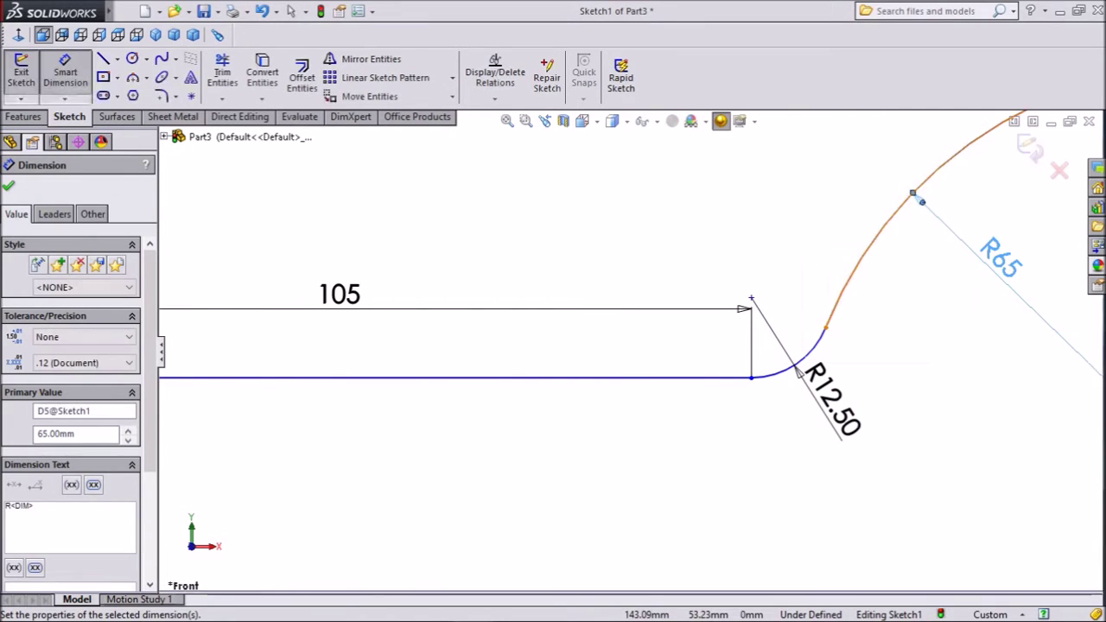
# Step: Set the vertical distance between the two endpoints of the 65 mm radius arc to 12.5 mm
pyautogui.press('f')
pyautogui.click(843, 226)
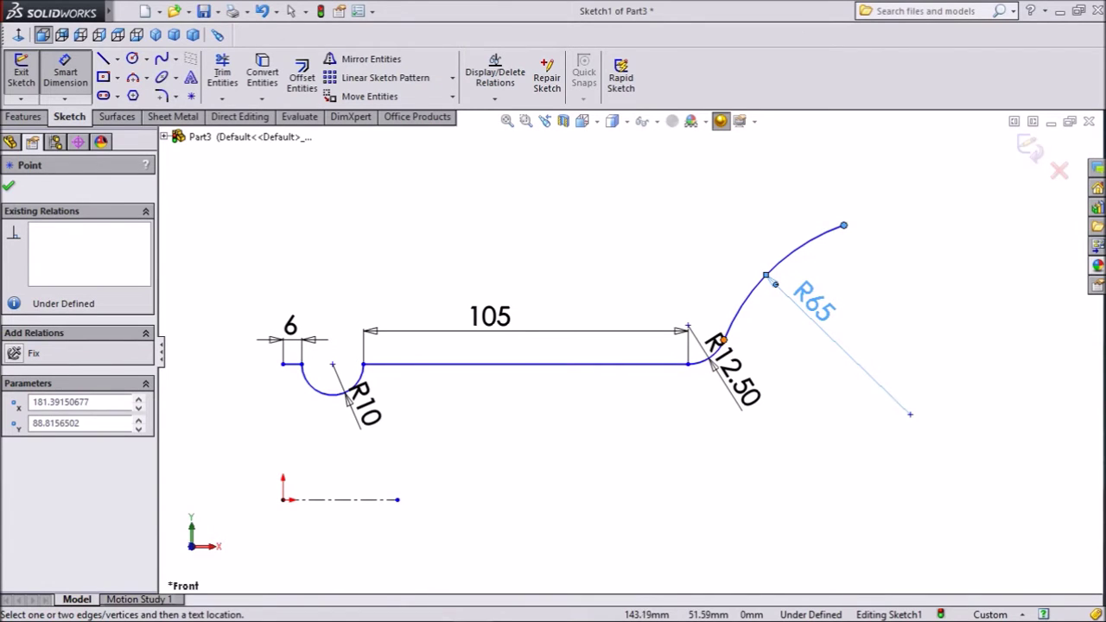
pyautogui.click(722, 340)
pyautogui.click(895, 287)
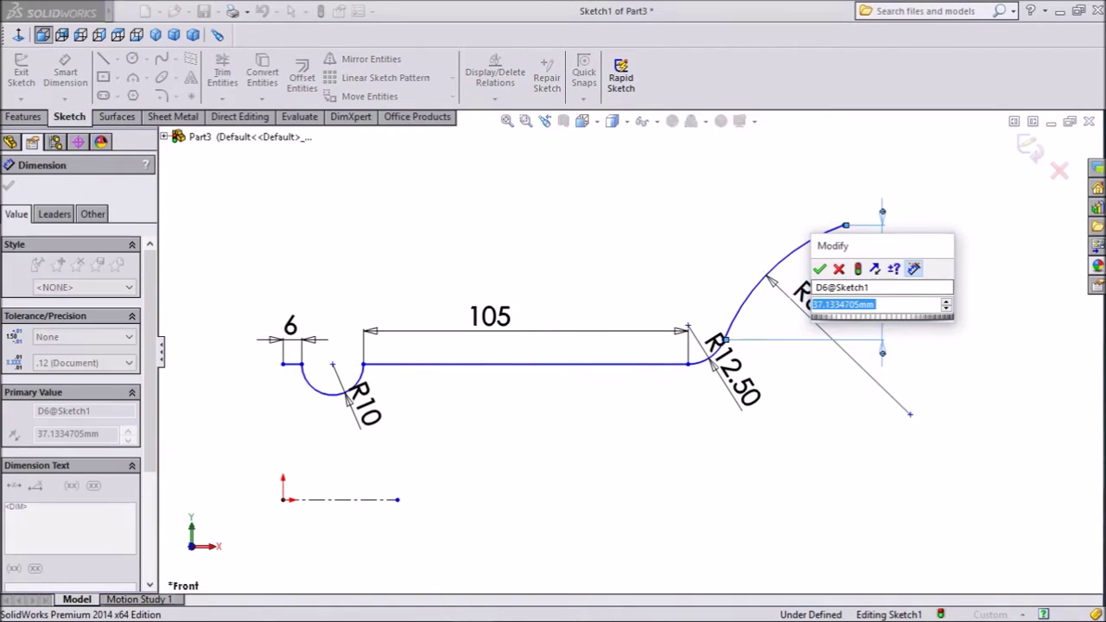
pyautogui.write('12.5')
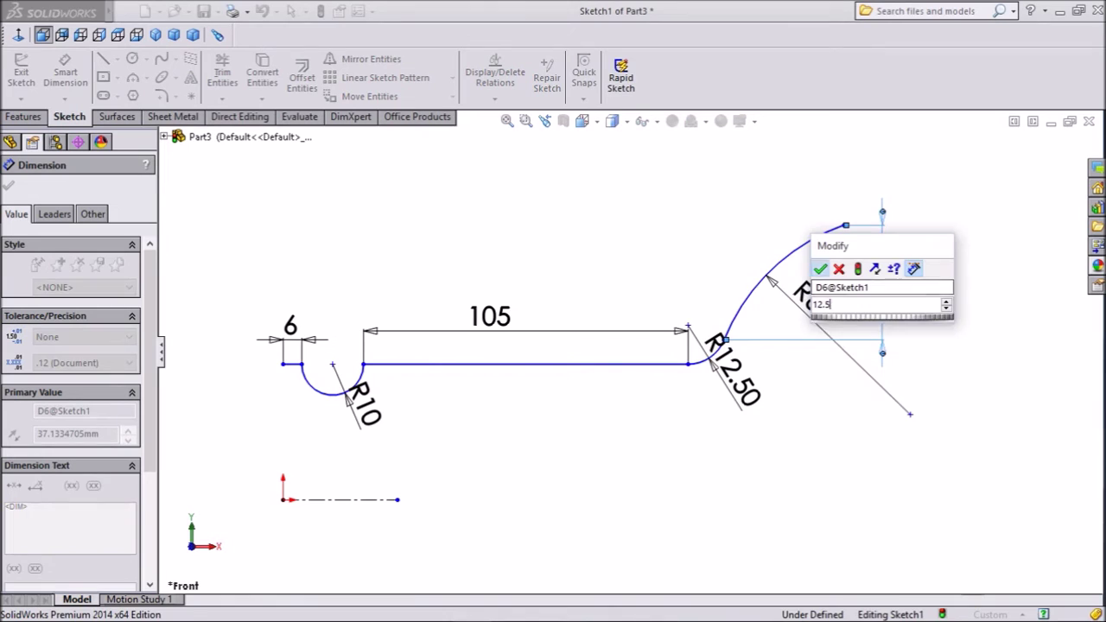
pyautogui.press('Return')
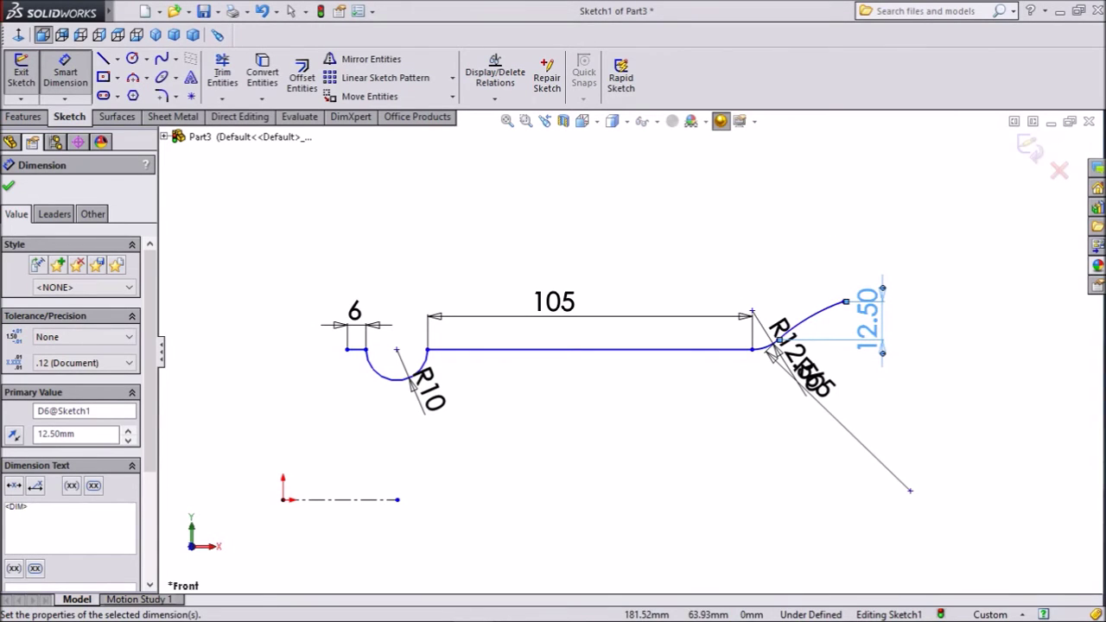
# Step: Set the horizontal distance from the semicircle's left endpoint to the free end of the upper right arc to 145 mm
pyautogui.click(844, 302)
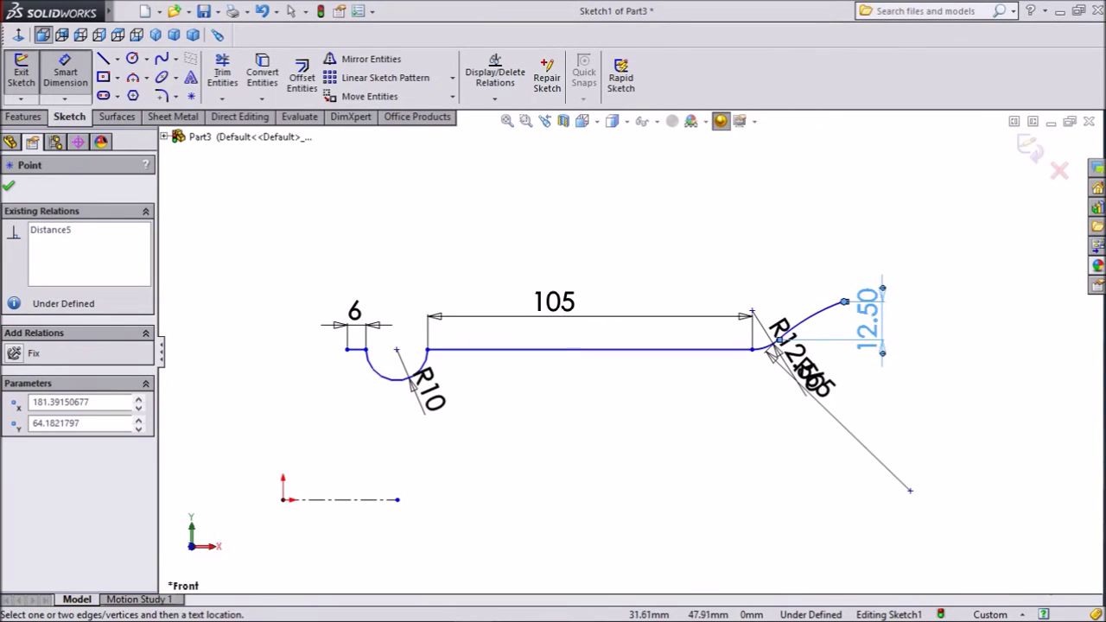
pyautogui.click(366, 349)
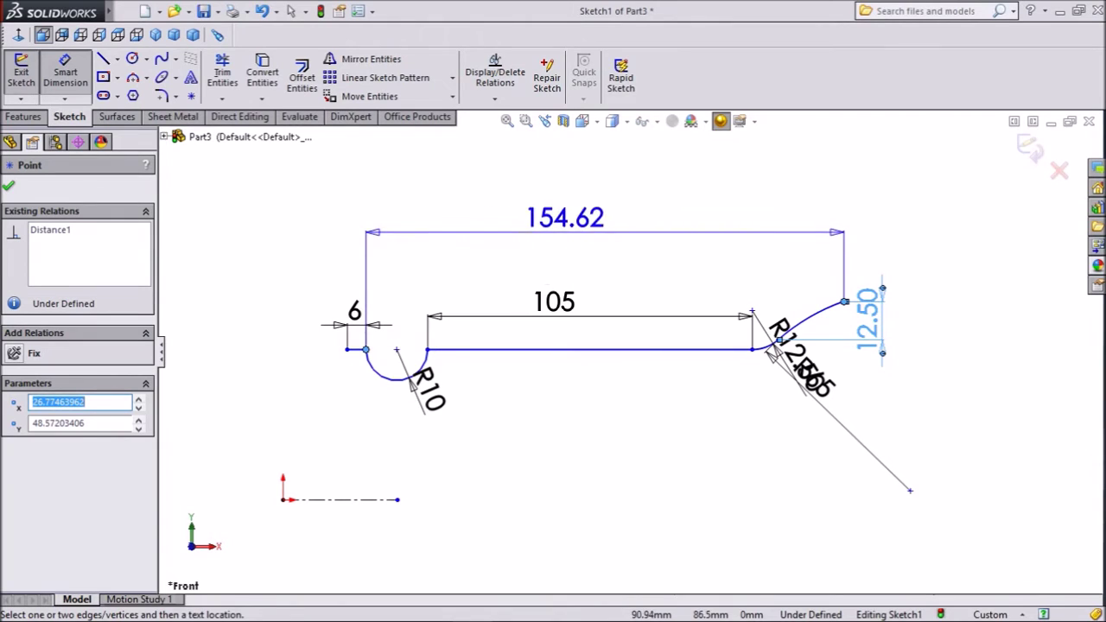
pyautogui.click(564, 228)
pyautogui.write('145')
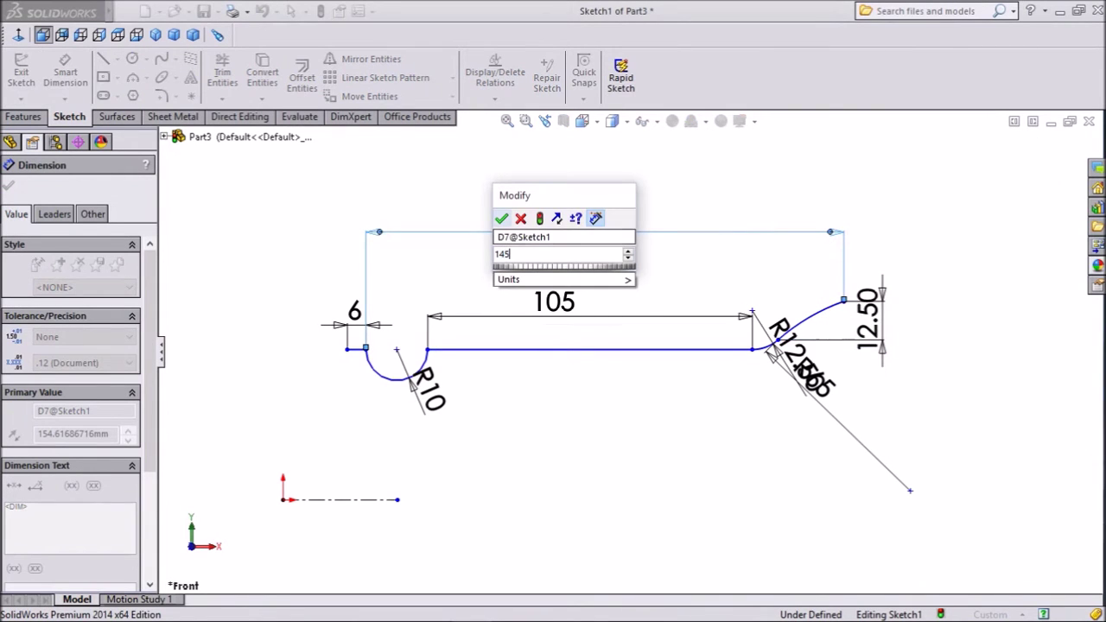
pyautogui.press('Return')
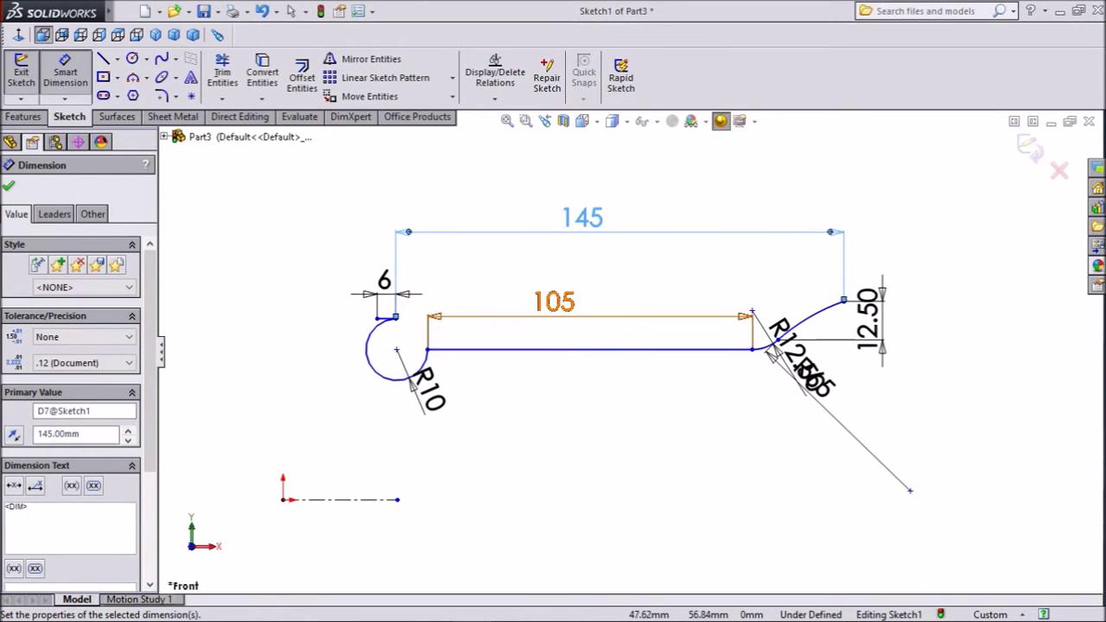
pyautogui.click(9, 187)
# Step: Make the centre of the 10 mm radius arc coincident with the short left line
pyautogui.scroll(-3, 283, 300)
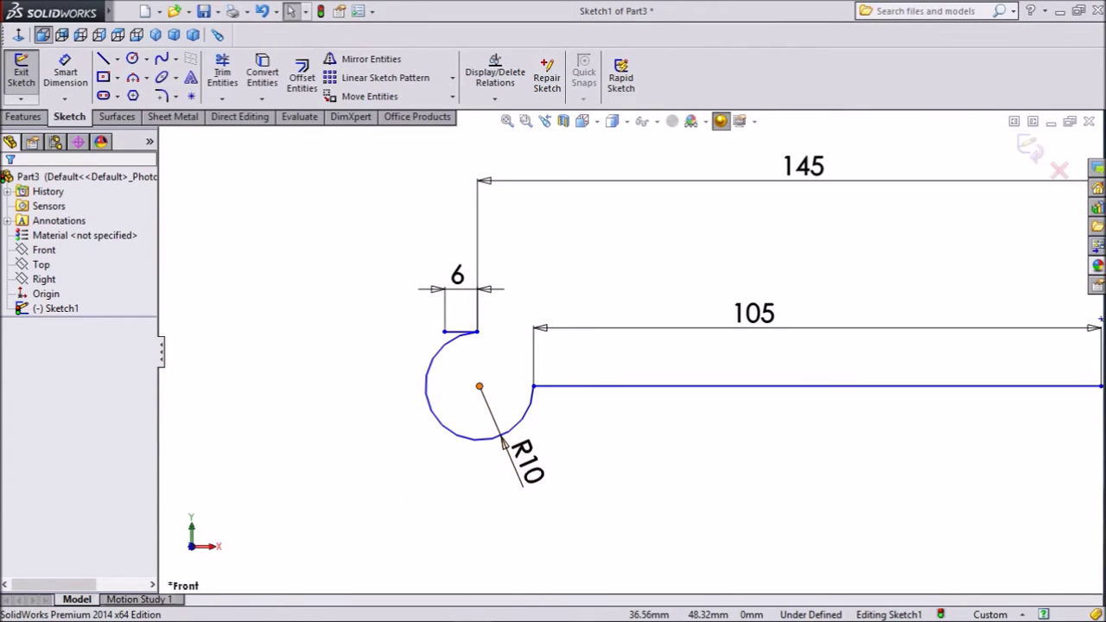
pyautogui.click(480, 386)
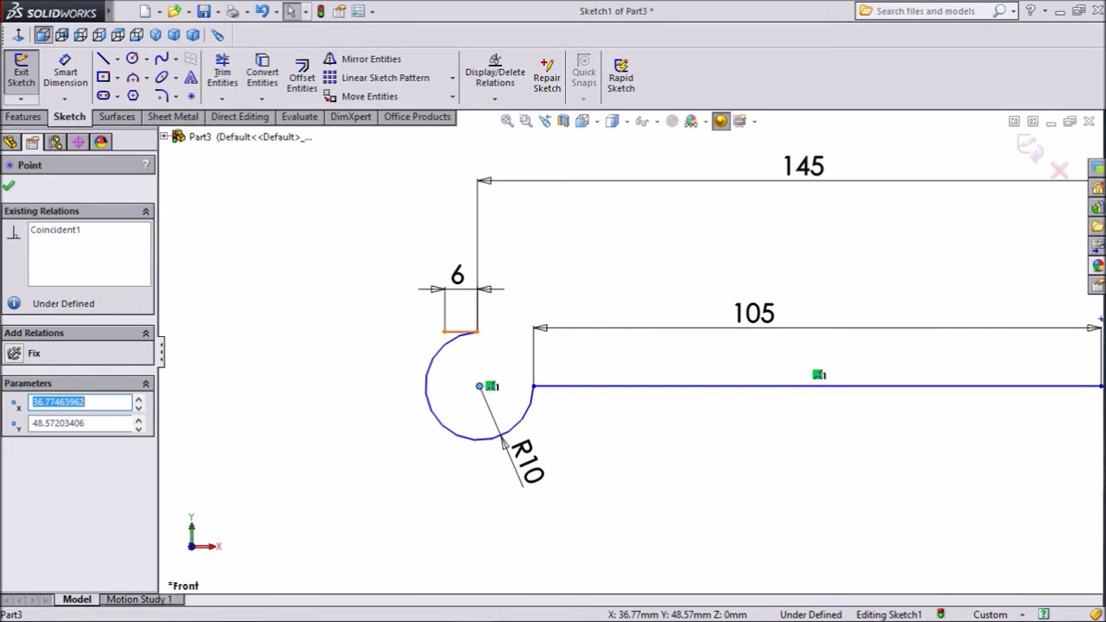
pyautogui.keyDown('ctrl'); pyautogui.click(462, 330); pyautogui.keyUp('ctrl')
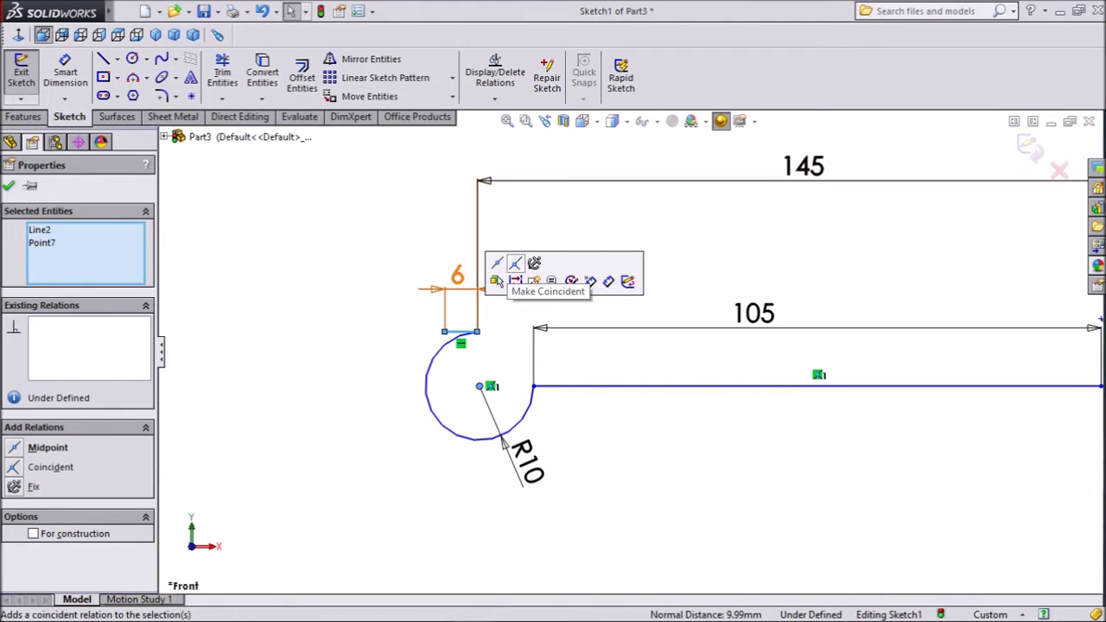
pyautogui.click(496, 281)
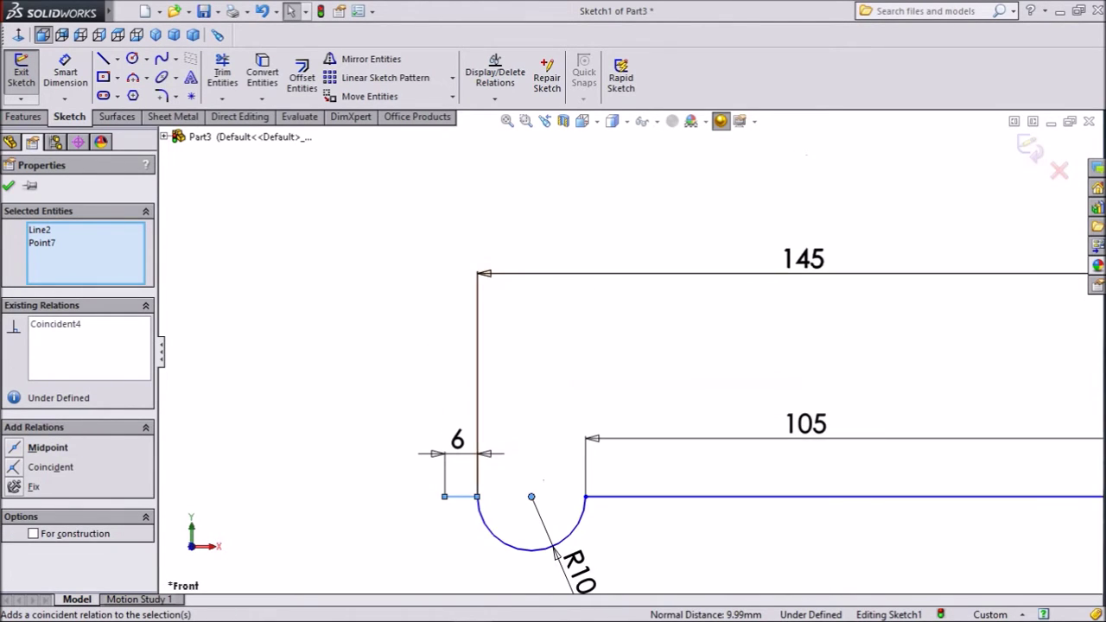
pyautogui.scroll(5, 645, 384)
pyautogui.scroll(-3, 765, 399)
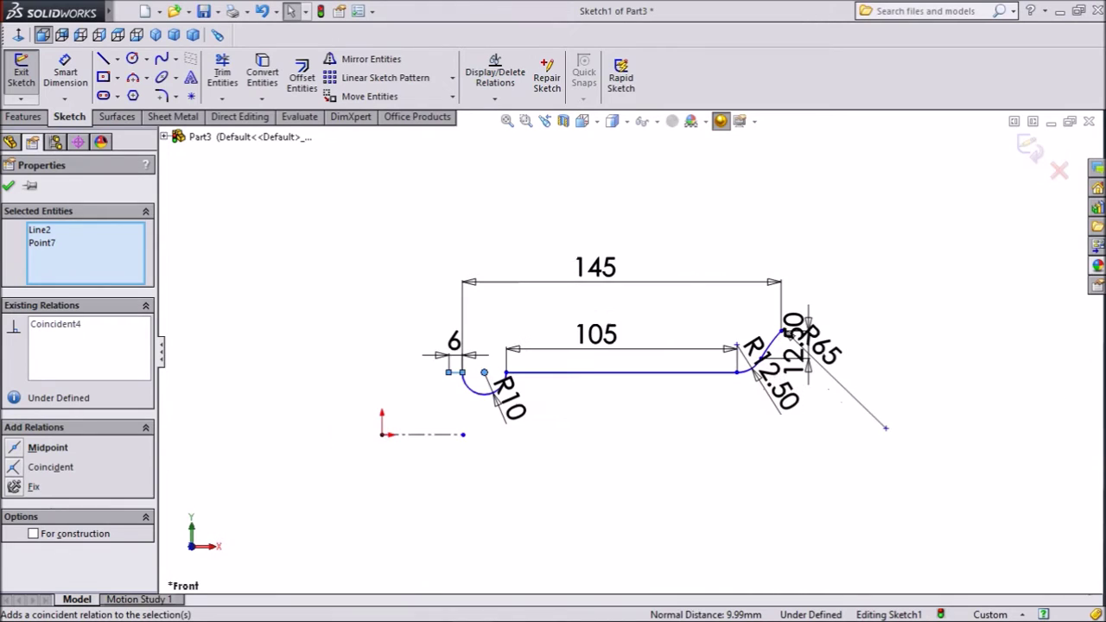
pyautogui.scroll(-1, 606, 371)
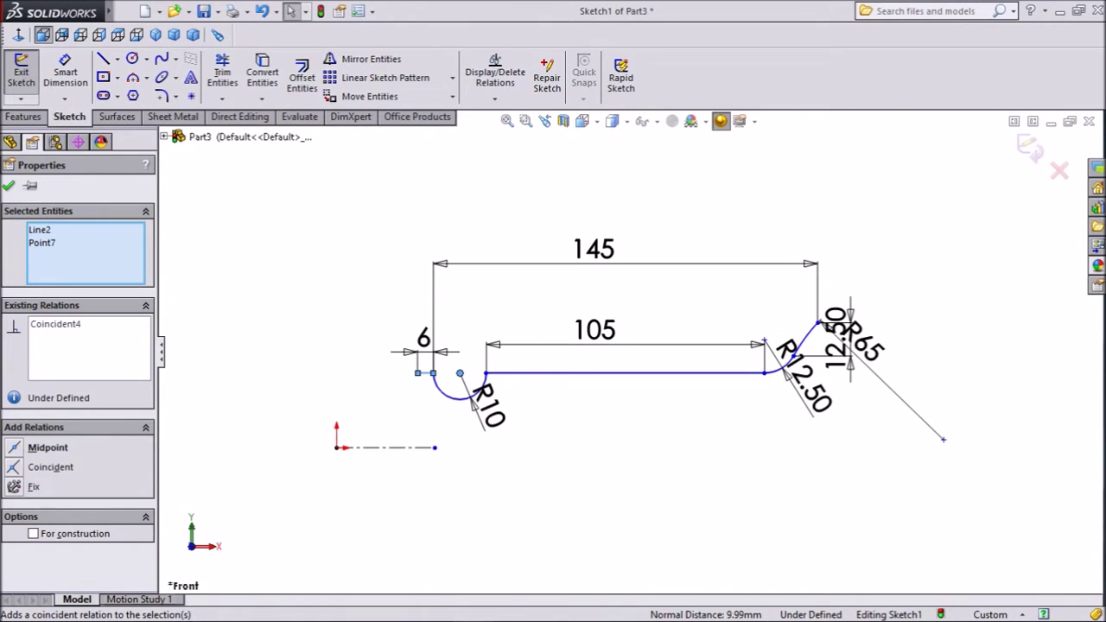
pyautogui.press('Escape')
pyautogui.scroll(-2, 318, 355)
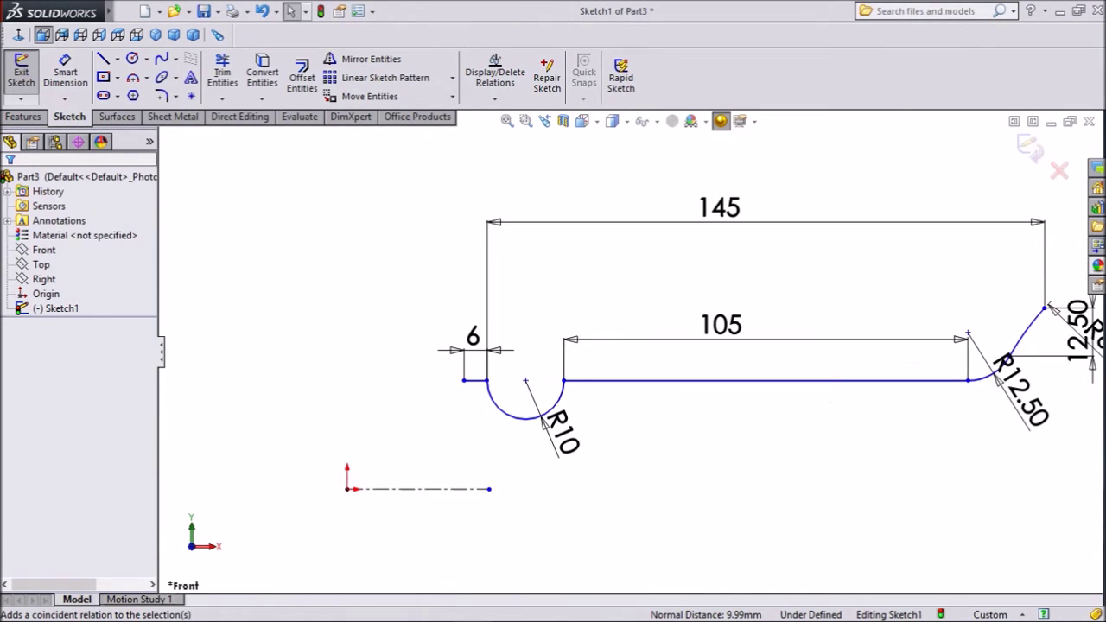
# Step: Align the free end of the short left line vertically with the origin
pyautogui.click(464, 380)
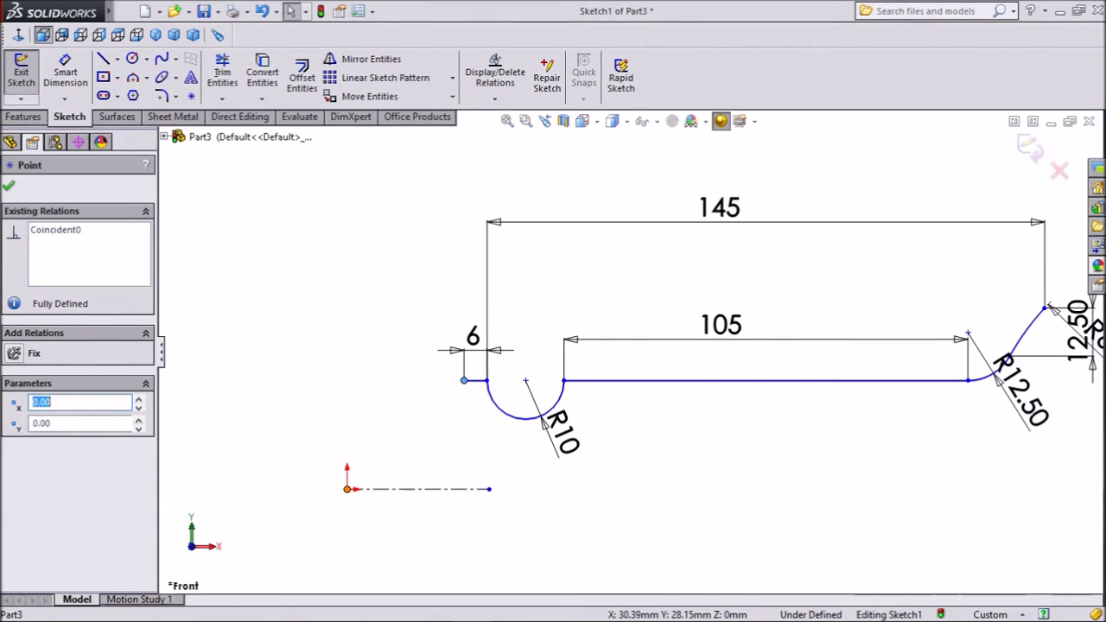
pyautogui.keyDown('ctrl'); pyautogui.click(346, 489); pyautogui.keyUp('ctrl')
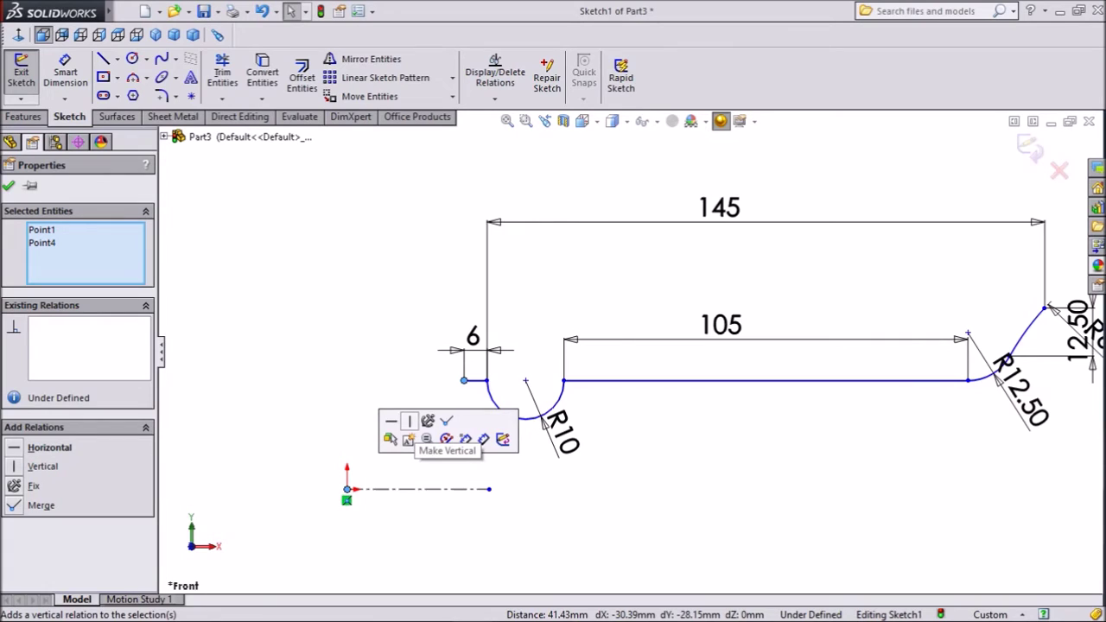
pyautogui.click(410, 421)
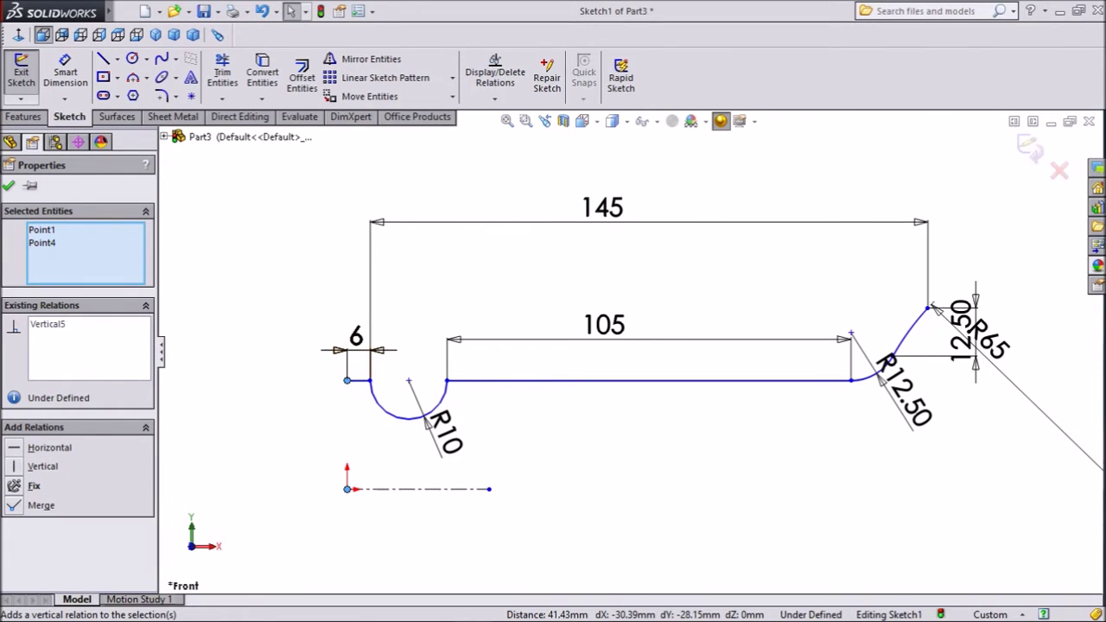
pyautogui.click(9, 185)
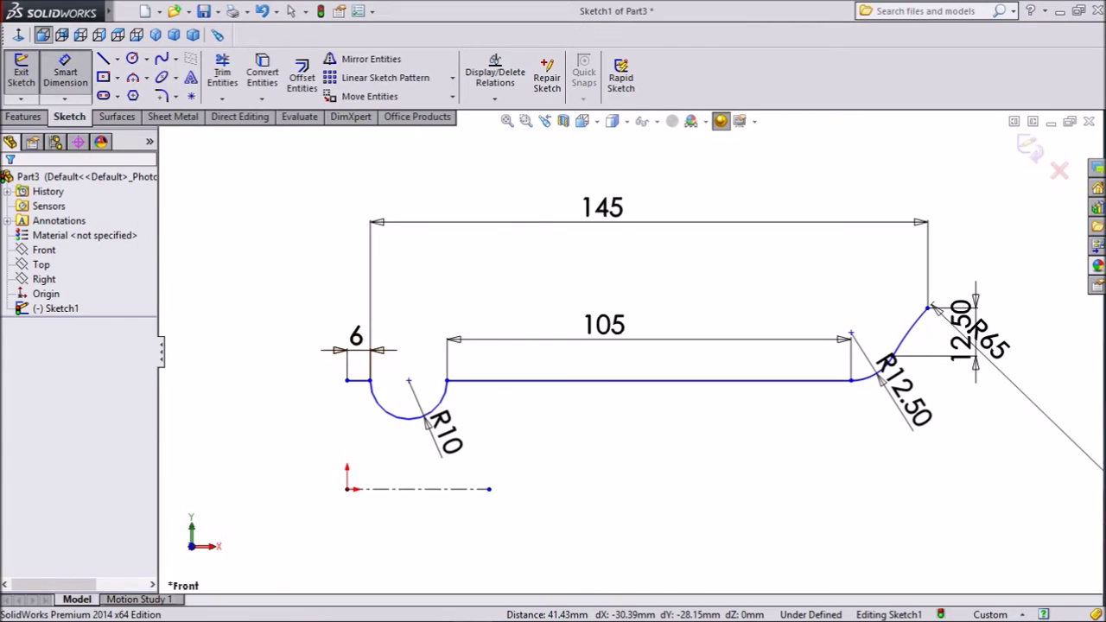
# Step: Dimension the vertical distance from the short left line to the centreline as 190 mm
pyautogui.click(358, 380)
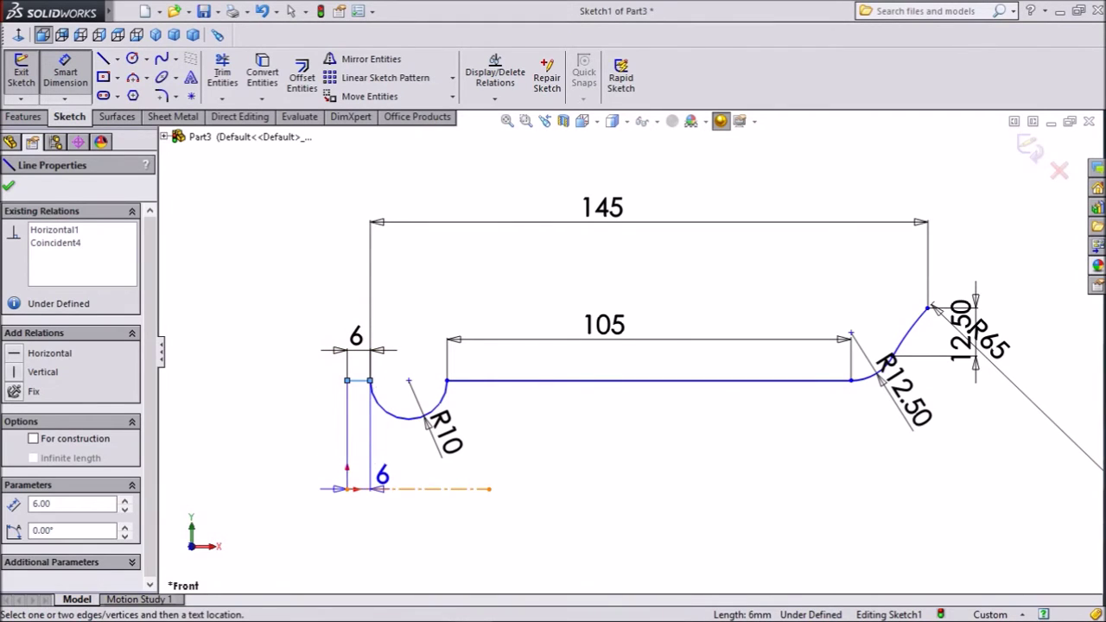
pyautogui.click(380, 489)
pyautogui.click(302, 458)
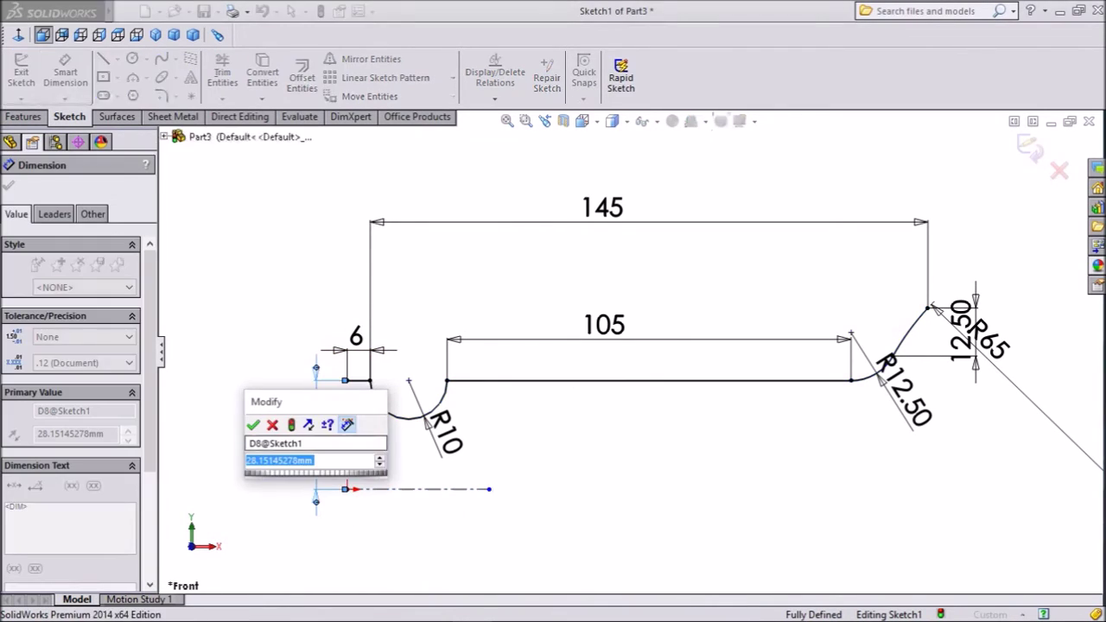
pyautogui.write('190')
pyautogui.press('Return')
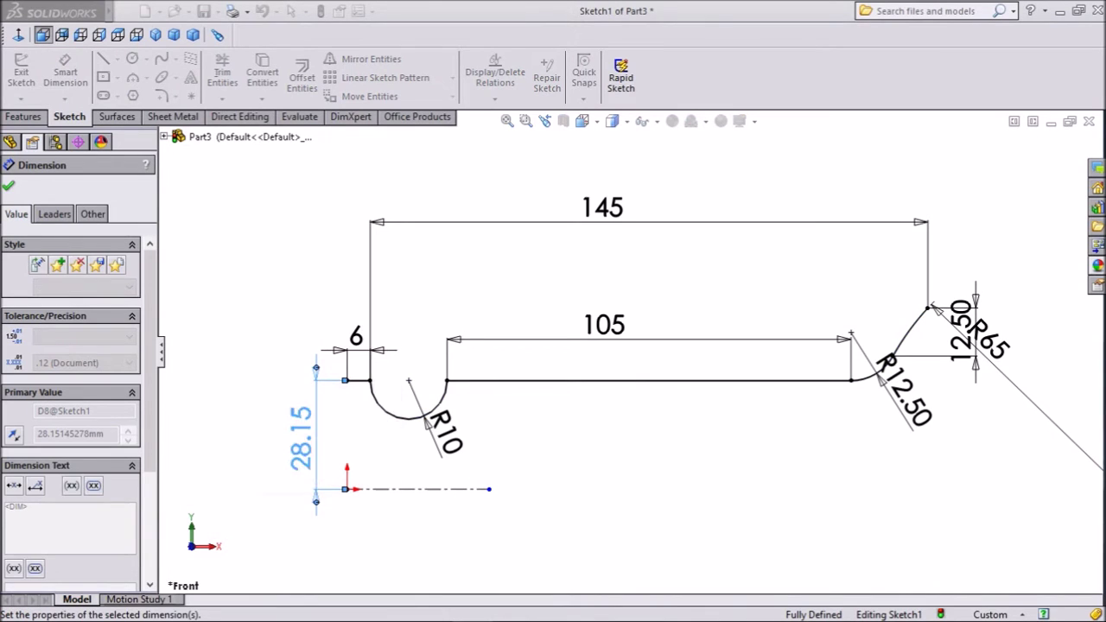
pyautogui.scroll(2, 605, 186)
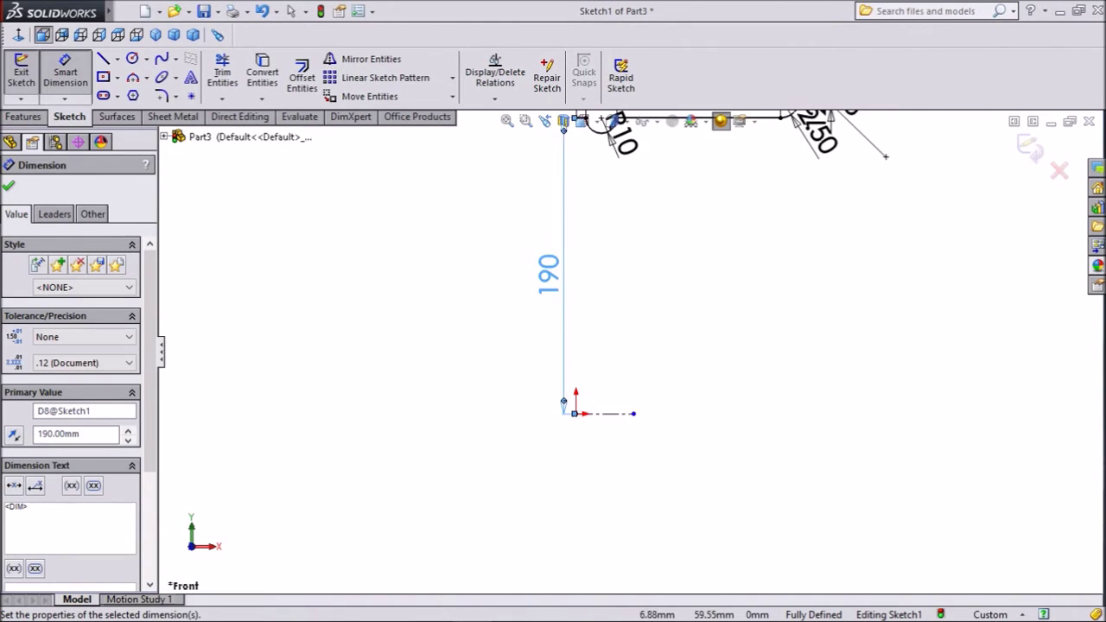
pyautogui.rightClick(599, 176)
pyautogui.click(845, 192)
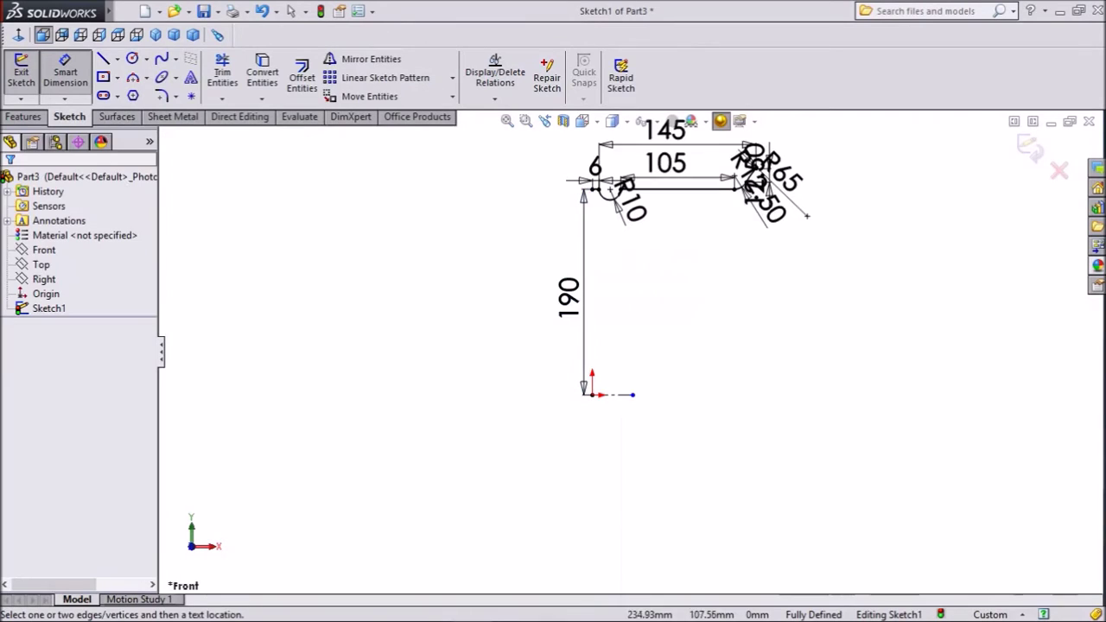
pyautogui.scroll(-4, 722, 153)
pyautogui.scroll(-1, 755, 169)
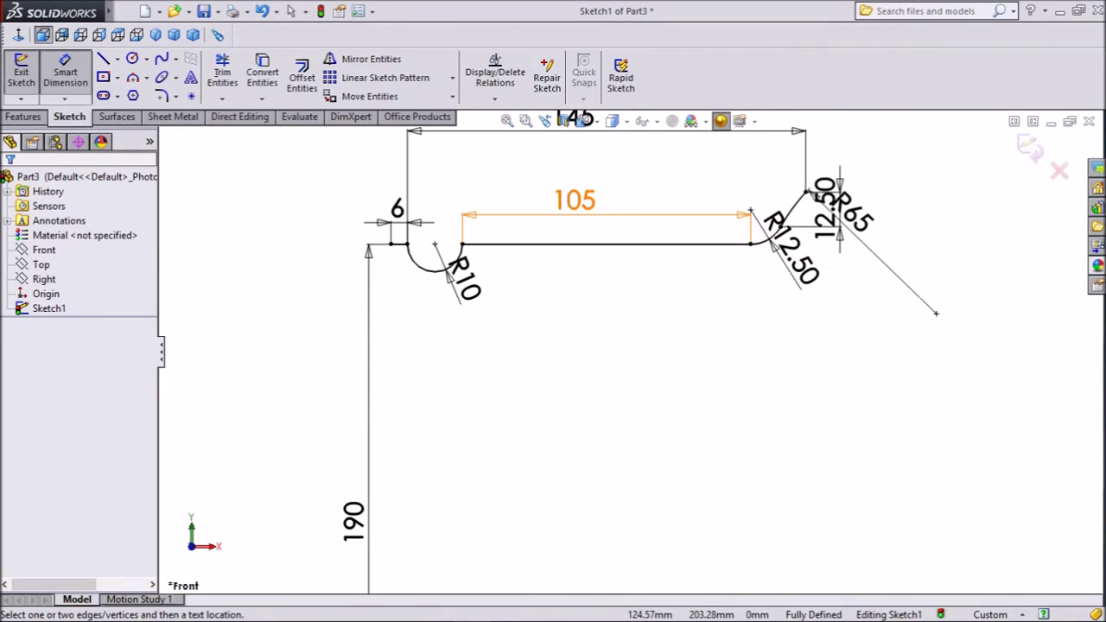
pyautogui.click(66, 73)
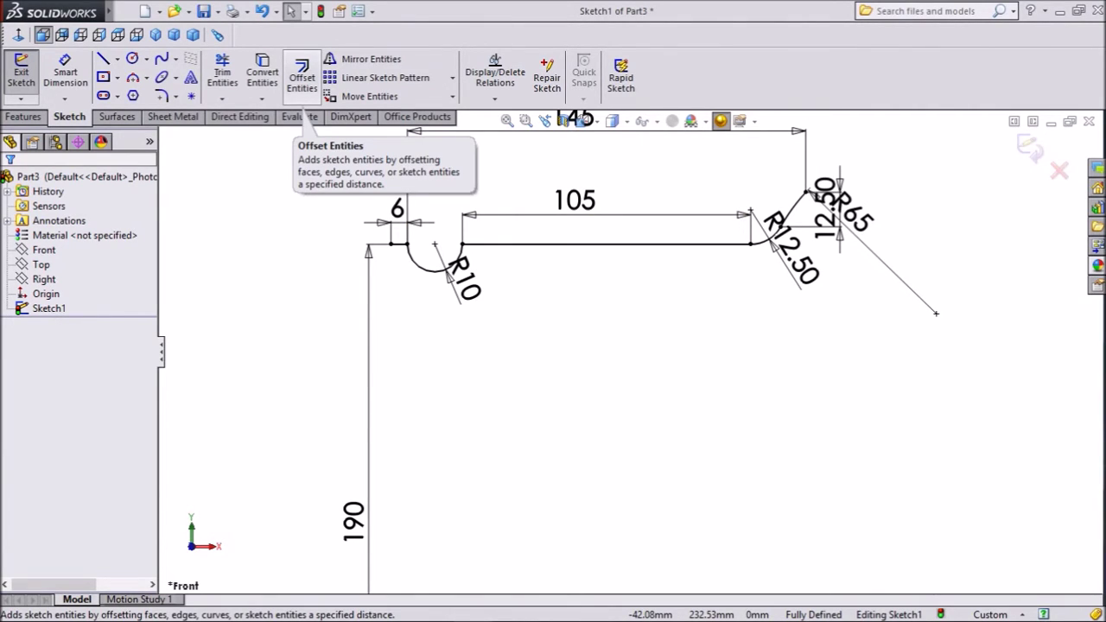
# Step: Offset the whole profile chain 6 mm downward, toward the centreline
pyautogui.click(301, 76)
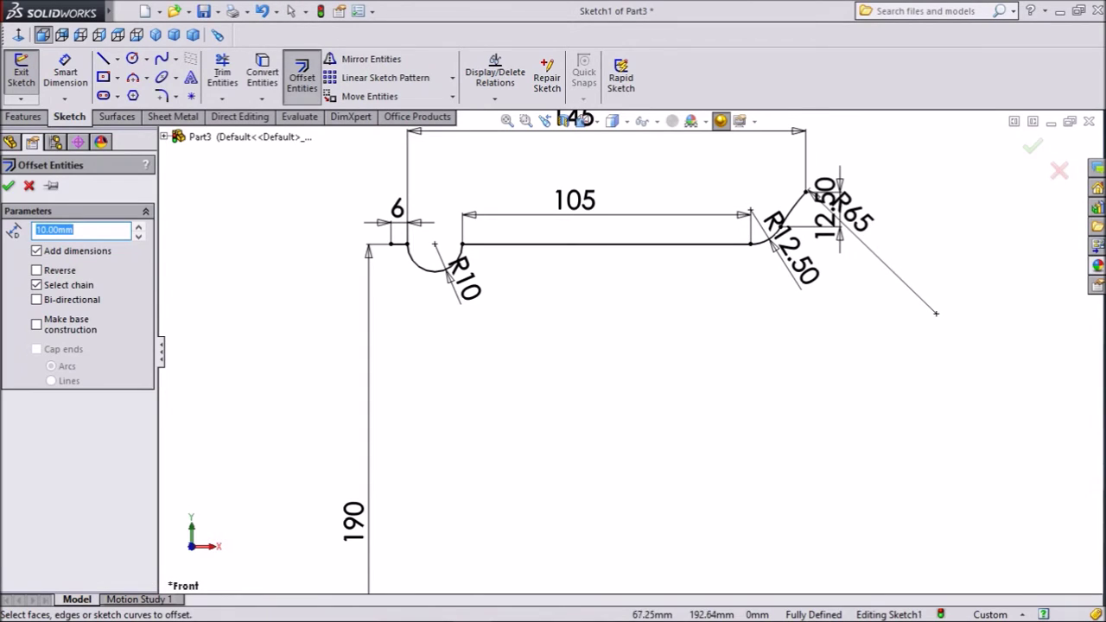
pyautogui.click(606, 245)
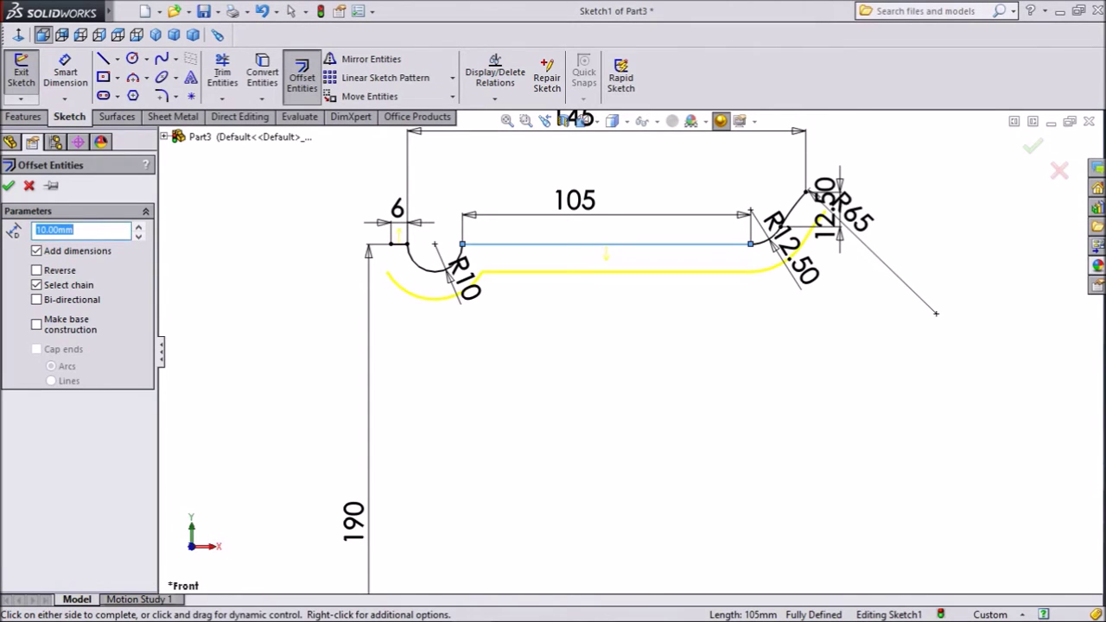
pyautogui.write('6')
pyautogui.press('Return')
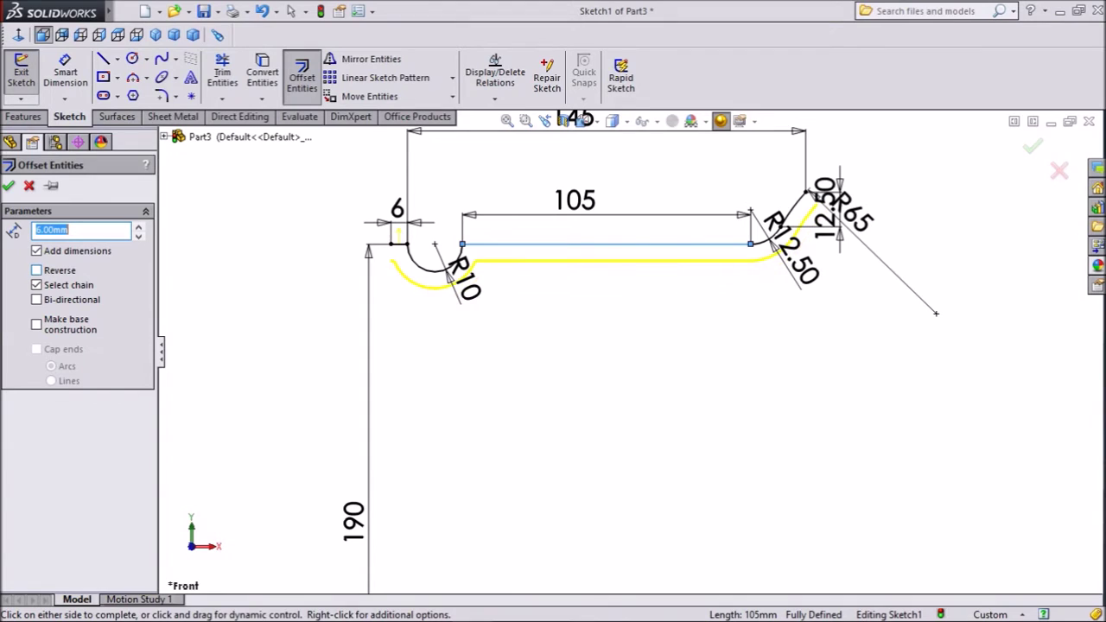
pyautogui.press('Return')
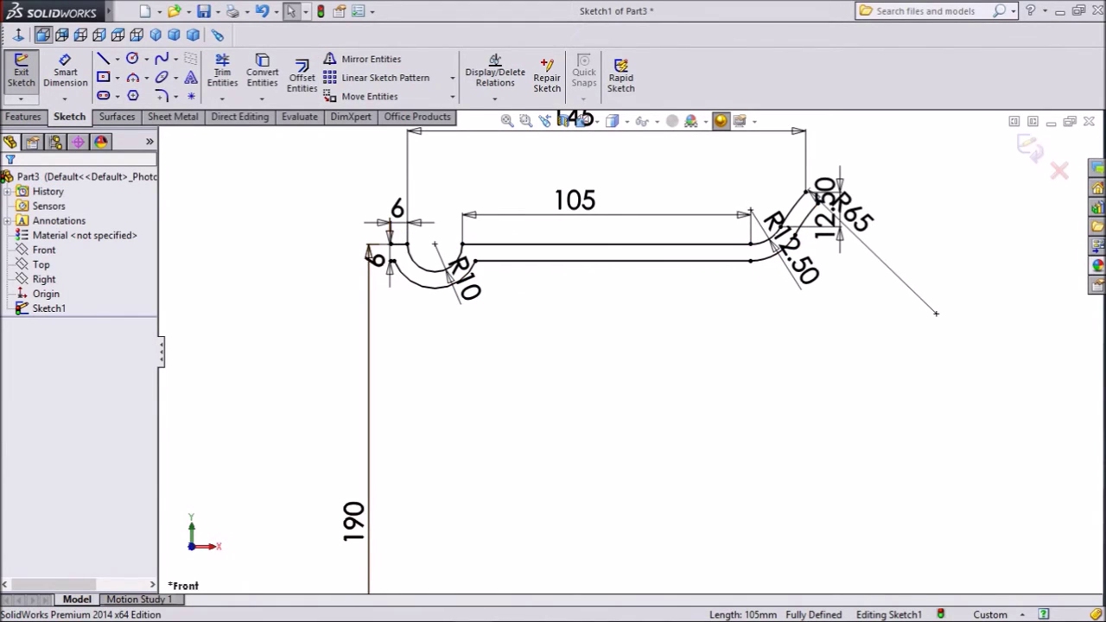
# Step: Close the right end of the profile with a line joining the upper right arc's free end to its offset copy
pyautogui.click(104, 59)
pyautogui.scroll(-5, 857, 164)
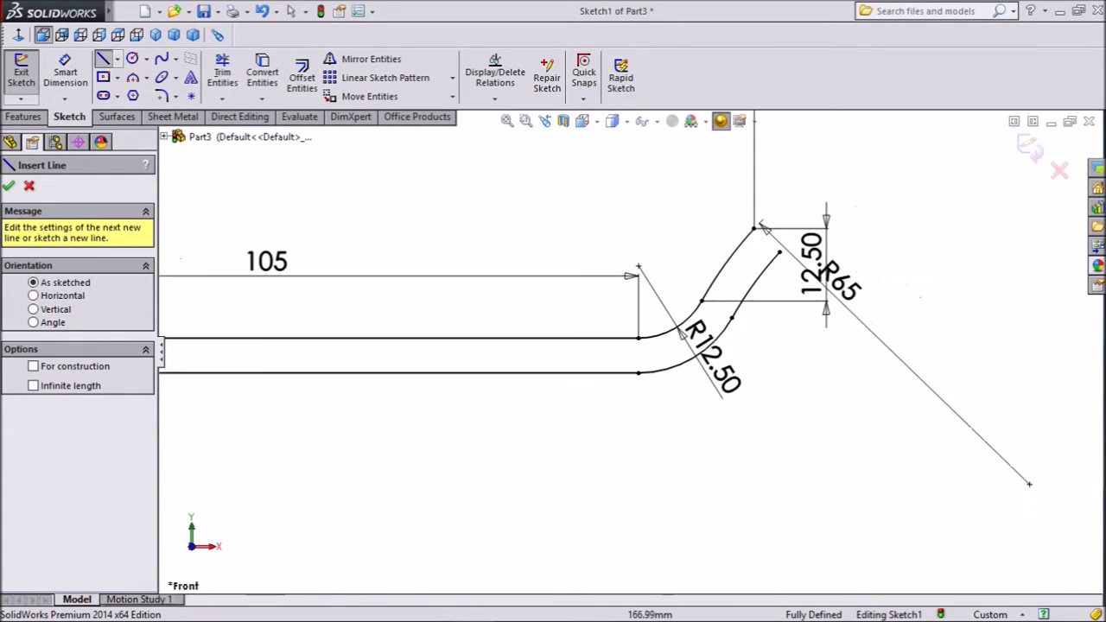
pyautogui.click(694, 235)
pyautogui.click(693, 235)
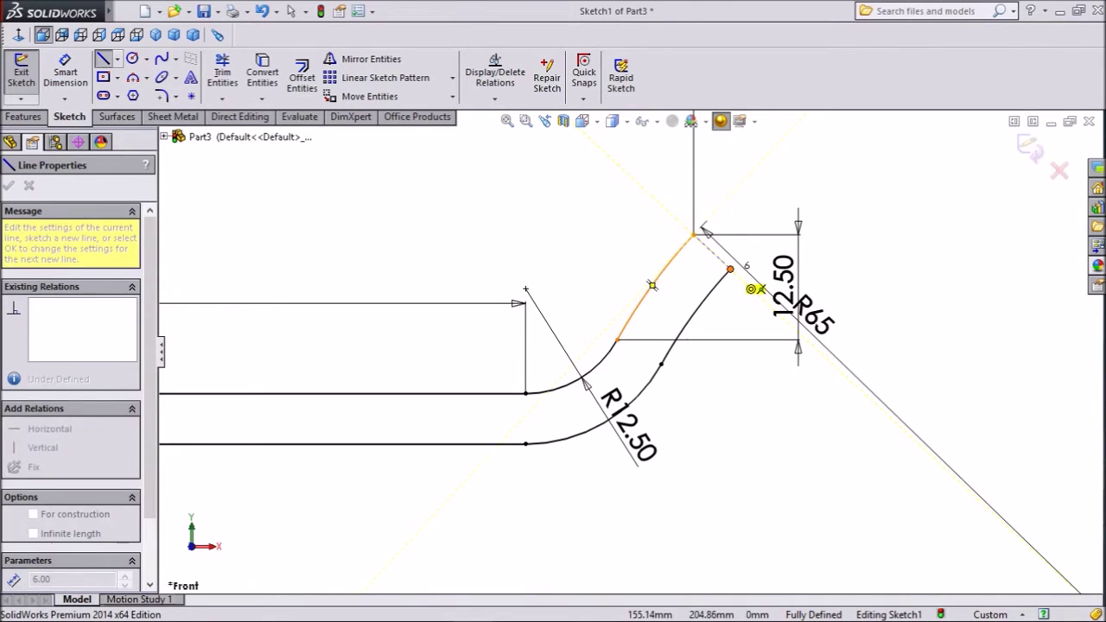
pyautogui.doubleClick(730, 269)
# Step: Sketch a horizontal line about 24 mm long leftward from the lowest point of the offset semicircle
pyautogui.scroll(8, 661, 238)
pyautogui.scroll(-1, 419, 400)
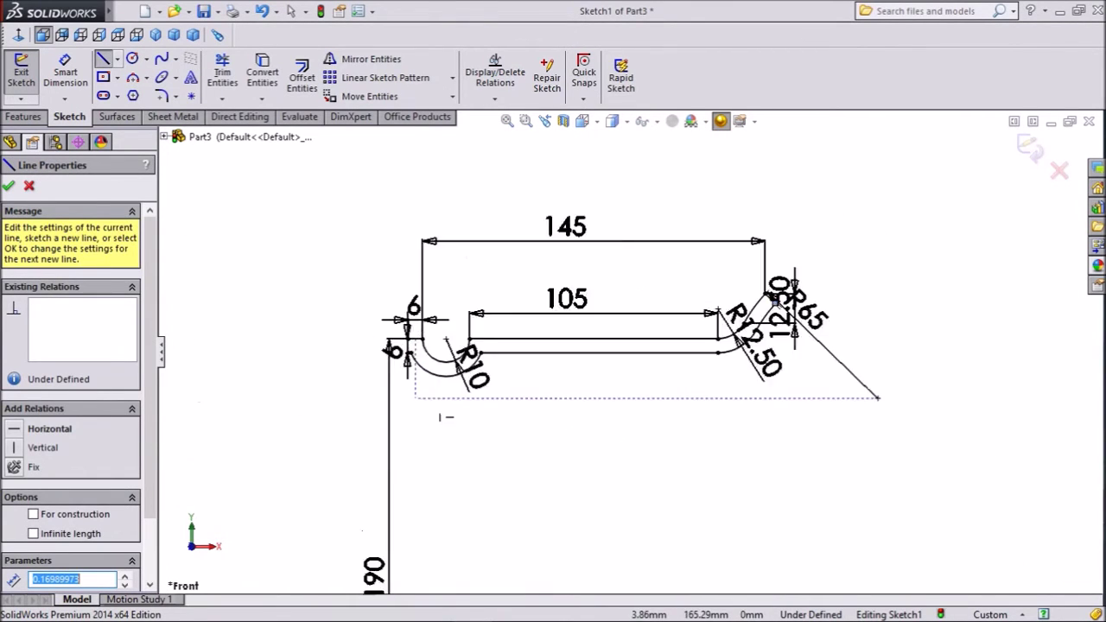
pyautogui.scroll(-3, 372, 408)
pyautogui.scroll(-3, 502, 389)
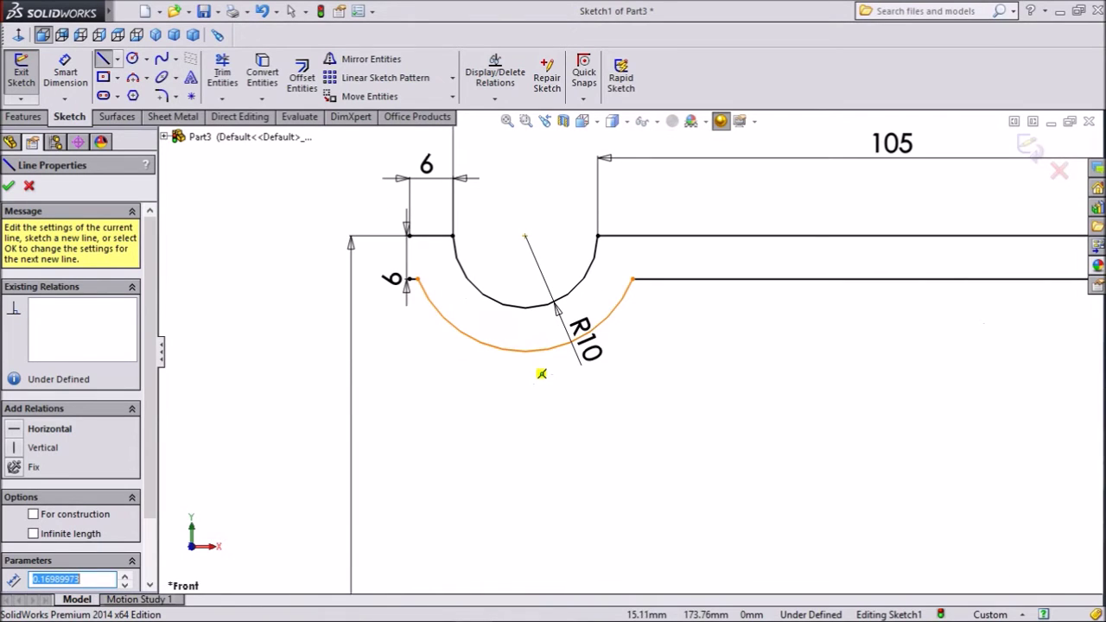
pyautogui.click(524, 351)
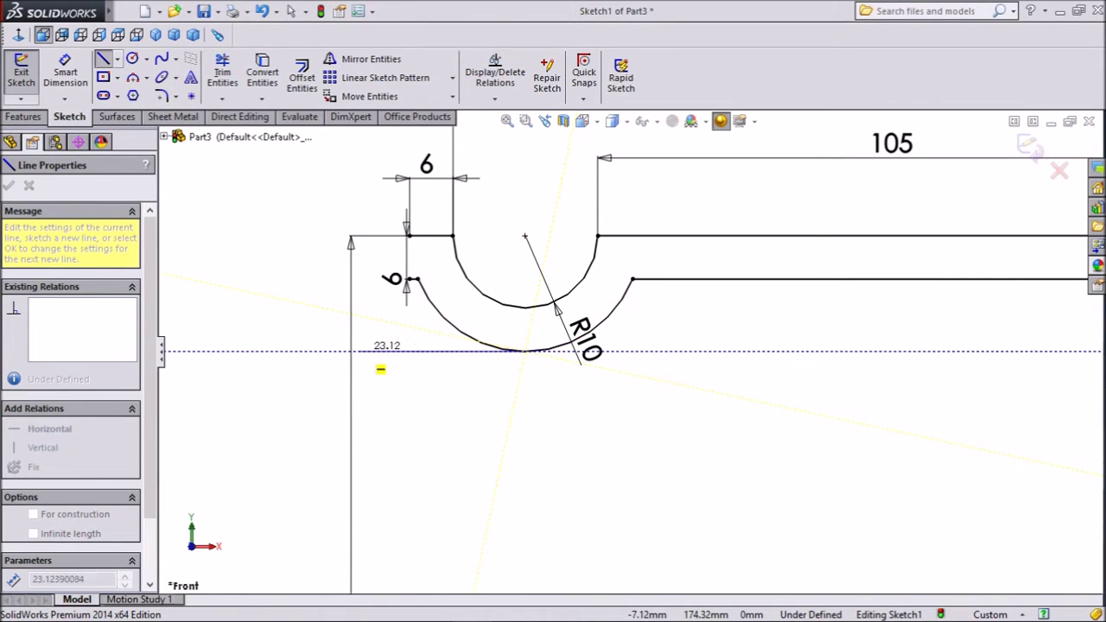
pyautogui.click(354, 352)
pyautogui.scroll(1, 315, 324)
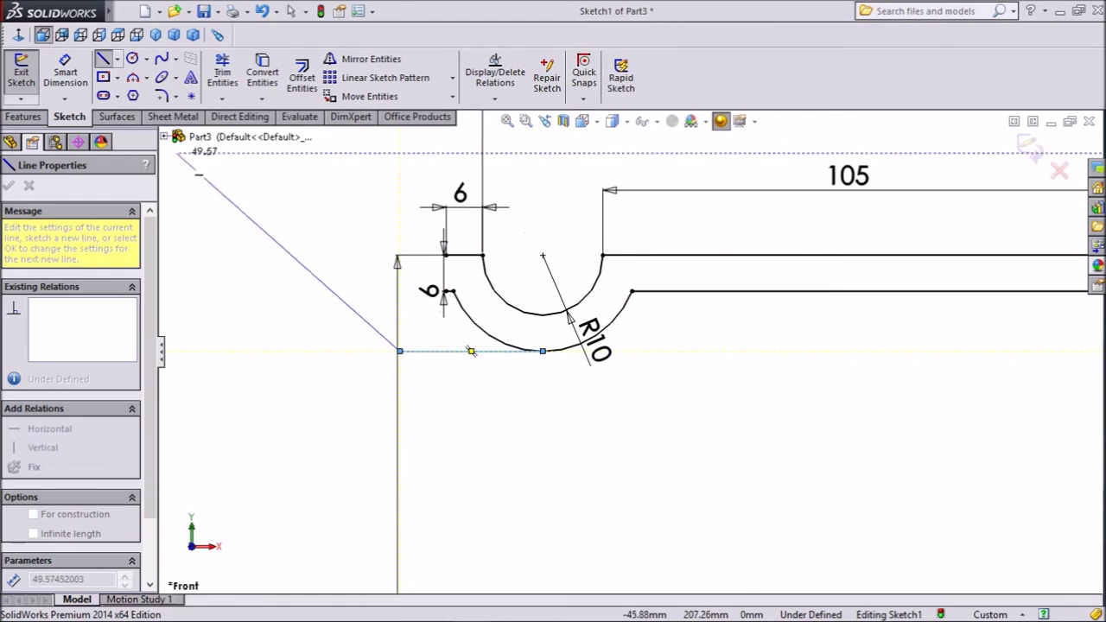
# Step: Sketch a three-point arc of about 9 mm radius from that line's left end, bulging up and left and ending below it
pyautogui.click(132, 77)
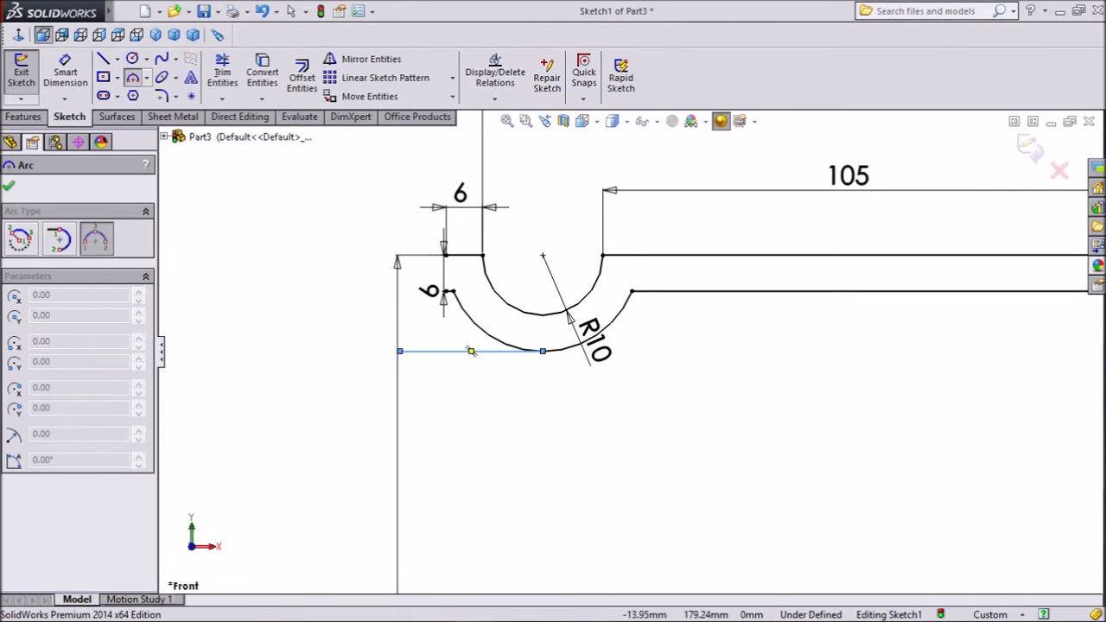
pyautogui.click(399, 351)
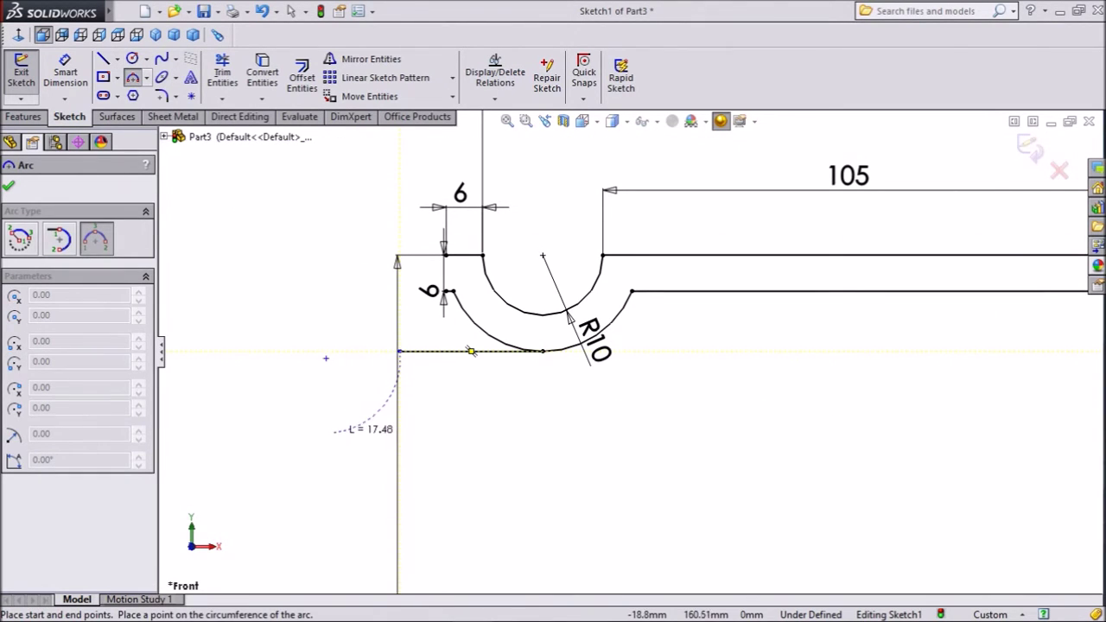
pyautogui.click(330, 427)
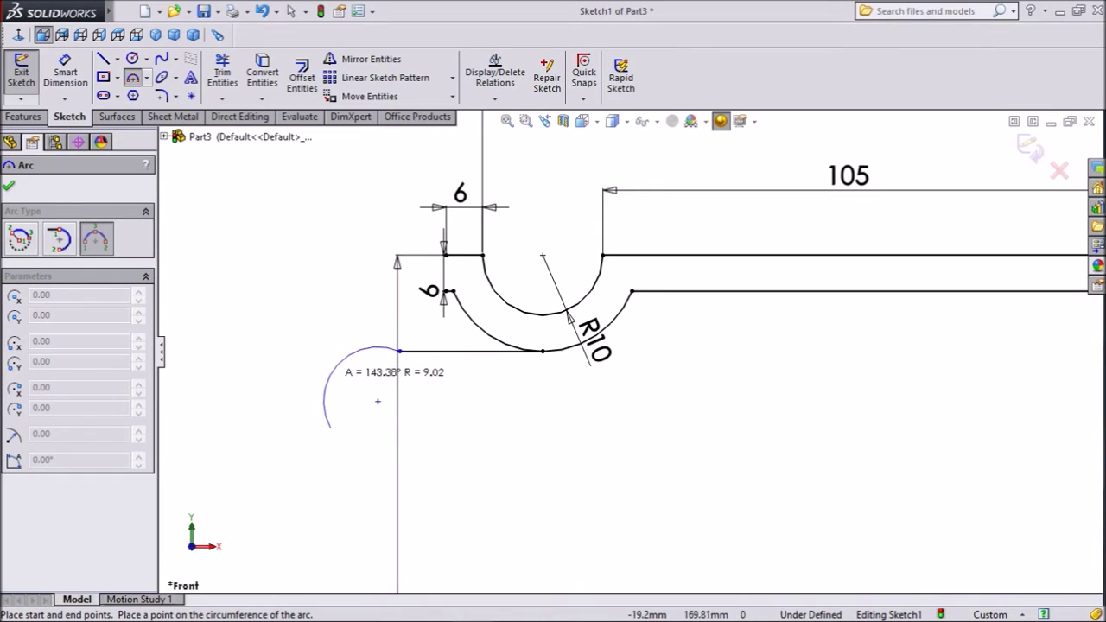
pyautogui.click(332, 373)
pyautogui.scroll(3, 395, 396)
pyautogui.scroll(1, 395, 396)
pyautogui.scroll(-2, 484, 467)
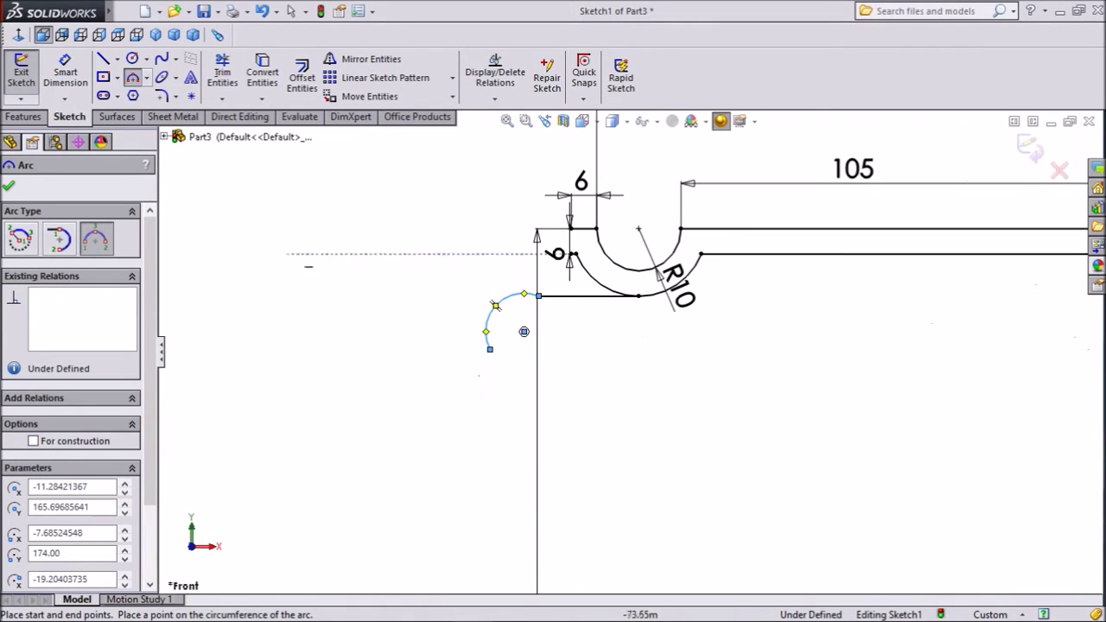
# Step: Sketch a vertical line about 49 mm down from the arc's lower end, a short line leftward, and an equally long vertical line back up
pyautogui.press('l')
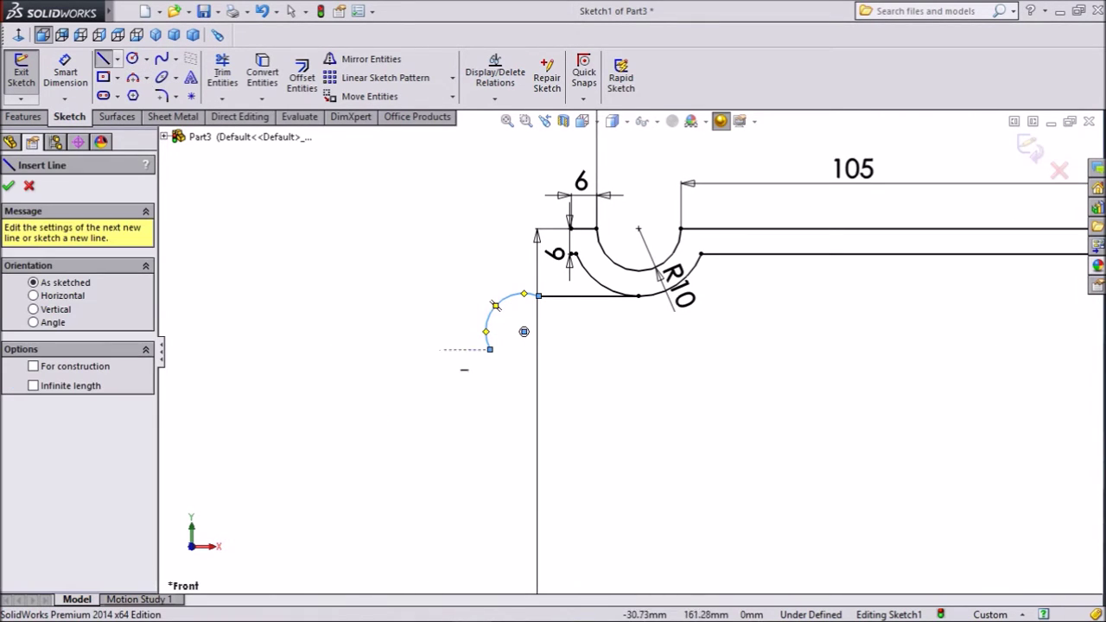
pyautogui.click(490, 349)
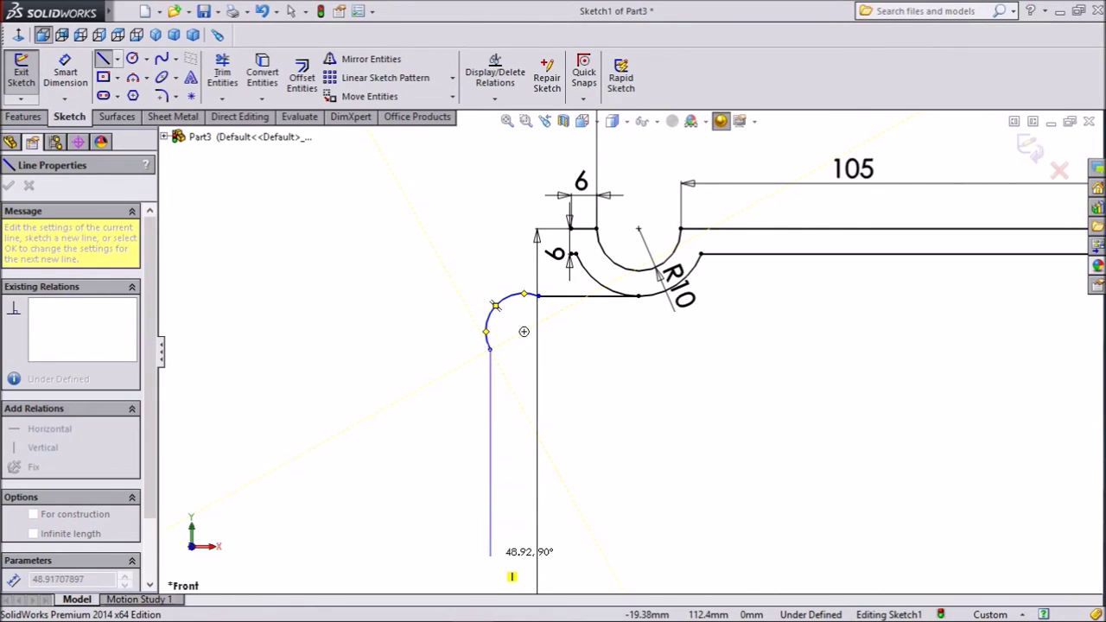
pyautogui.click(490, 555)
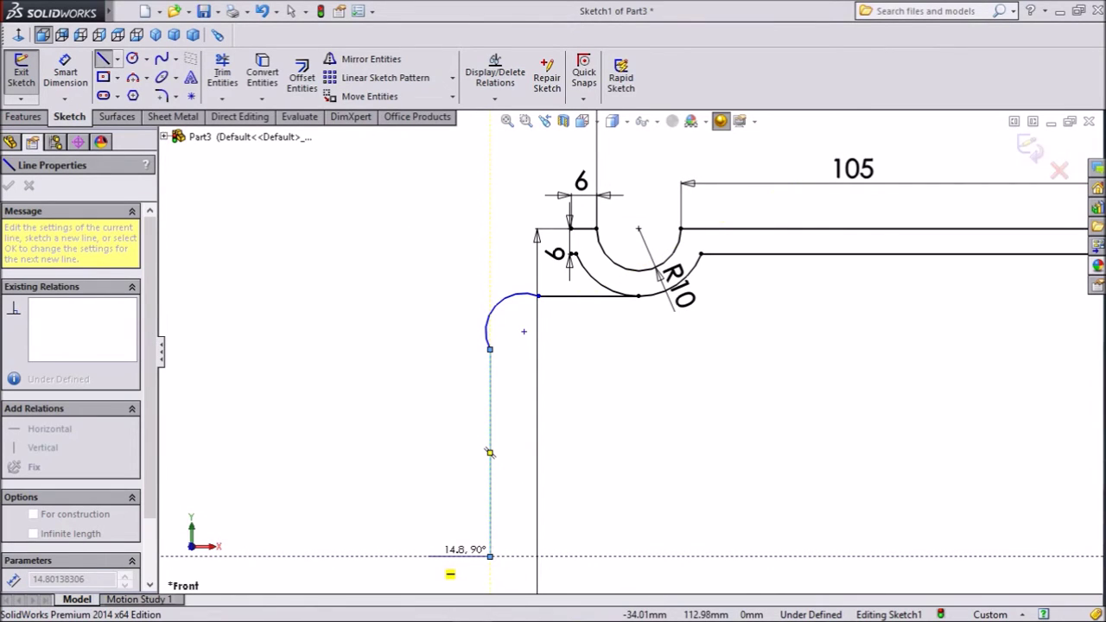
pyautogui.click(424, 557)
pyautogui.click(424, 350)
pyautogui.rightClick(244, 218)
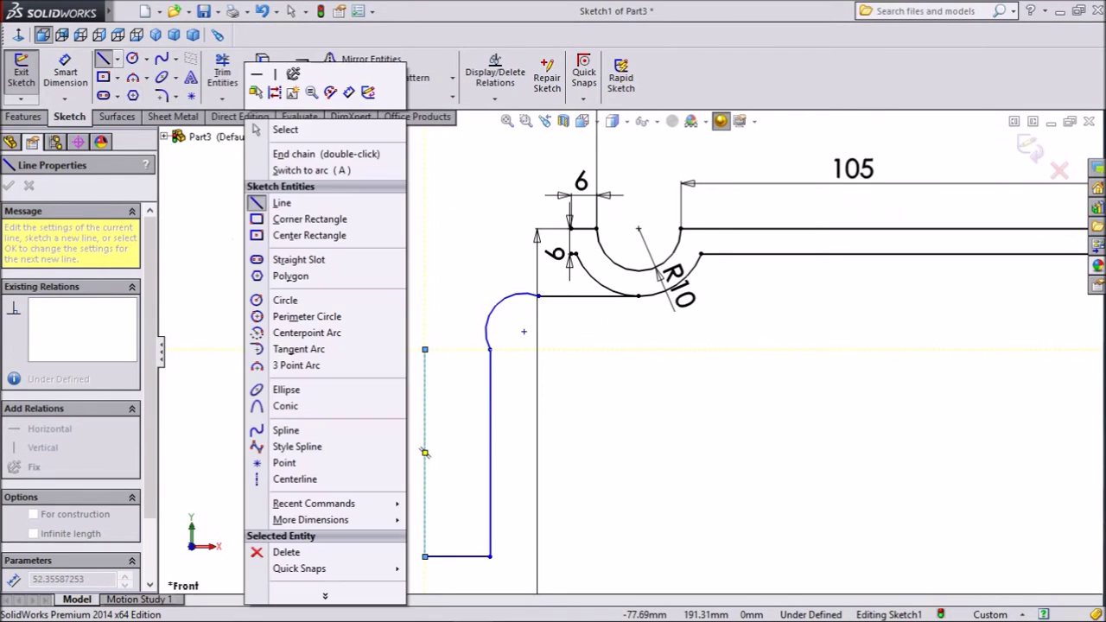
pyautogui.click(285, 130)
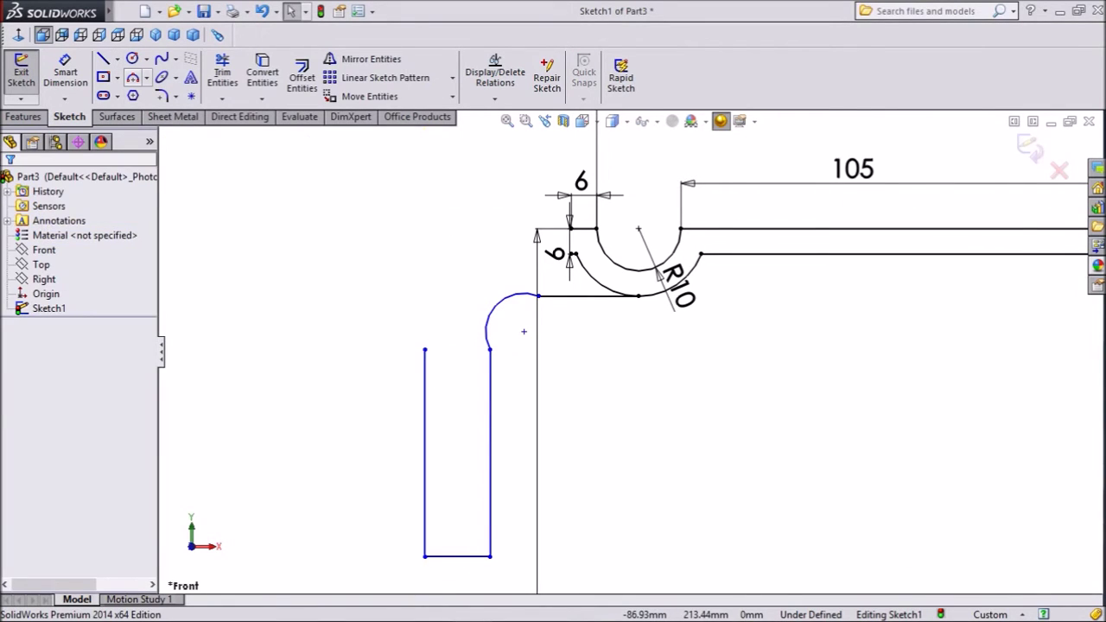
# Step: Sketch a three-point arc of about 27 mm radius from the outer vertical line's upper end, curving up and right around the inner arc
pyautogui.click(133, 78)
pyautogui.click(424, 350)
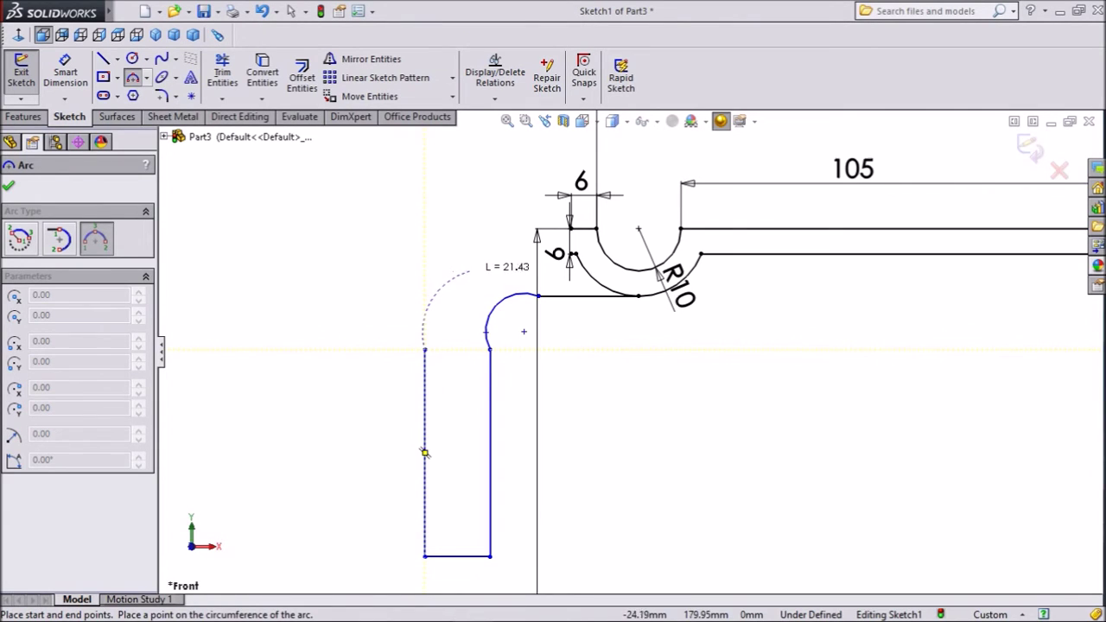
pyautogui.click(491, 337)
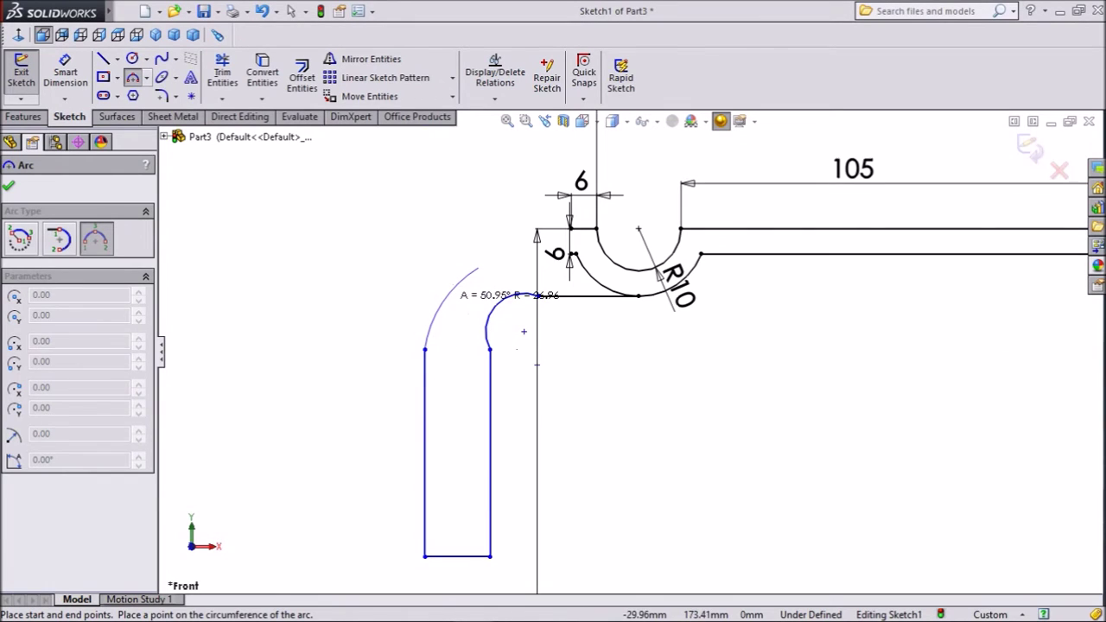
pyautogui.click(478, 269)
pyautogui.rightClick(224, 158)
pyautogui.click(257, 170)
# Step: Sketch a horizontal line about 25 mm long from the outer arc's upper end rightward to the offset semicircle
pyautogui.click(102, 58)
pyautogui.scroll(1, 642, 274)
pyautogui.scroll(2, 613, 260)
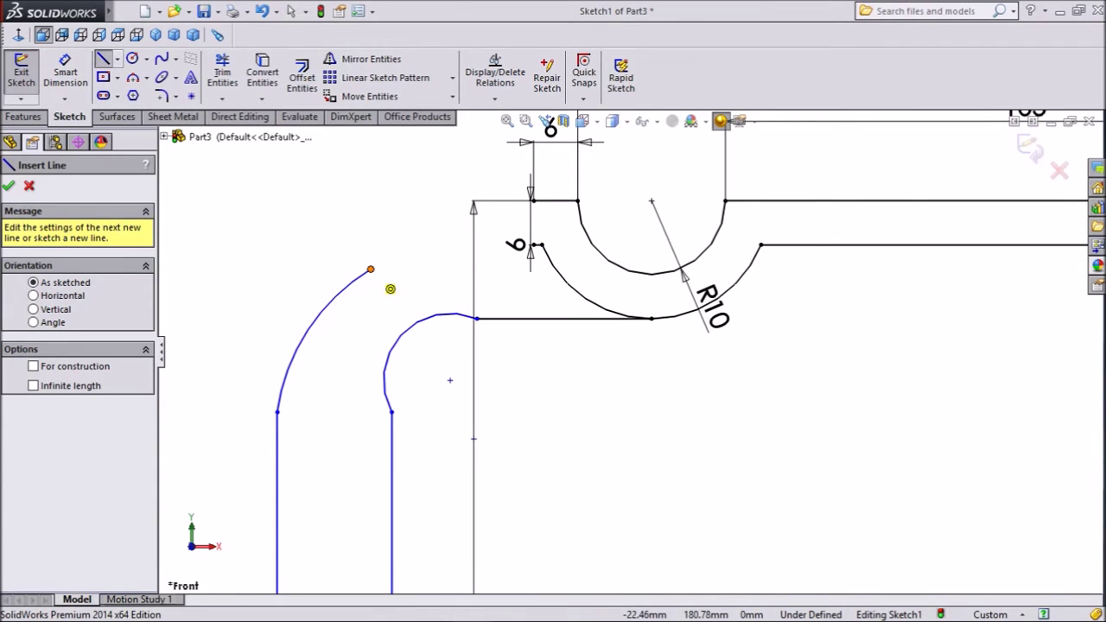
pyautogui.click(371, 270)
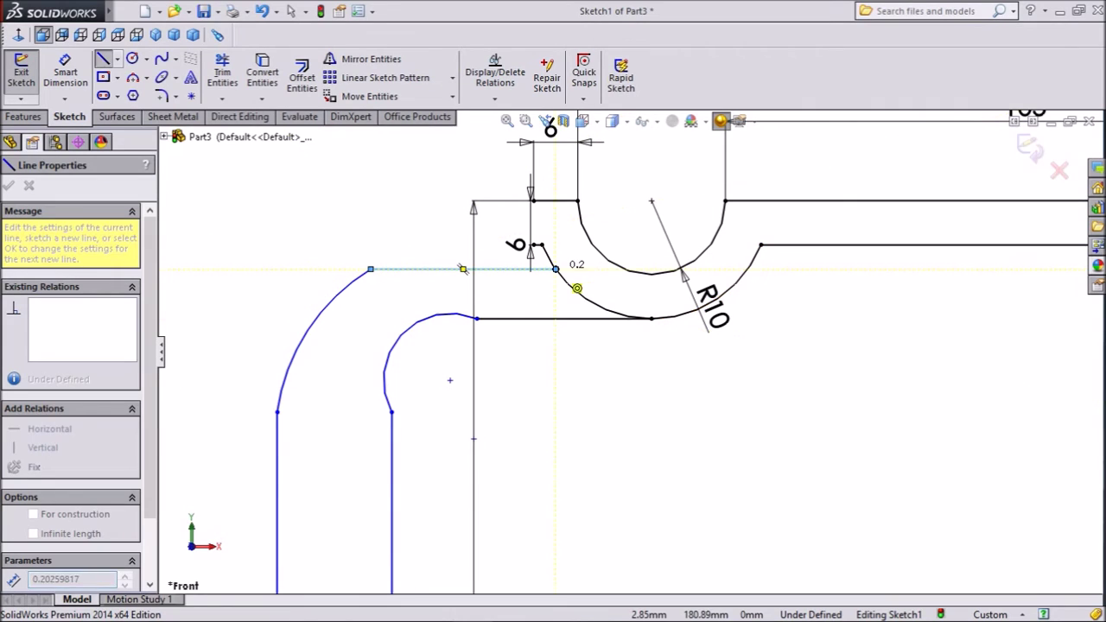
pyautogui.rightClick(555, 269)
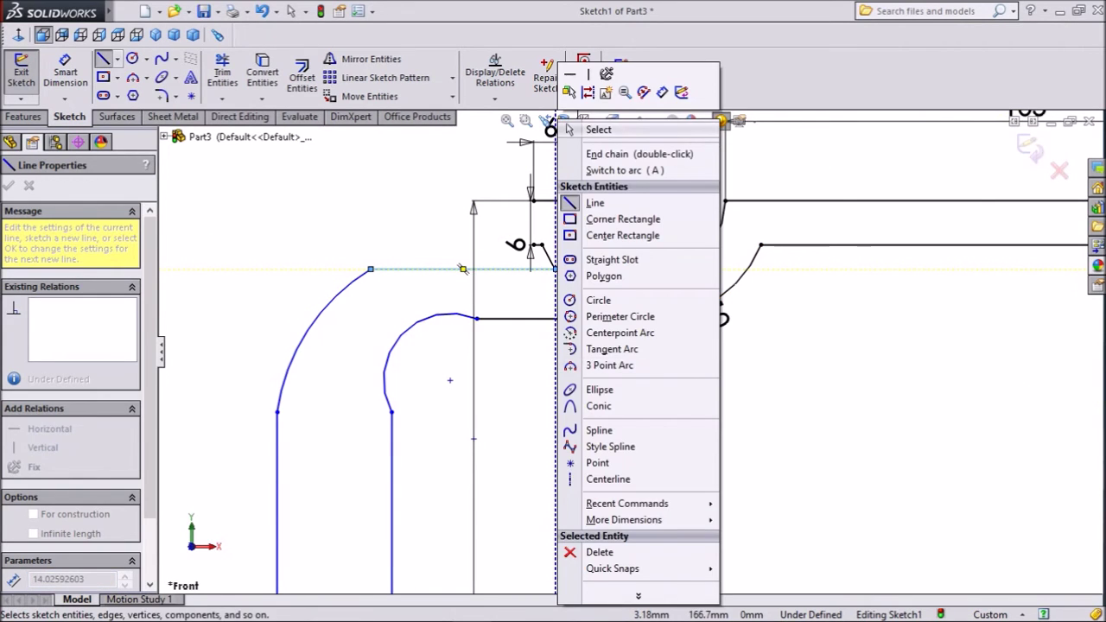
pyautogui.click(598, 130)
pyautogui.scroll(-4, 633, 353)
pyautogui.scroll(5, 550, 357)
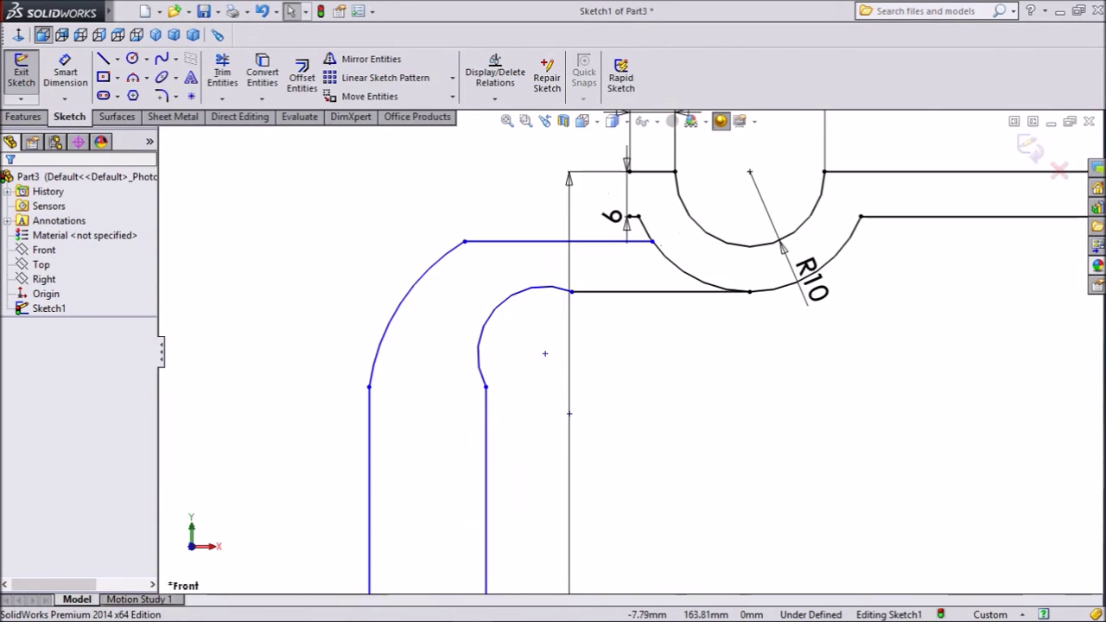
# Step: Make the inner corner arc tangent to both the lower horizontal line and the inner vertical line
pyautogui.click(692, 291)
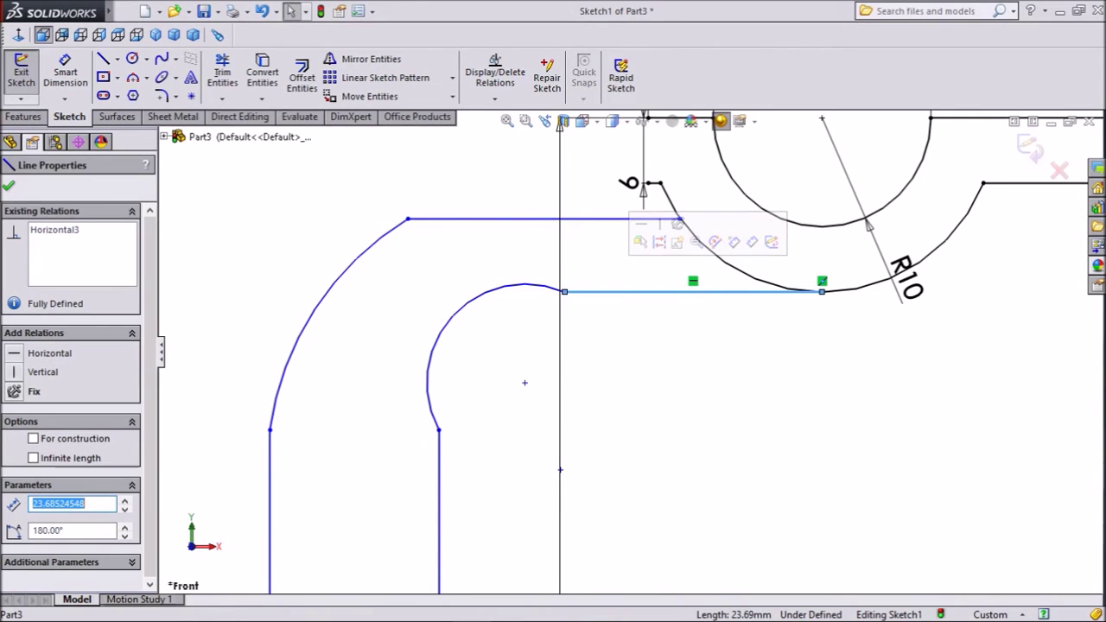
pyautogui.keyDown('ctrl'); pyautogui.click(535, 285); pyautogui.keyUp('ctrl')
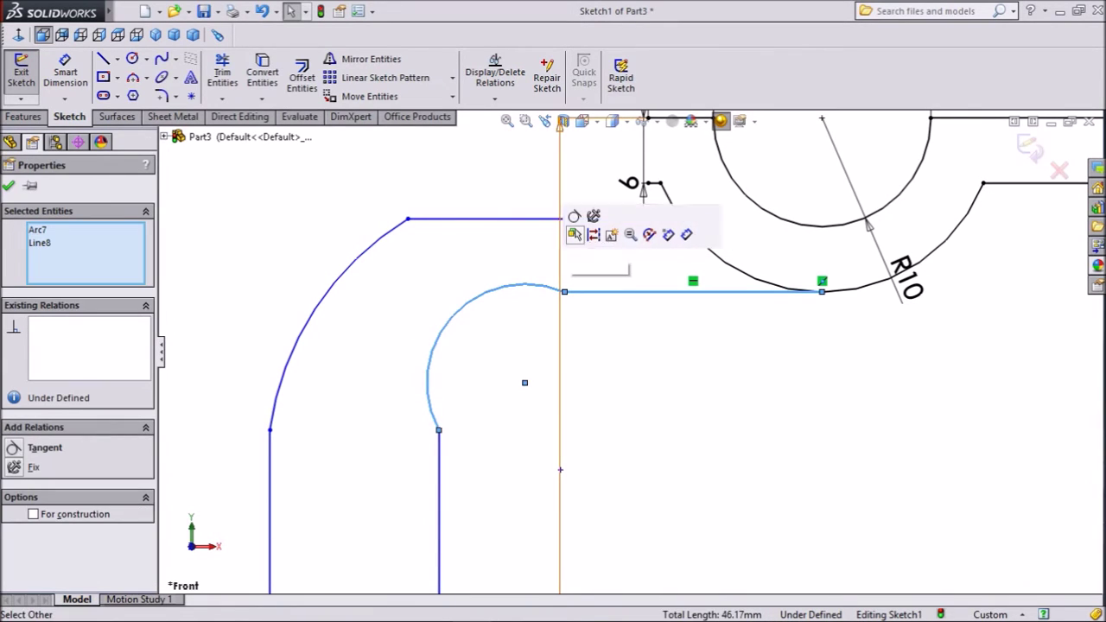
pyautogui.click(574, 216)
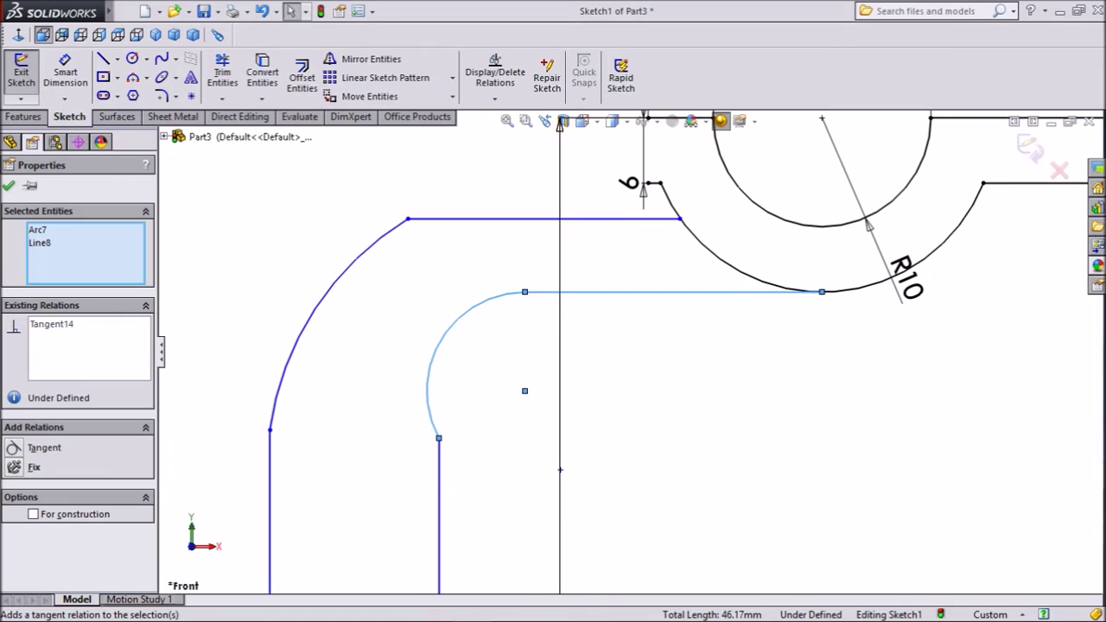
pyautogui.click(439, 454)
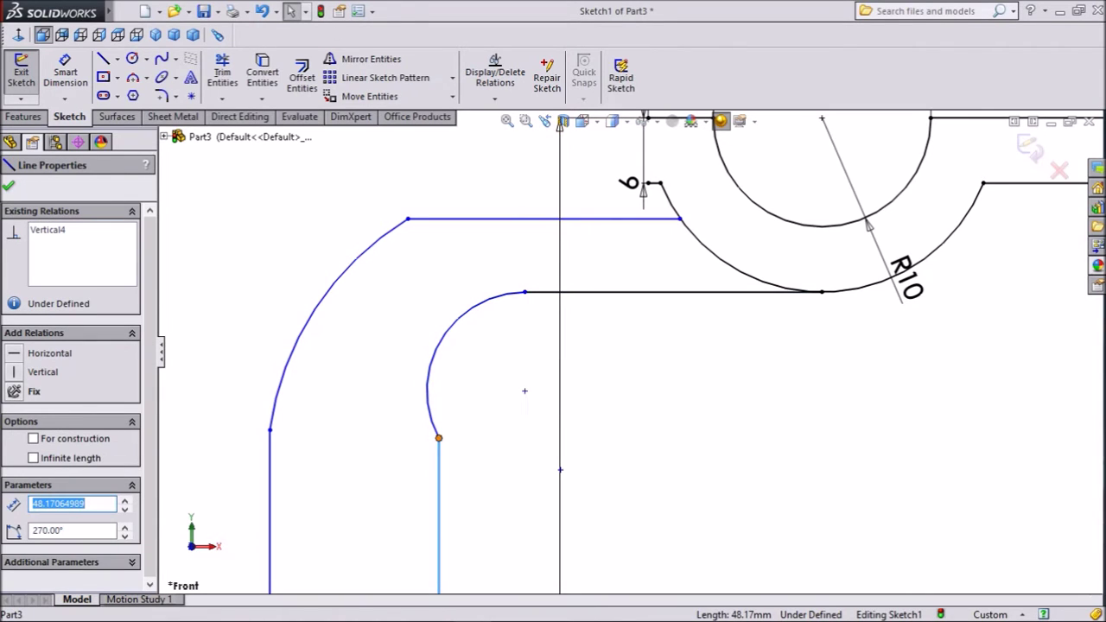
pyautogui.keyDown('ctrl'); pyautogui.click(431, 372); pyautogui.keyUp('ctrl')
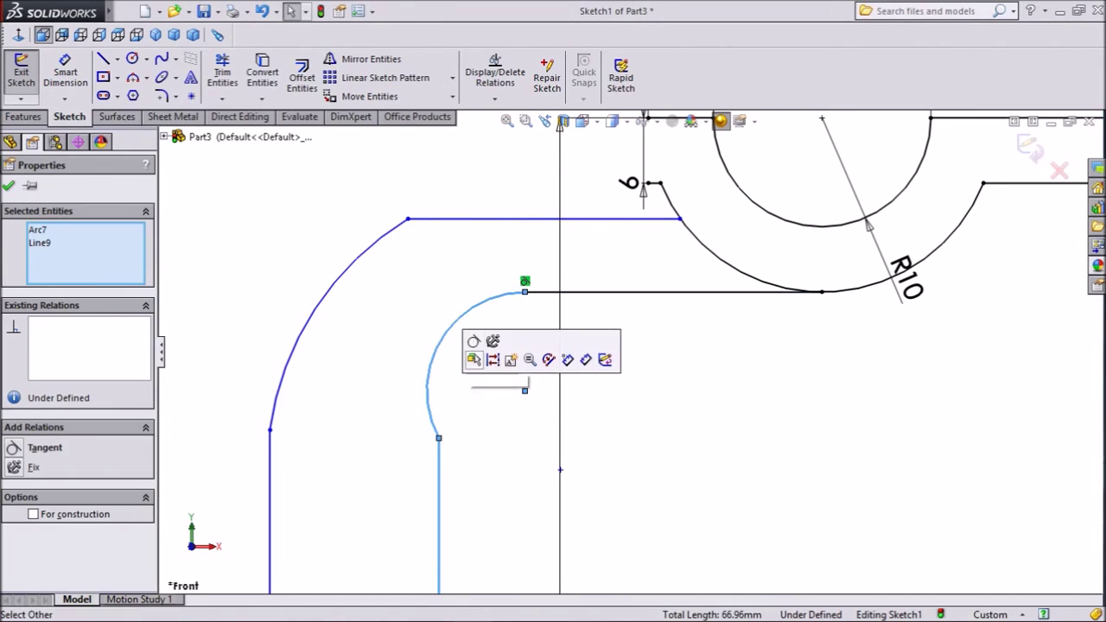
pyautogui.click(474, 359)
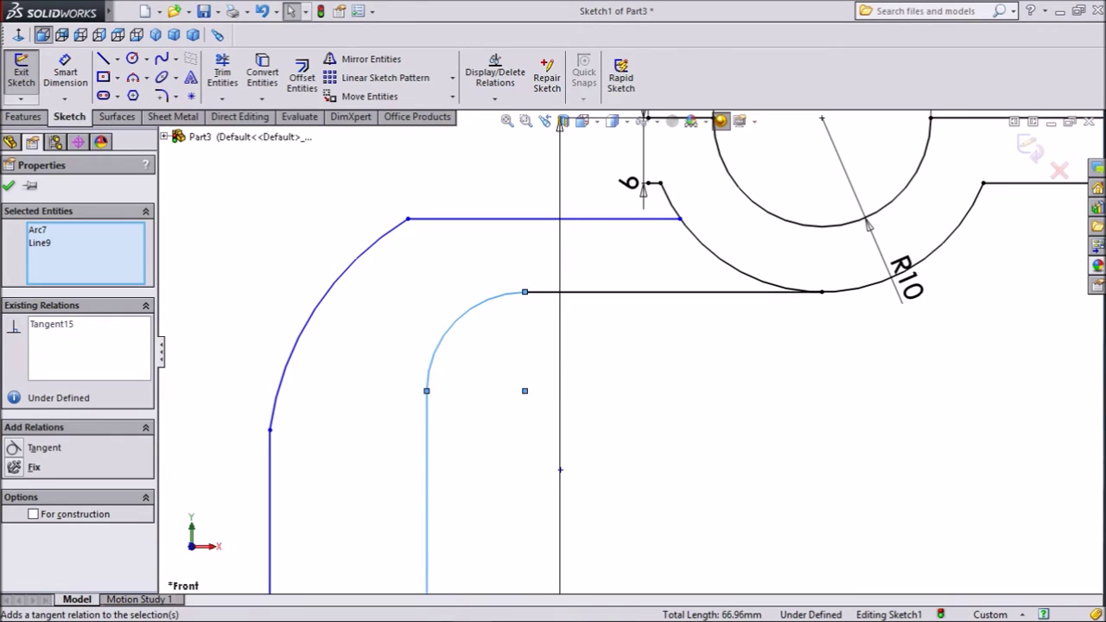
# Step: Make the outer corner arc tangent to the upper horizontal line of the left flange
pyautogui.click(553, 219)
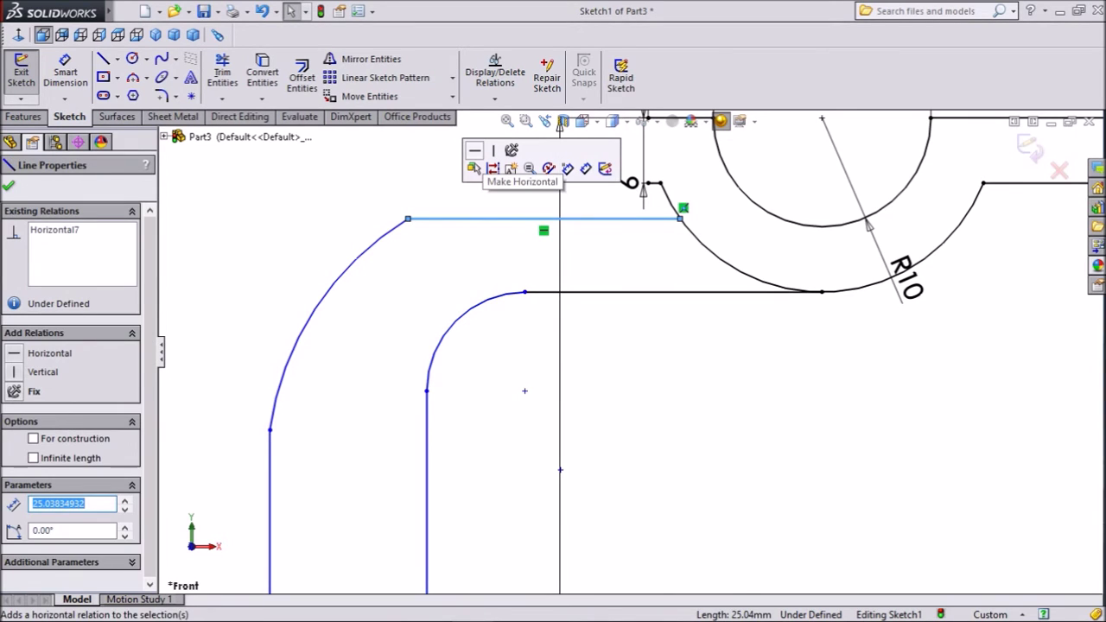
pyautogui.click(475, 151)
pyautogui.click(397, 224)
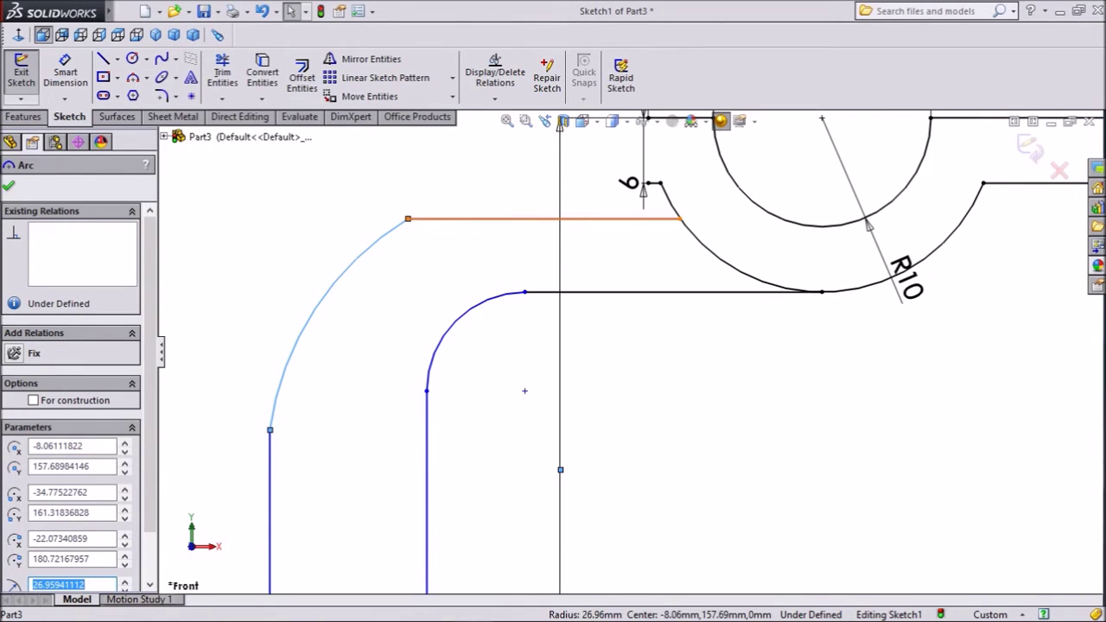
pyautogui.keyDown('ctrl'); pyautogui.click(459, 219); pyautogui.keyUp('ctrl')
pyautogui.click(493, 151)
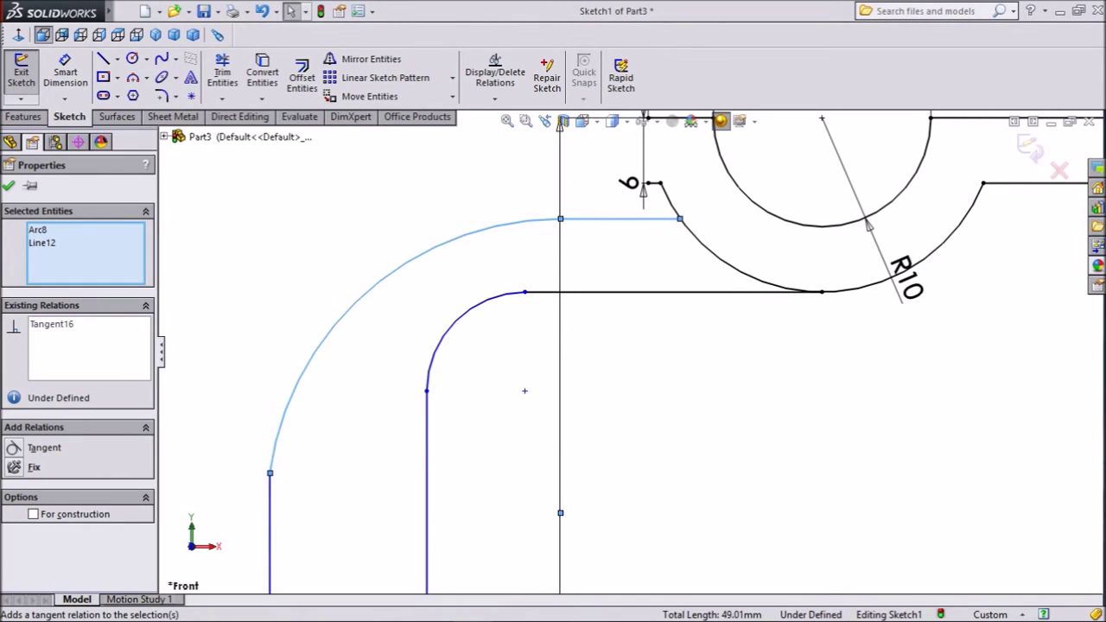
# Step: Dimension the inner corner arc of the left flange with a radius of 9 mm
pyautogui.scroll(3, 524, 390)
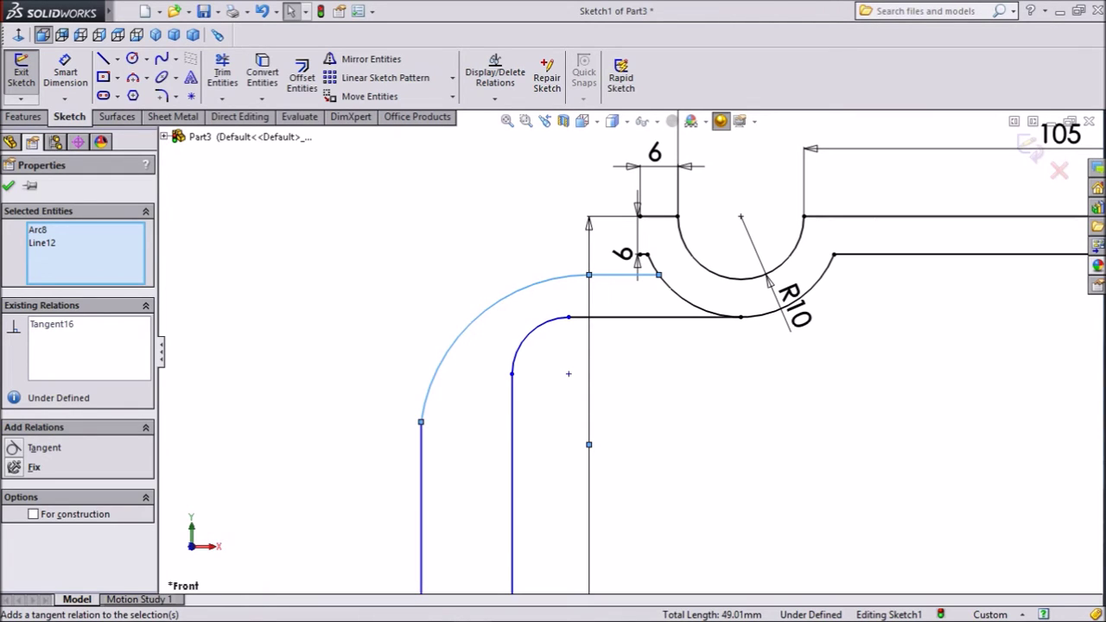
pyautogui.click(65, 73)
pyautogui.scroll(2, 634, 353)
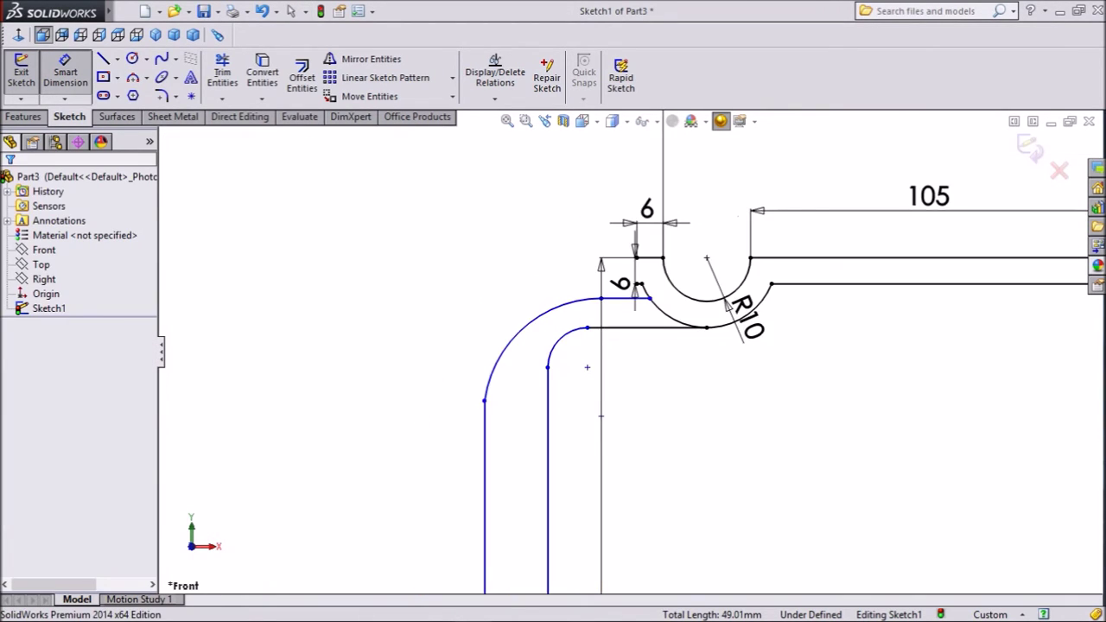
pyautogui.scroll(-2, 565, 379)
pyautogui.click(556, 323)
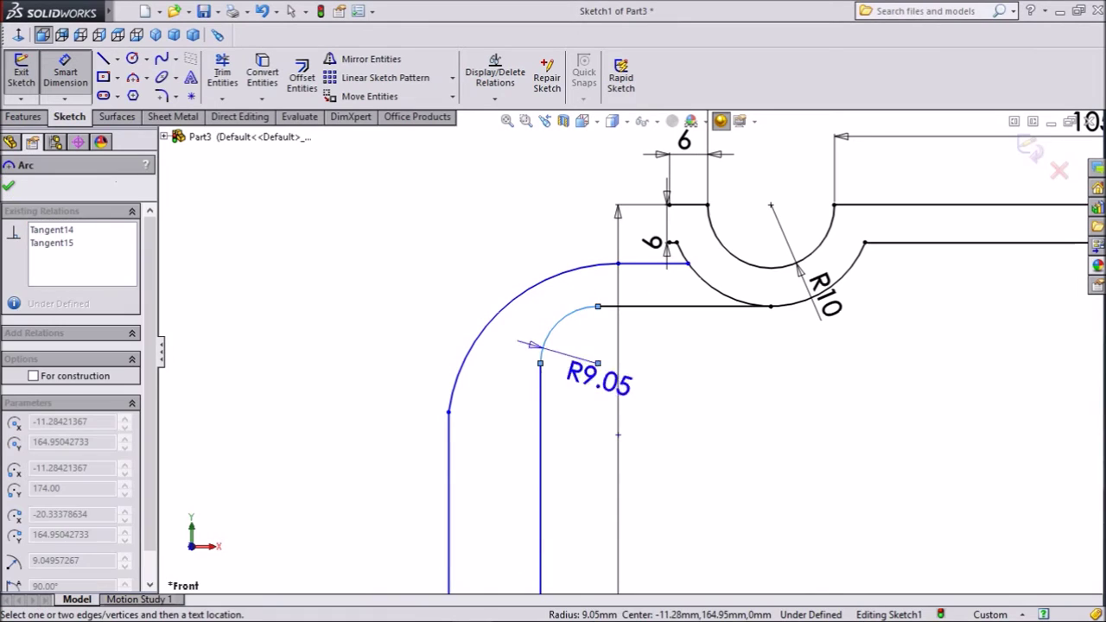
pyautogui.click(595, 373)
pyautogui.write('9')
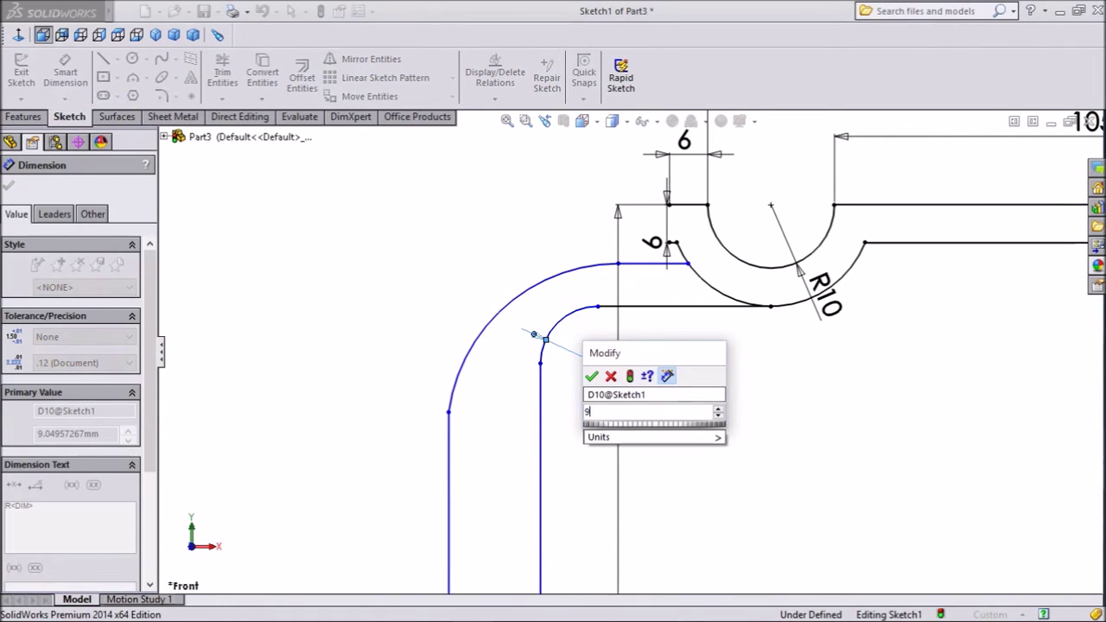
pyautogui.press('Return')
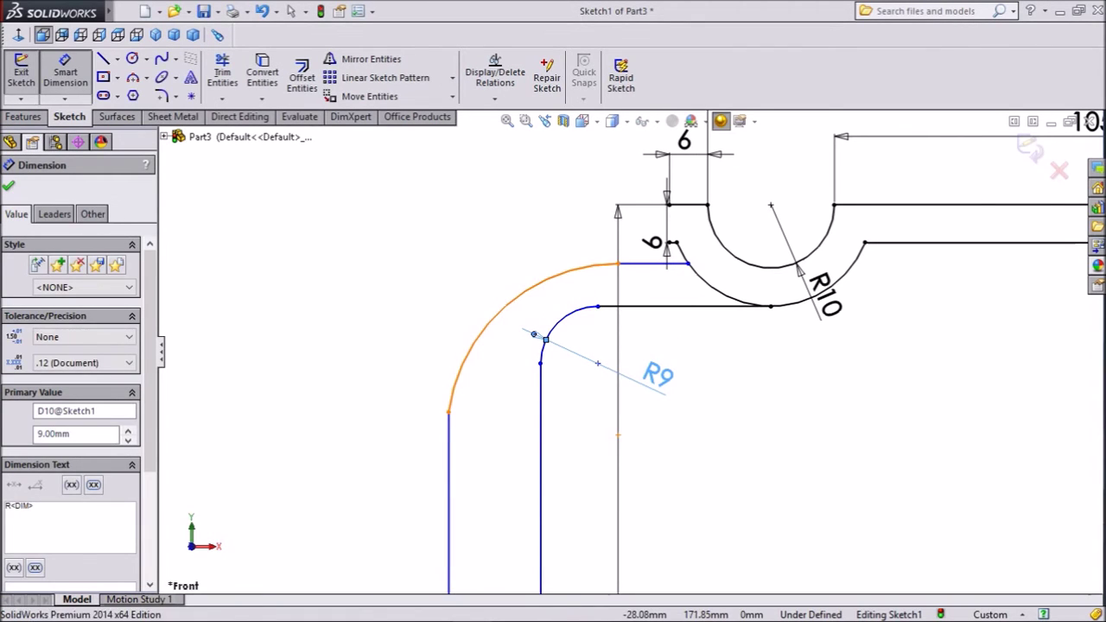
# Step: Dimension the outer corner arc of the left flange with a radius of 18 mm
pyautogui.click(481, 333)
pyautogui.click(533, 334)
pyautogui.write('18')
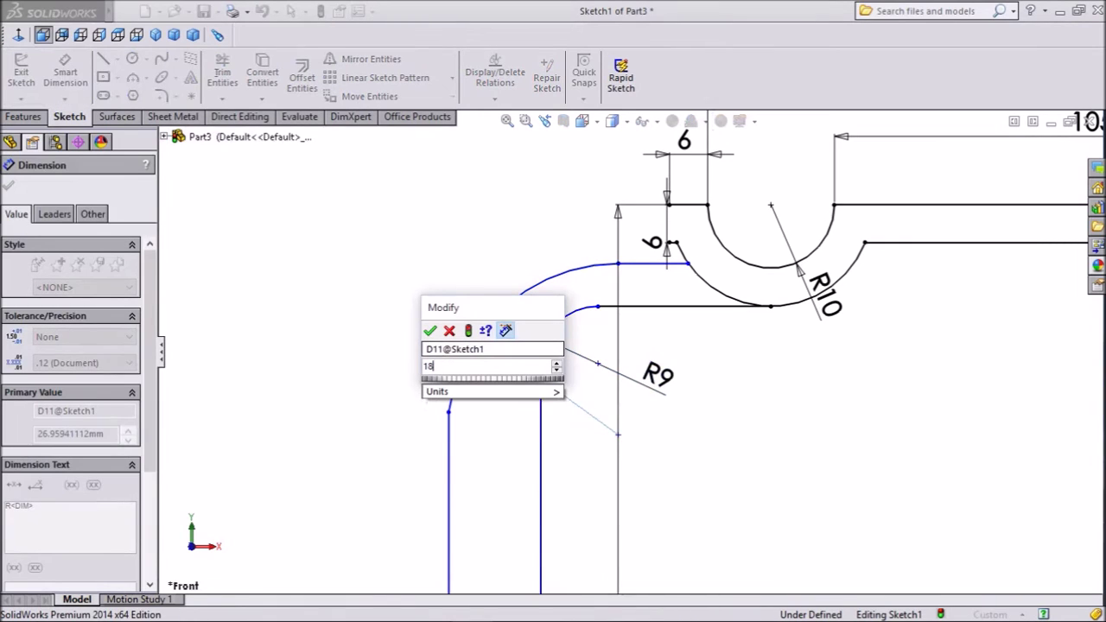
pyautogui.press('Return')
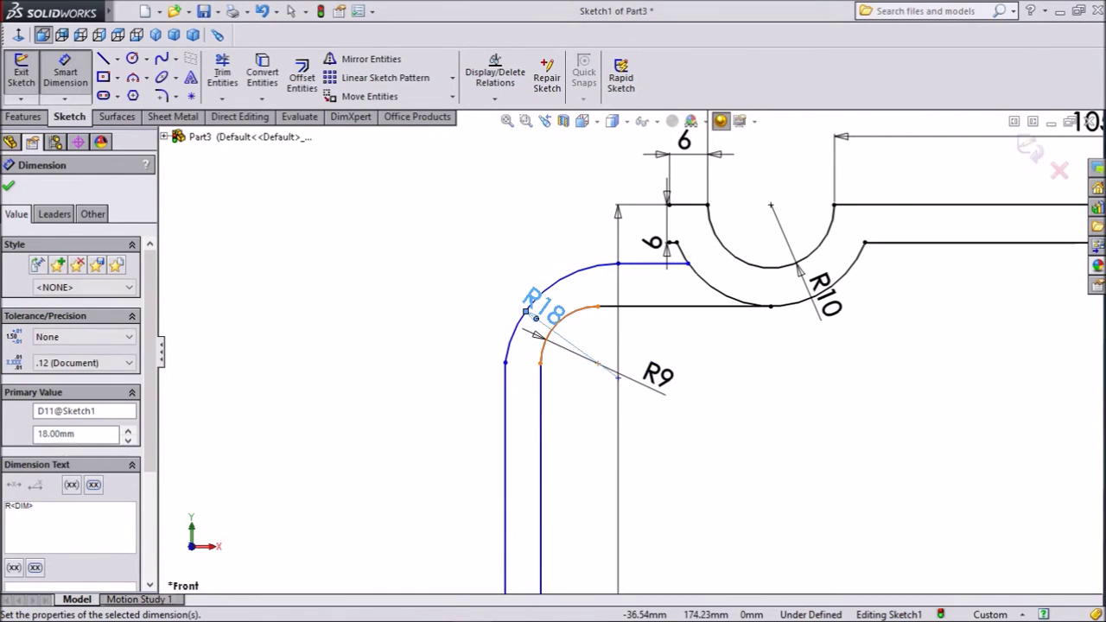
# Step: Dimension the distance between the flange's two vertical lines as 9 mm
pyautogui.scroll(3, 578, 389)
pyautogui.click(578, 409)
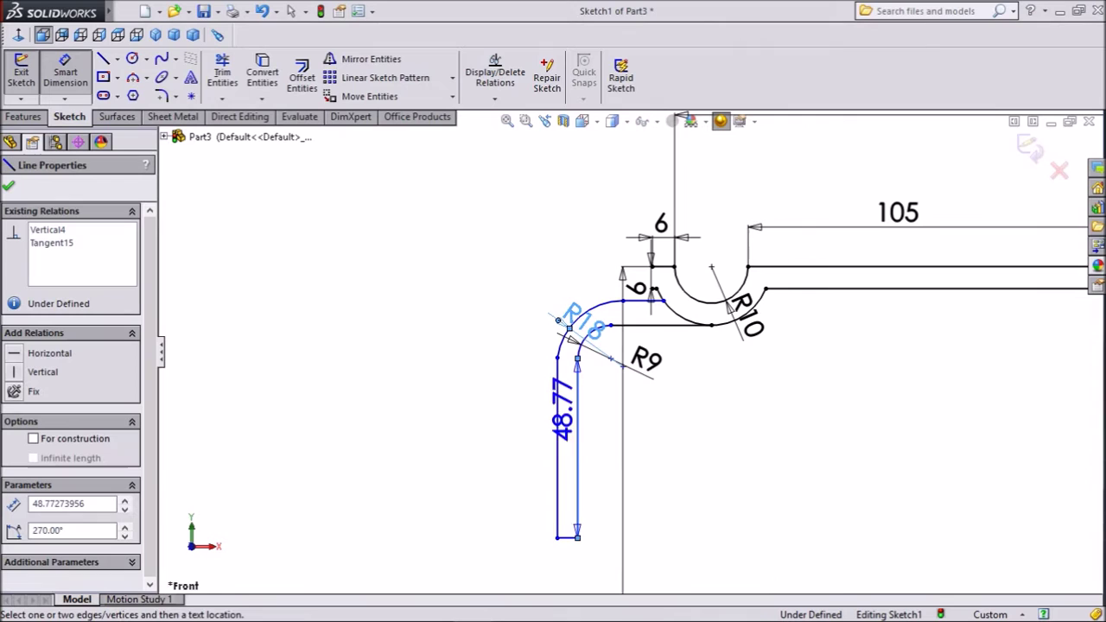
pyautogui.click(557, 408)
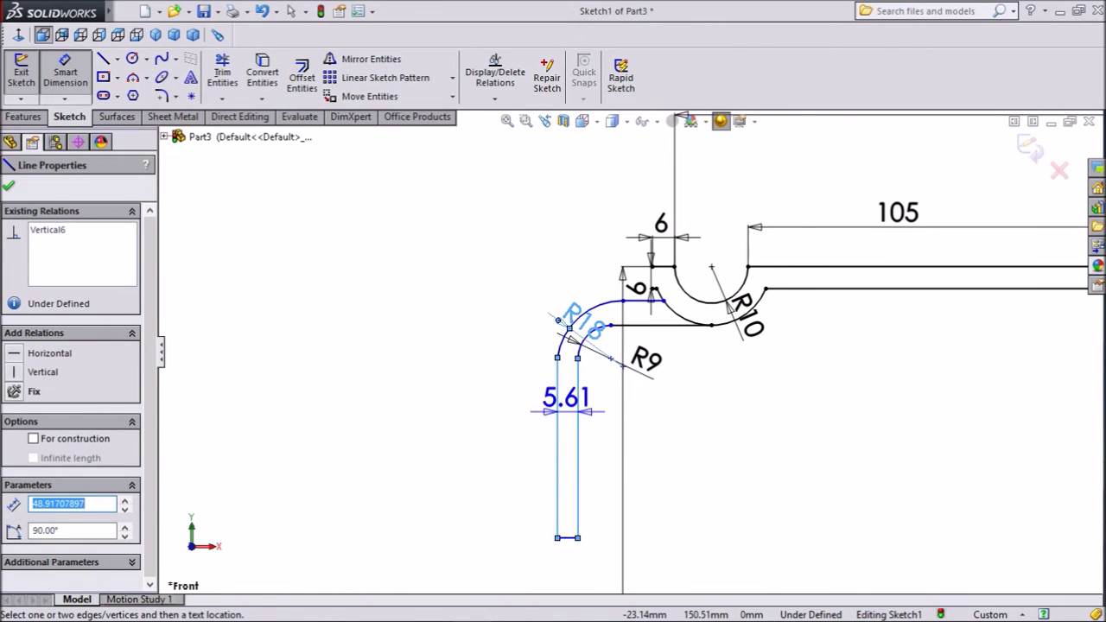
pyautogui.click(566, 404)
pyautogui.write('9')
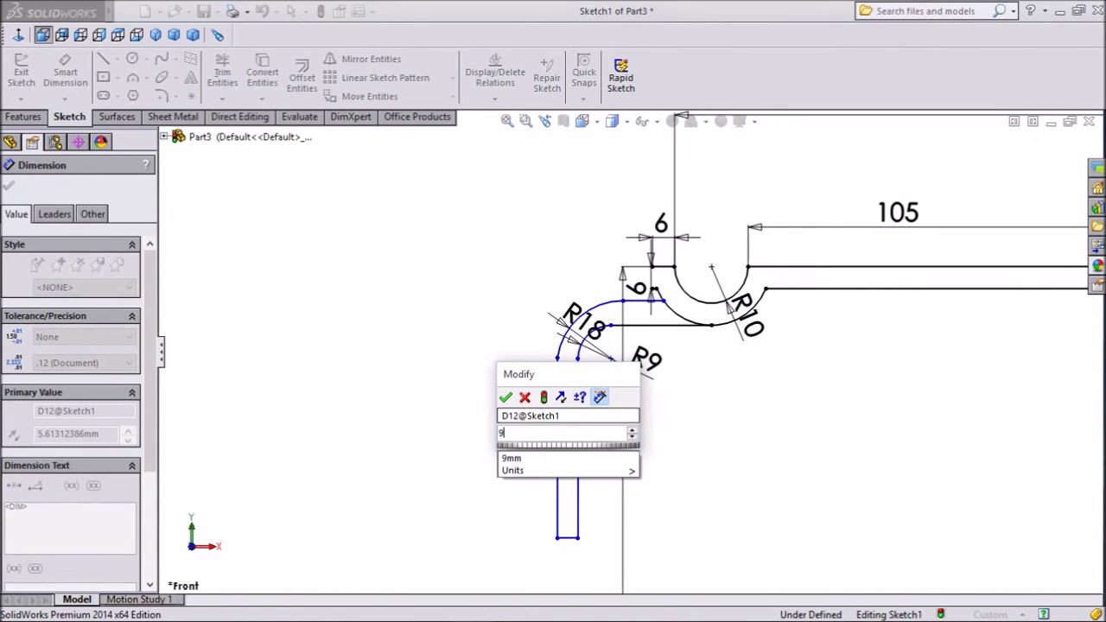
pyautogui.press('Return')
# Step: Dimension the length of the flange's outer vertical line as 65 mm
pyautogui.scroll(-1, 647, 449)
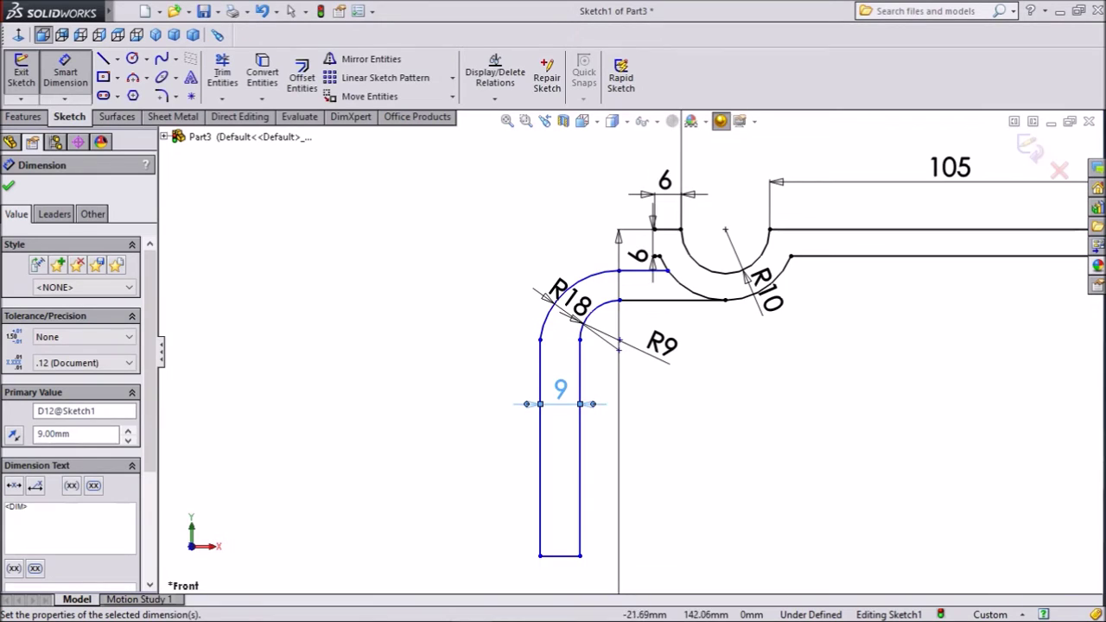
pyautogui.click(540, 467)
pyautogui.click(458, 432)
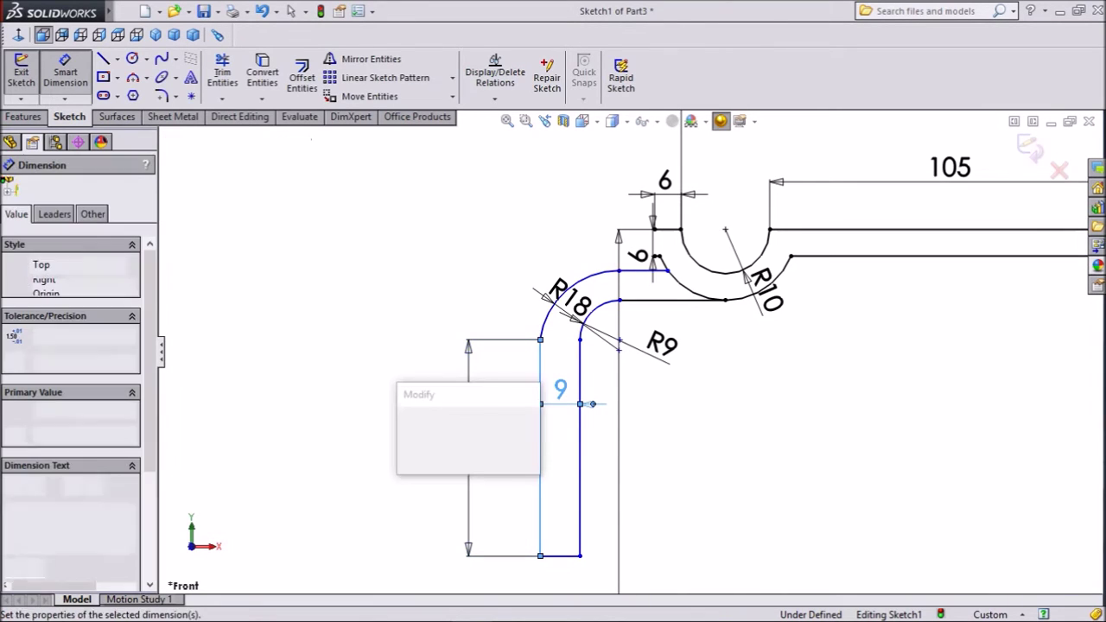
pyautogui.write('65')
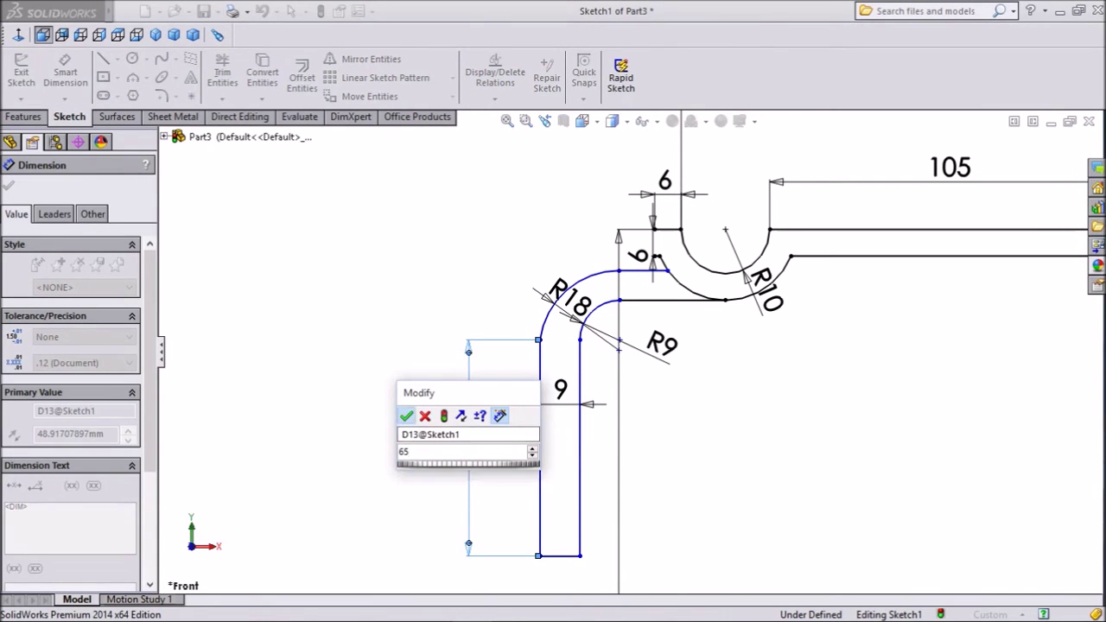
pyautogui.press('Return')
# Step: Dimension the distance between the flange's upper and lower horizontal lines as 9 mm
pyautogui.scroll(-5, 679, 309)
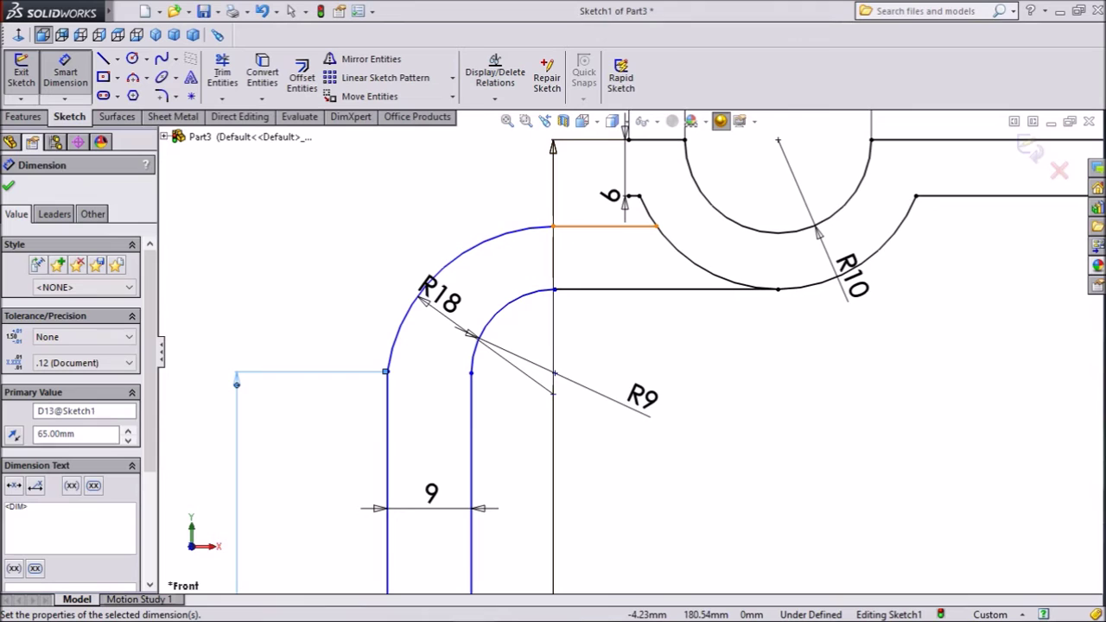
pyautogui.click(589, 226)
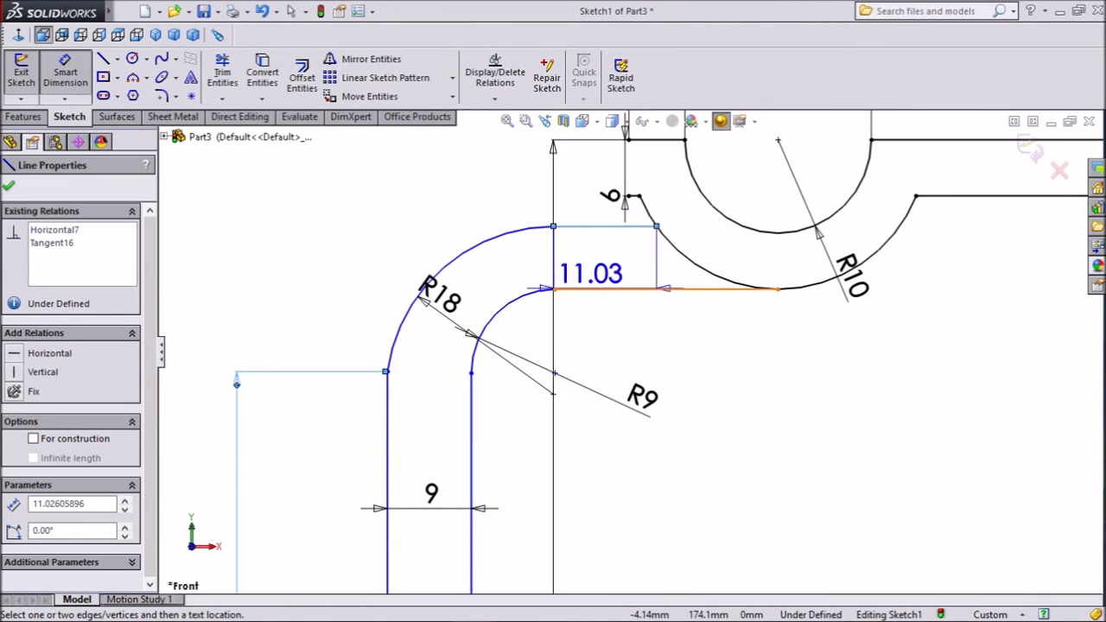
pyautogui.click(590, 288)
pyautogui.click(577, 250)
pyautogui.write('9')
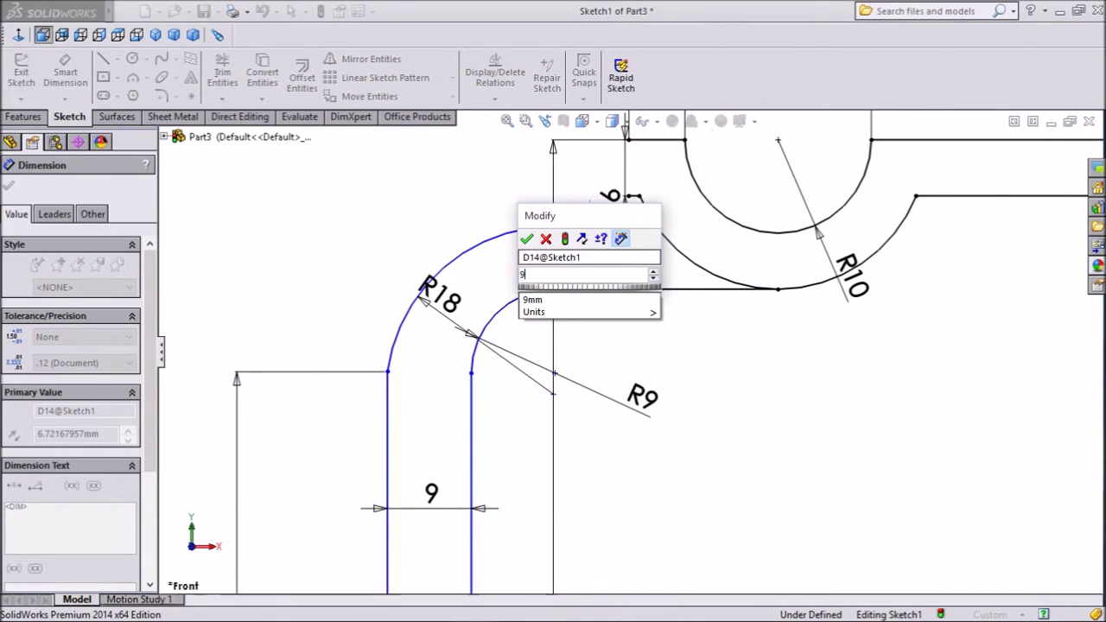
pyautogui.press('Return')
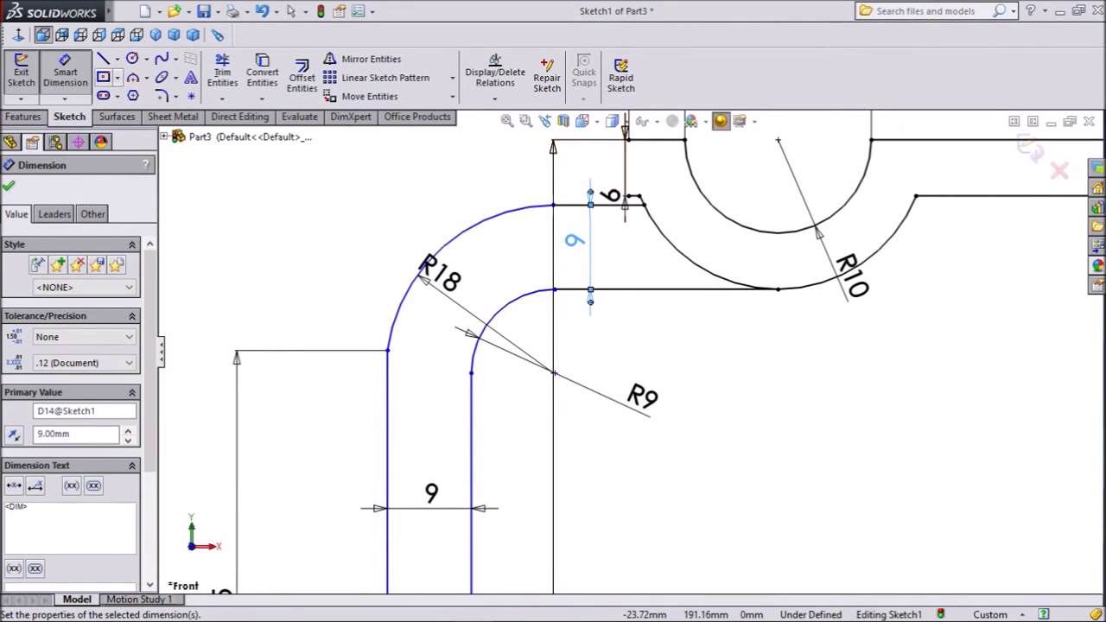
# Step: Sketch a 6 mm vertical line joining the left ends of the two short horizontal edges beside the R10 groove
pyautogui.click(103, 58)
pyautogui.scroll(-3, 646, 197)
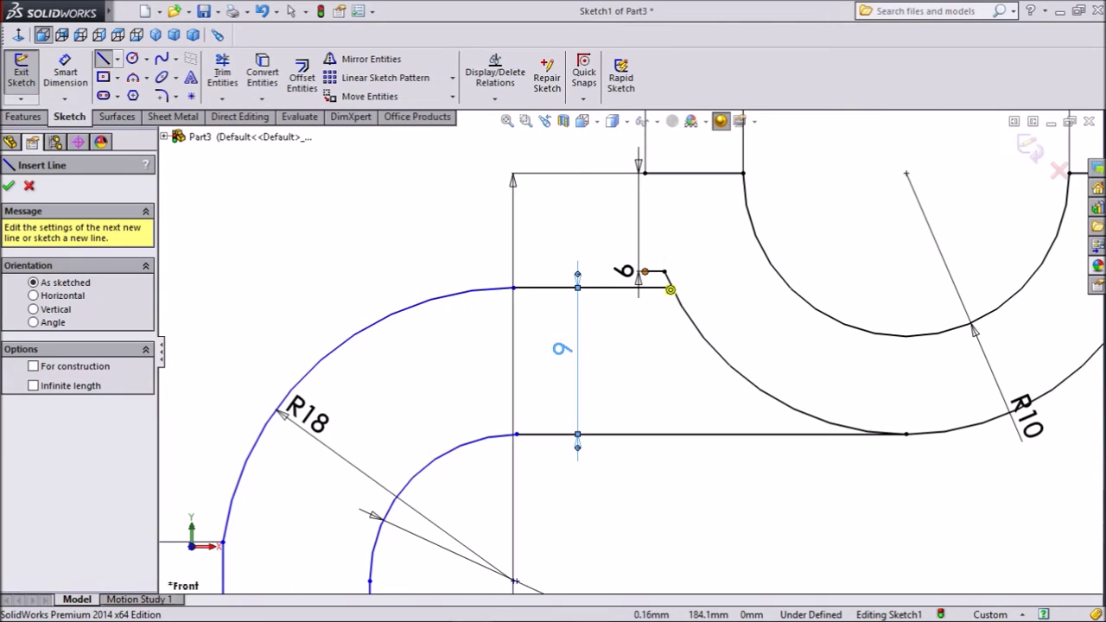
pyautogui.click(645, 271)
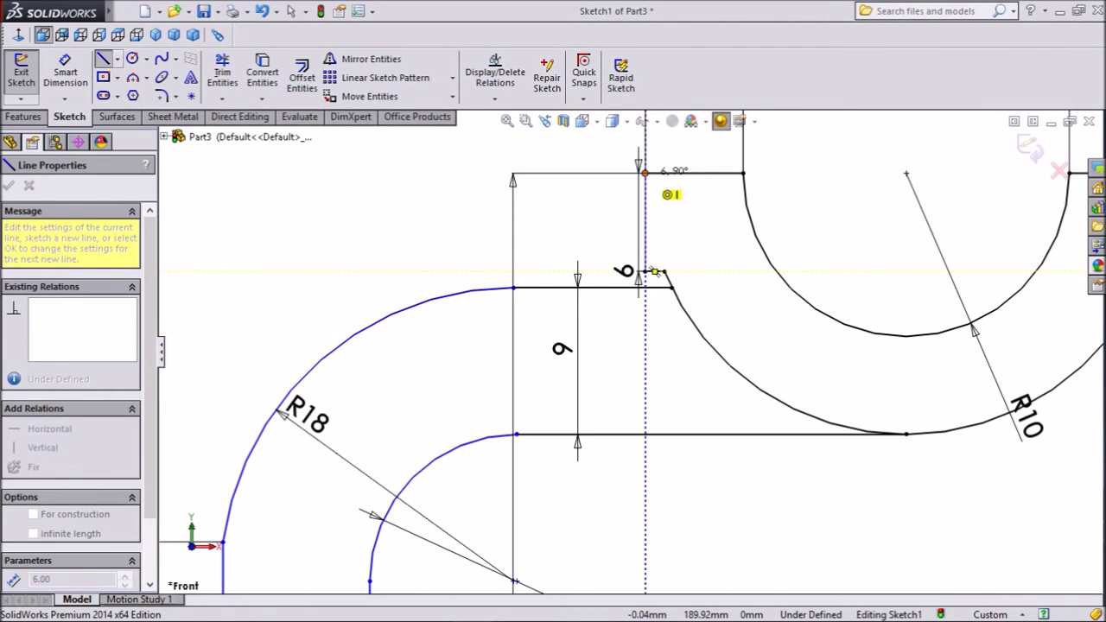
pyautogui.click(644, 173)
pyautogui.rightClick(513, 223)
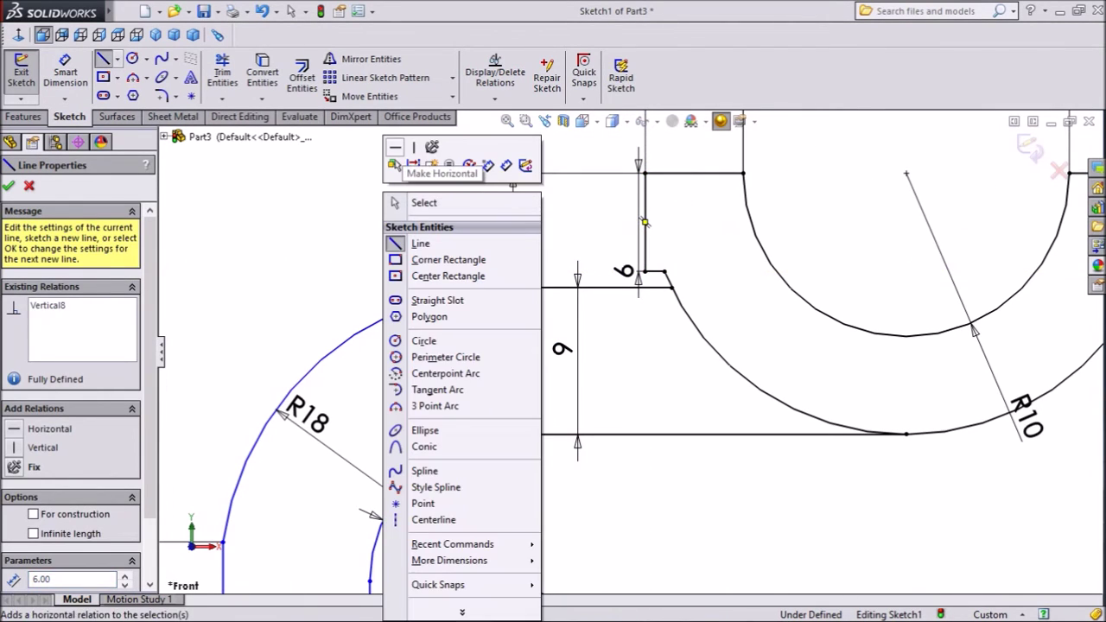
pyautogui.click(424, 202)
pyautogui.scroll(3, 639, 345)
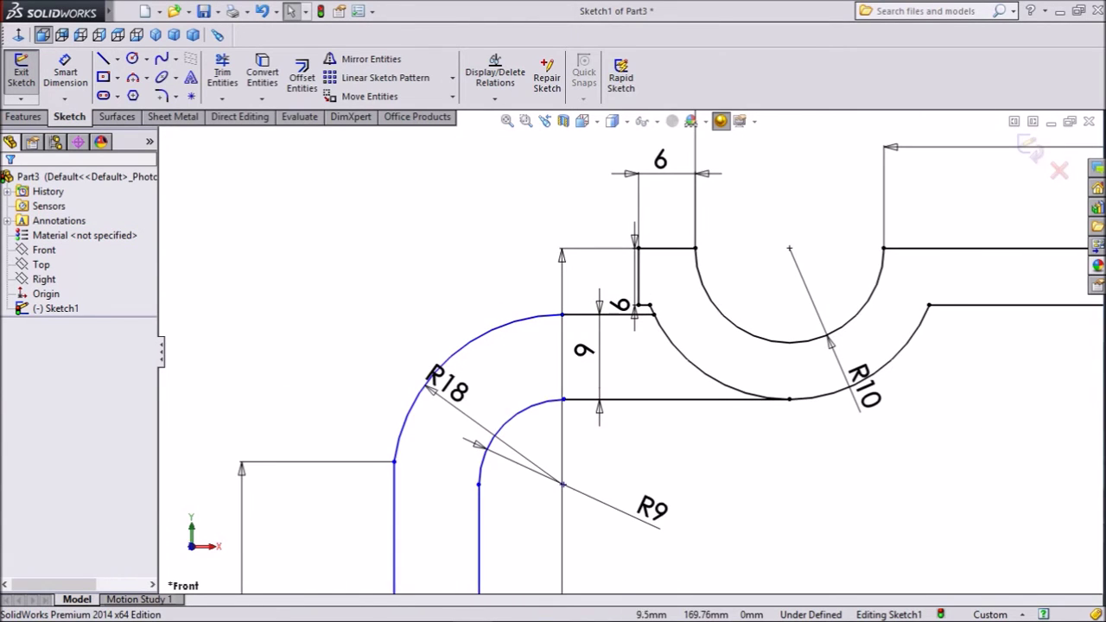
pyautogui.scroll(6, 608, 328)
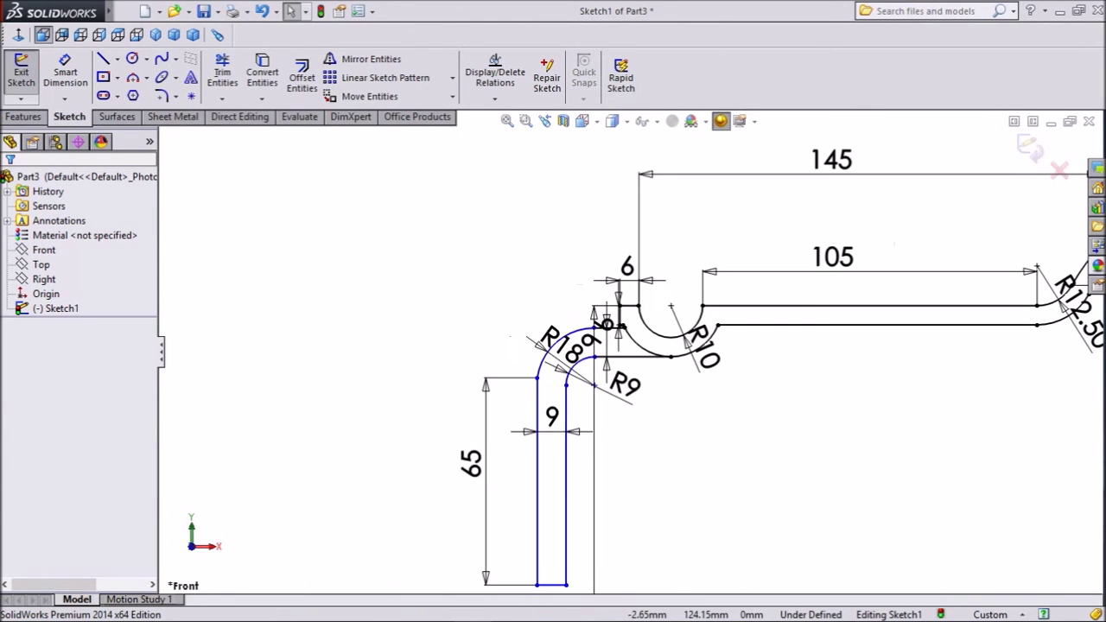
# Step: Trim away the outer groove arc's left segment between the flange's upper and lower horizontal lines, accepting deletion of its relation
pyautogui.scroll(-2, 750, 360)
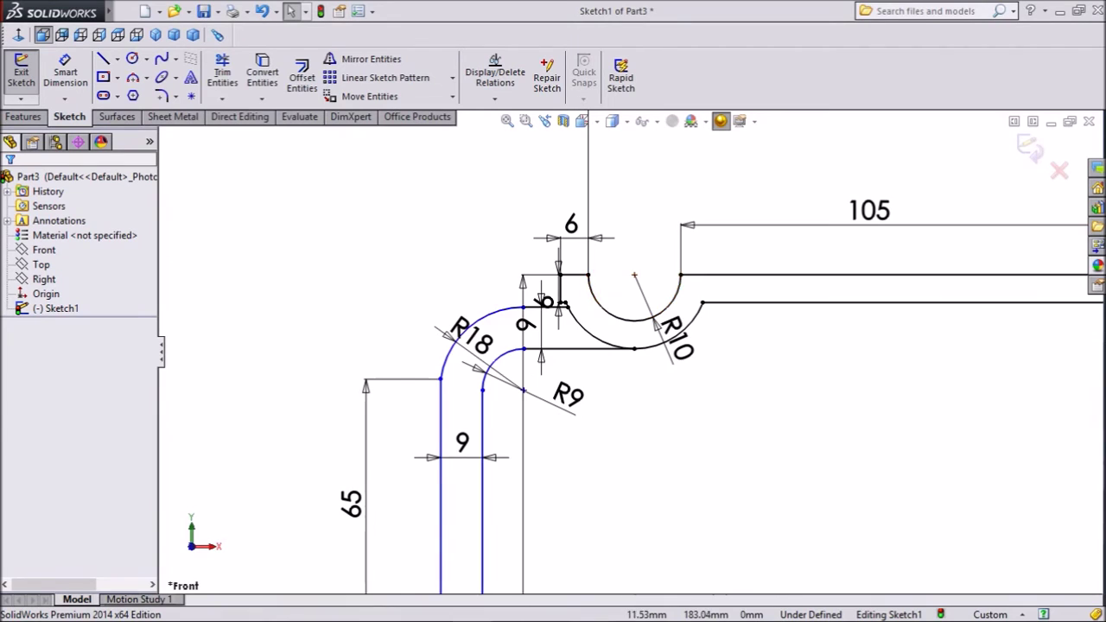
pyautogui.scroll(-1, 647, 297)
pyautogui.click(222, 72)
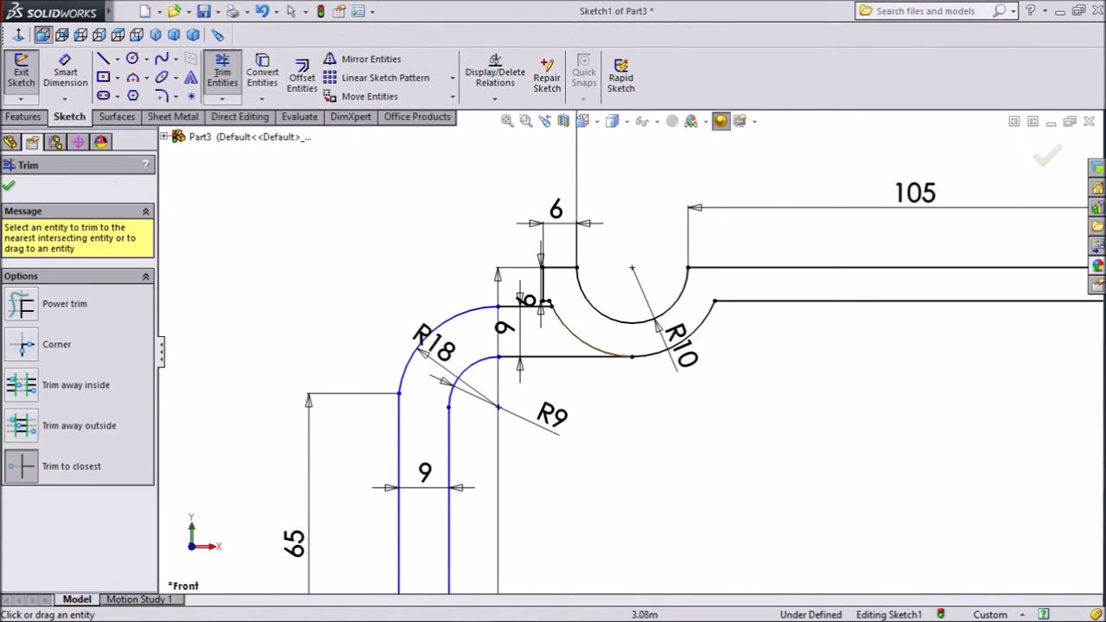
pyautogui.click(582, 340)
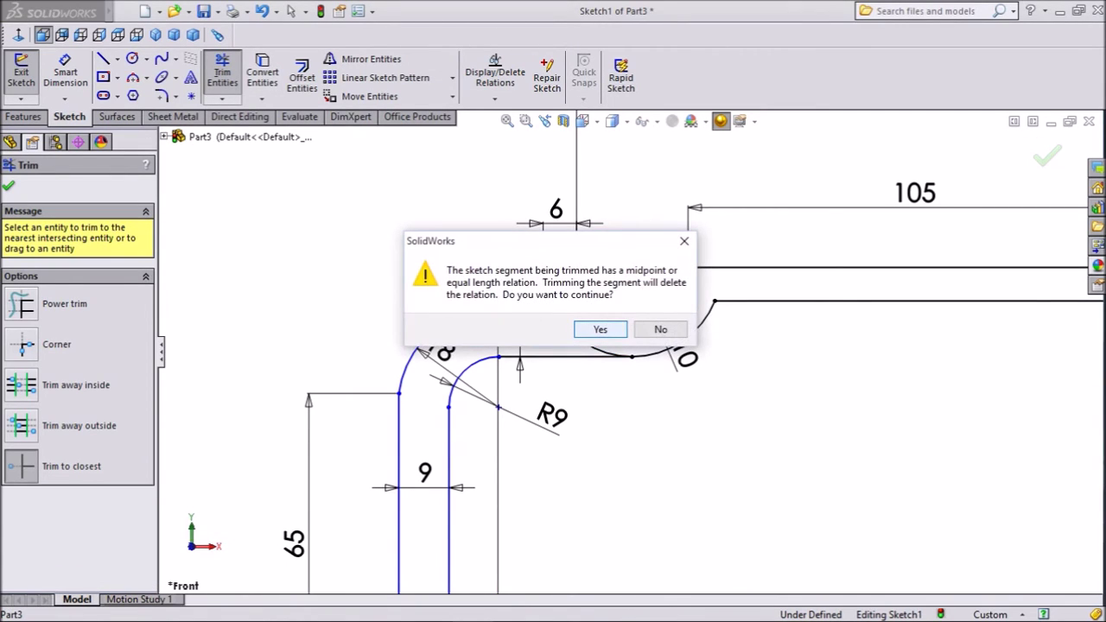
pyautogui.press('Return')
pyautogui.scroll(-3, 536, 286)
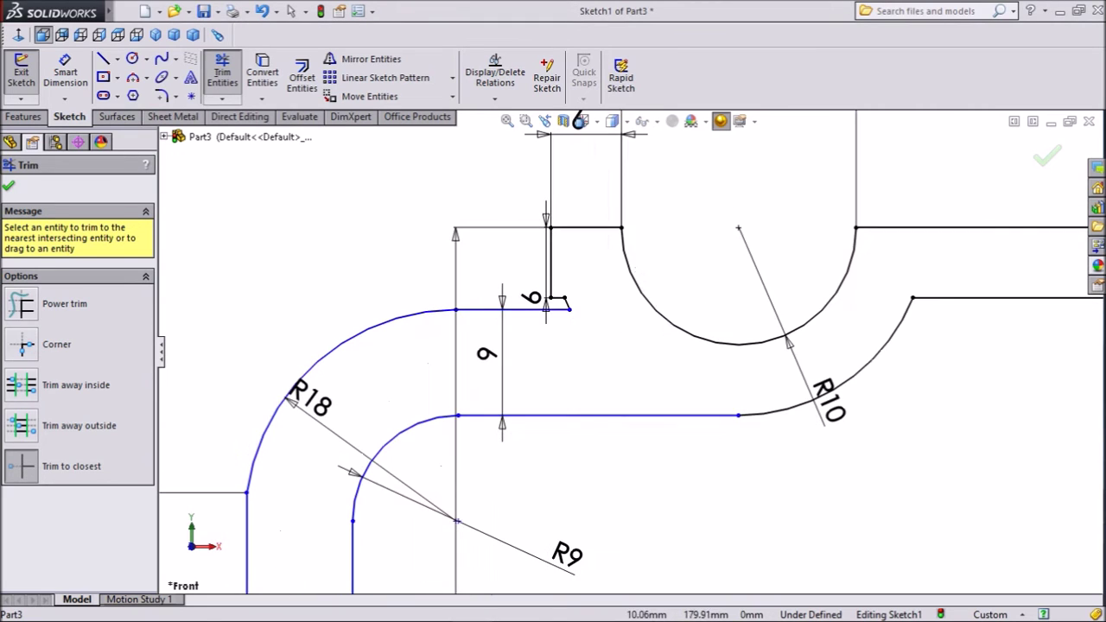
pyautogui.scroll(10, 626, 339)
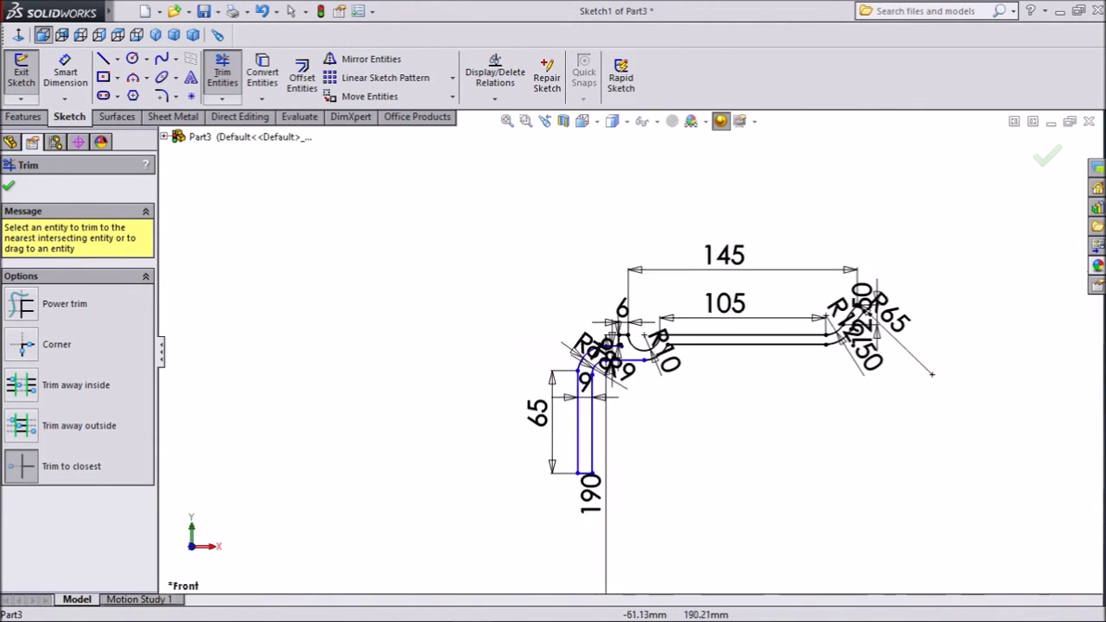
pyautogui.scroll(-3, 715, 450)
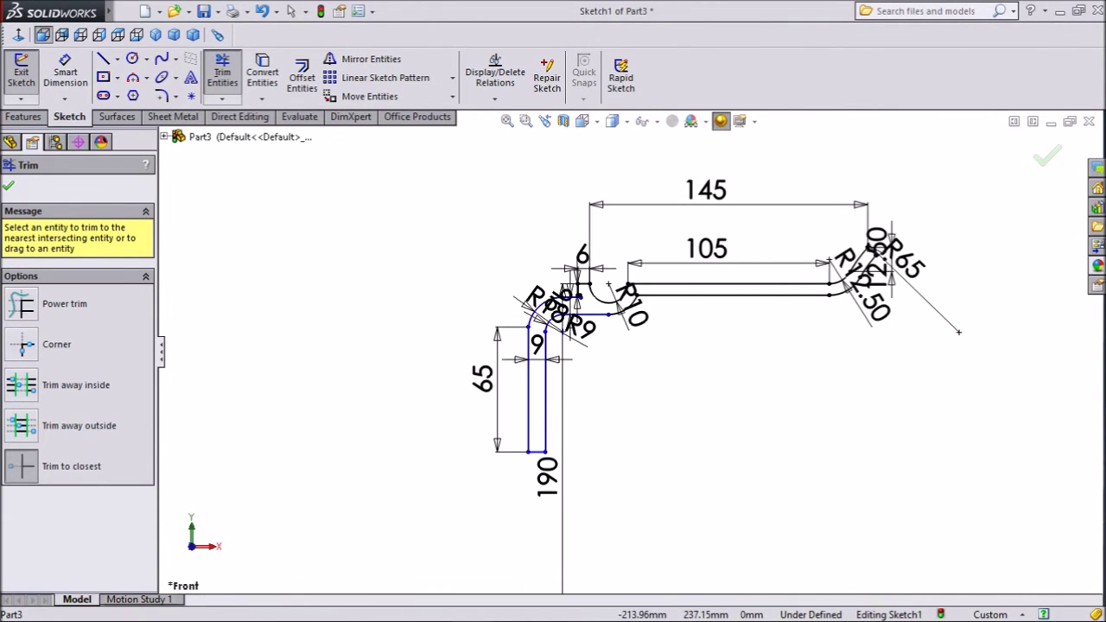
pyautogui.press('Escape')
# Step: Revolve the closed profile region 360 degrees about the centreline as a solid
pyautogui.click(24, 116)
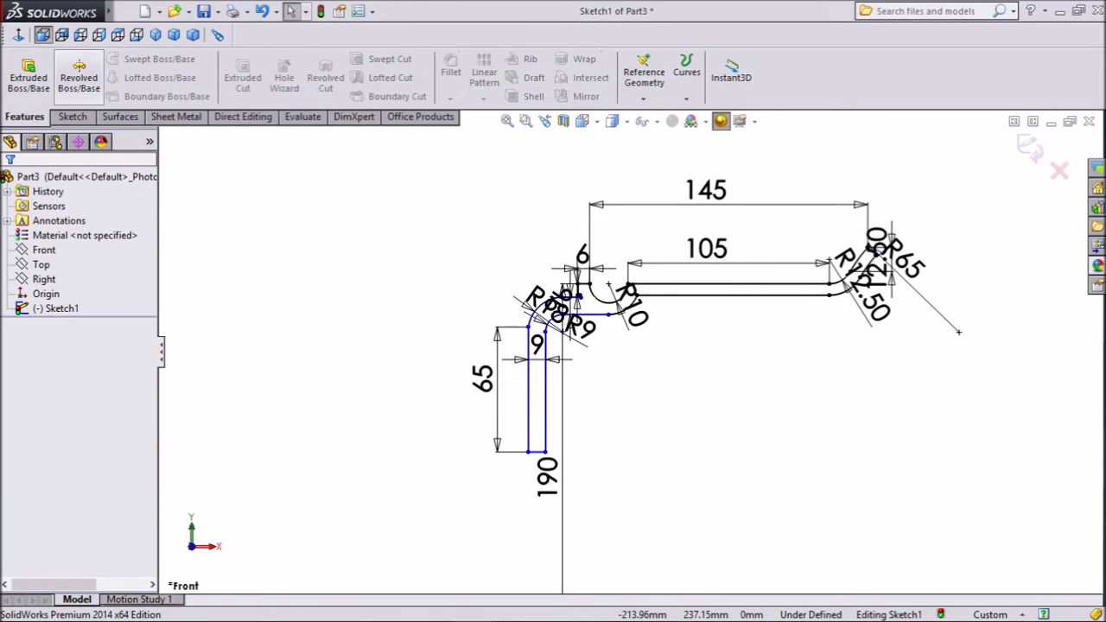
pyautogui.click(78, 77)
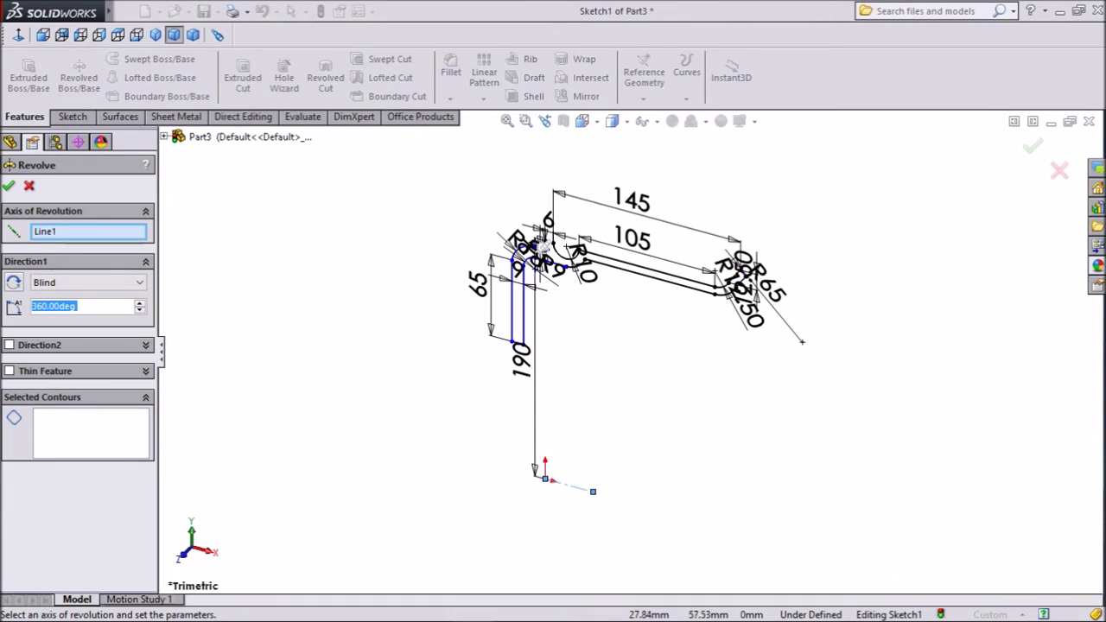
pyautogui.scroll(-3, 596, 267)
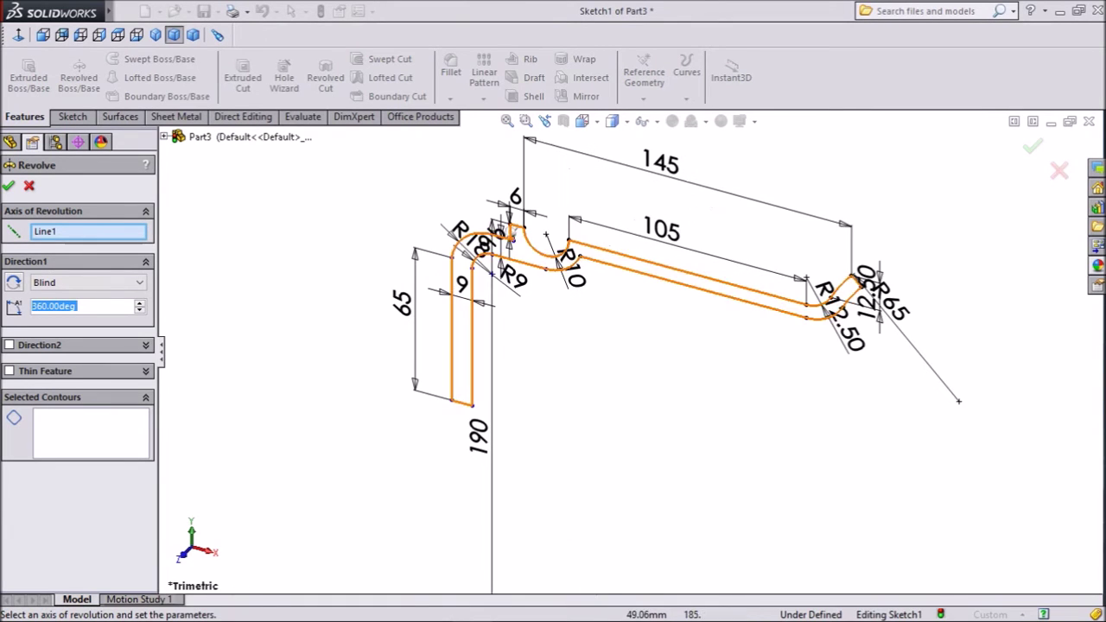
pyautogui.click(513, 229)
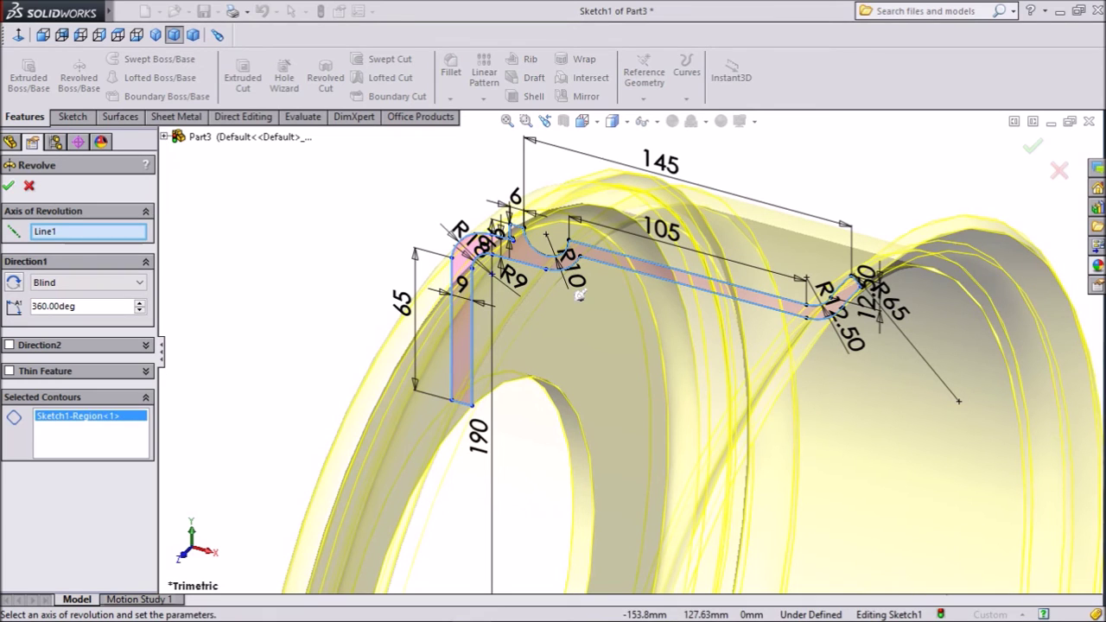
pyautogui.click(7, 186)
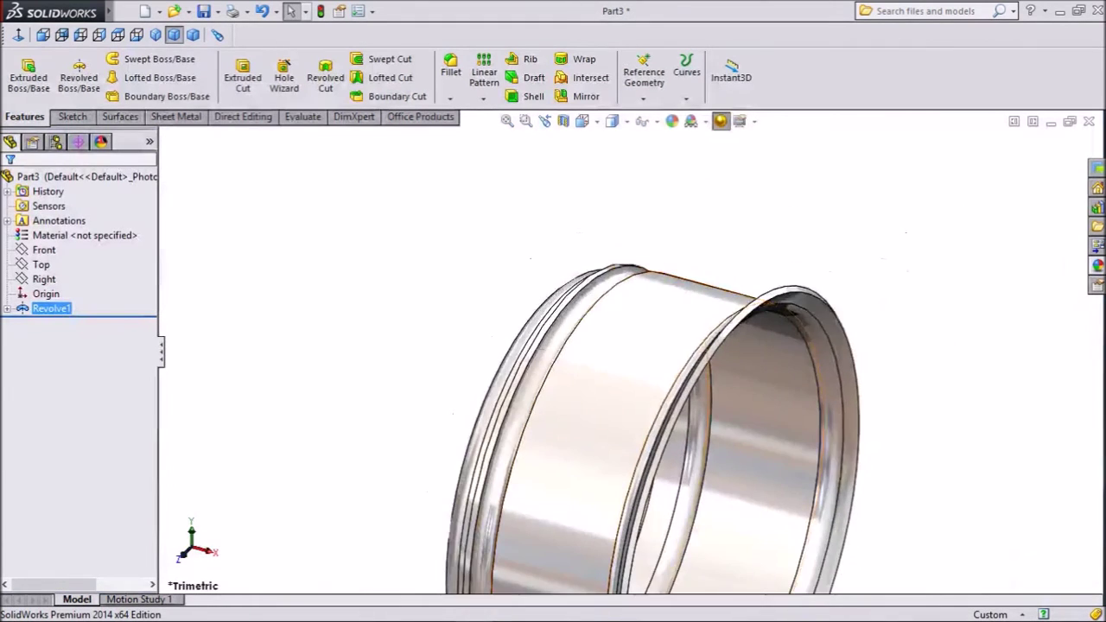
pyautogui.scroll(5, 627, 359)
pyautogui.scroll(-3, 610, 423)
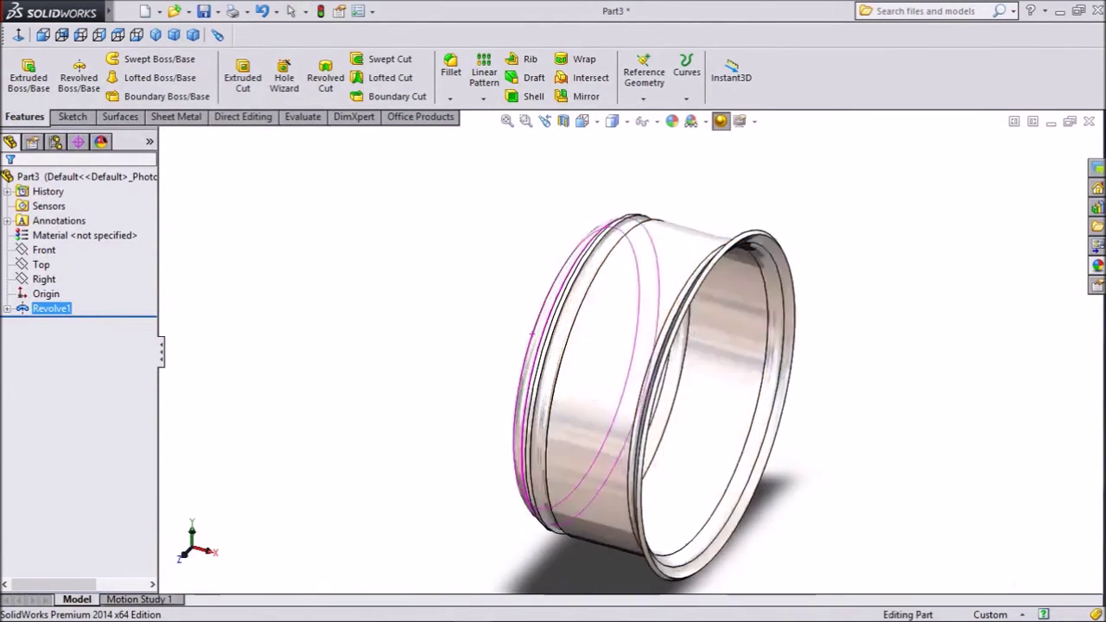
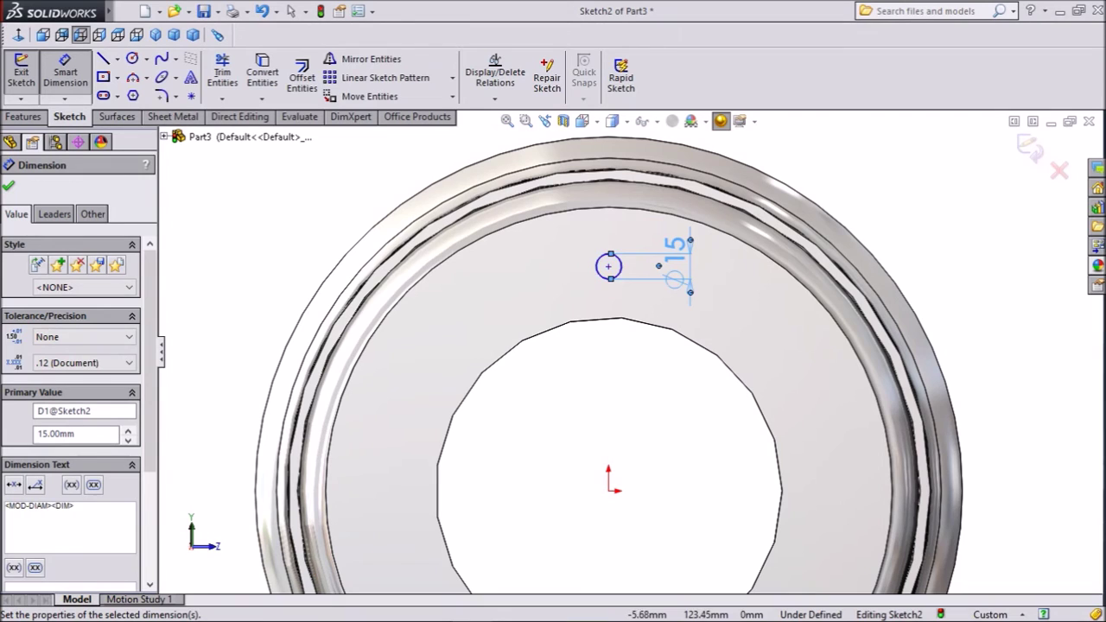
# Step: Dimension the vertical distance from the origin to the 15 mm circle's centre as 120 mm
pyautogui.click(608, 267)
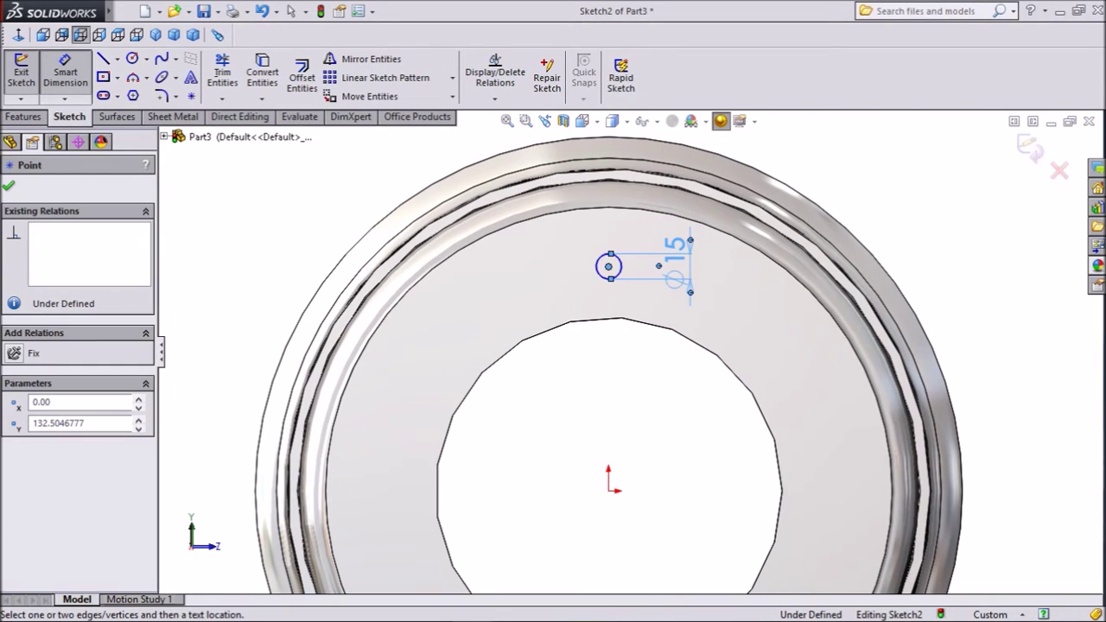
pyautogui.click(608, 490)
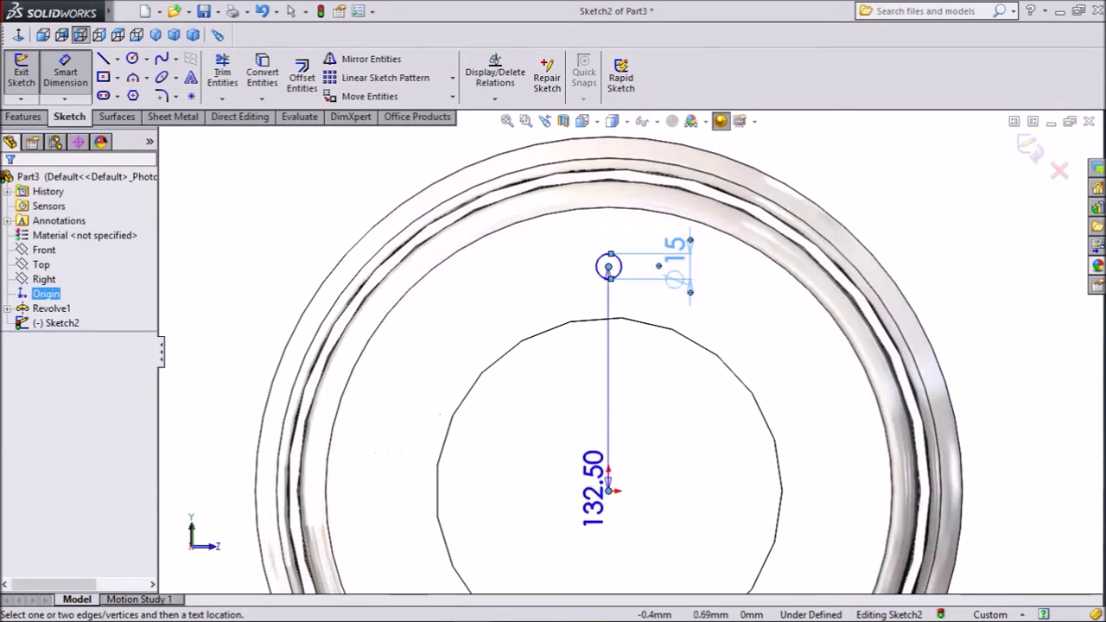
pyautogui.click(575, 406)
pyautogui.write('120')
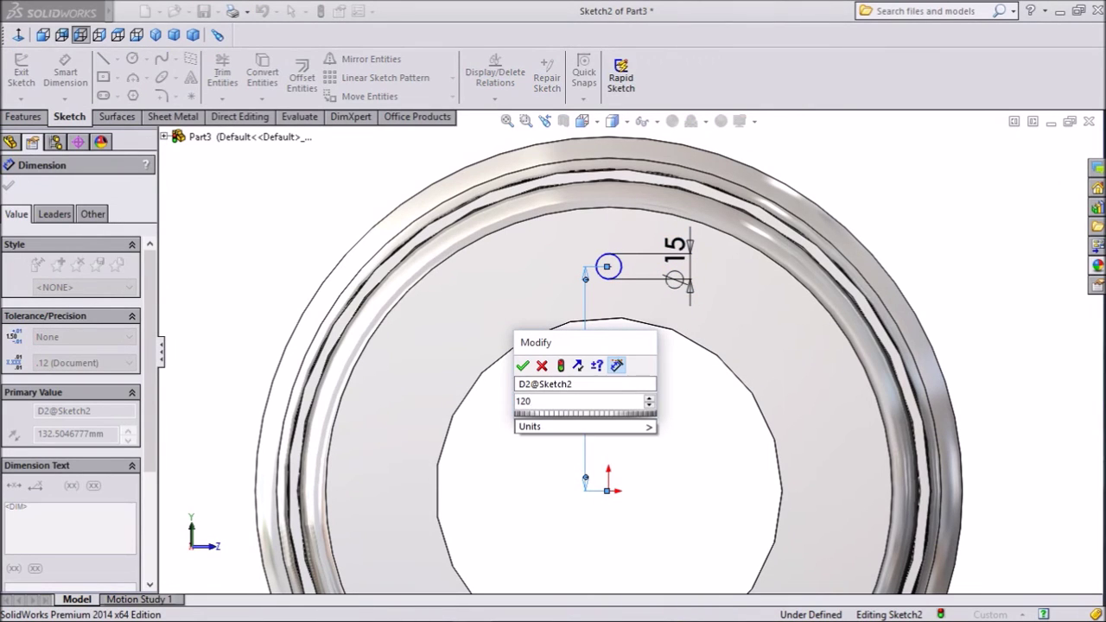
pyautogui.press('Return')
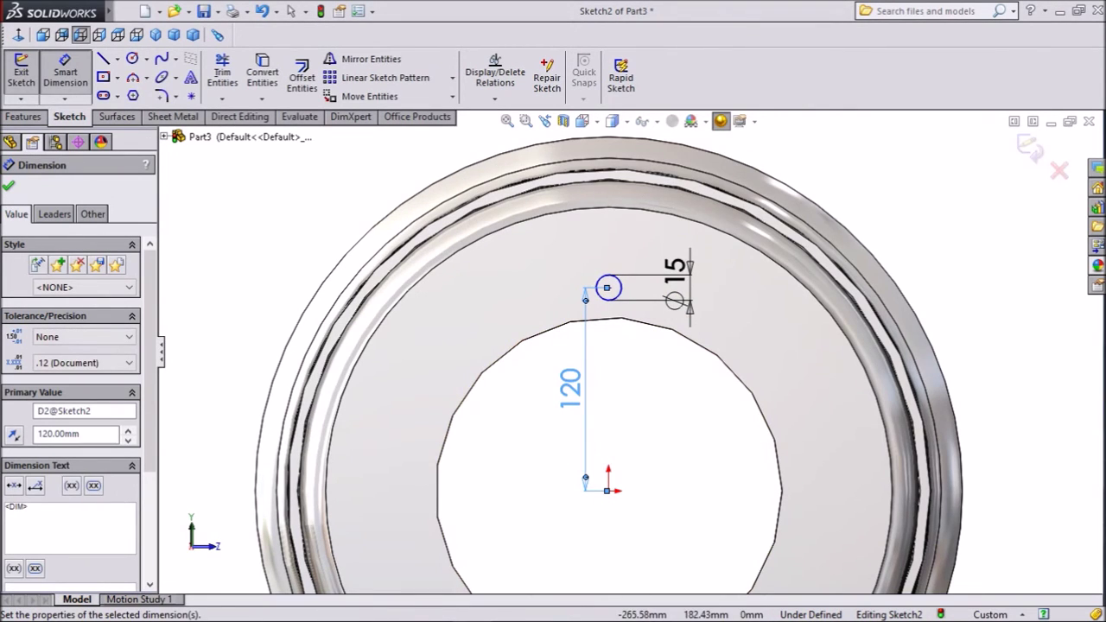
pyautogui.click(8, 186)
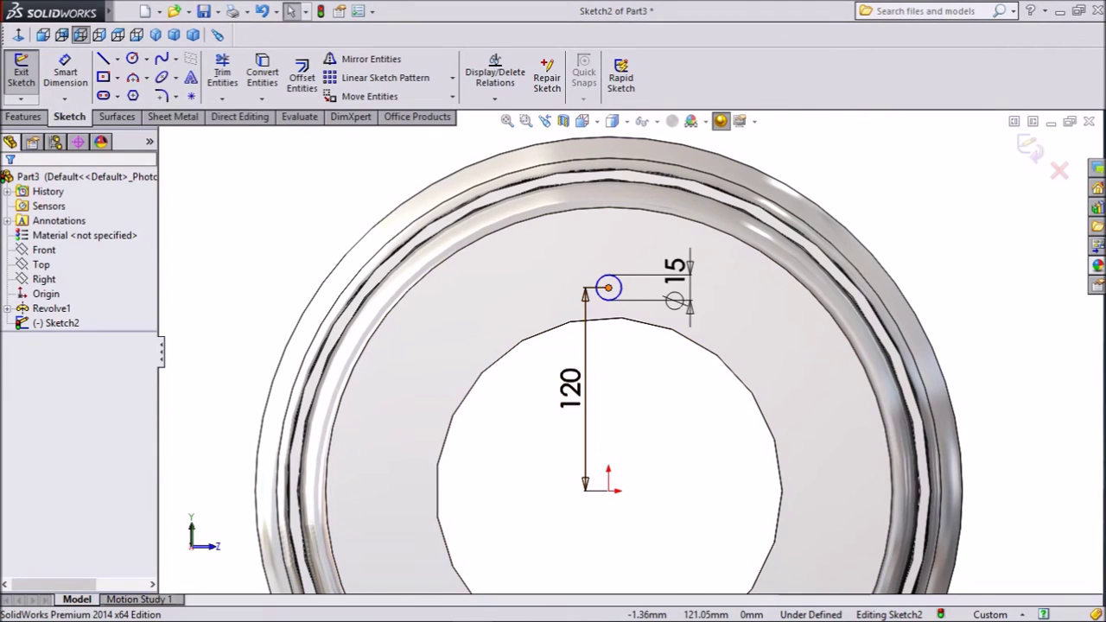
# Step: Add a vertical relation between the small circle's centre and the origin
pyautogui.click(608, 288)
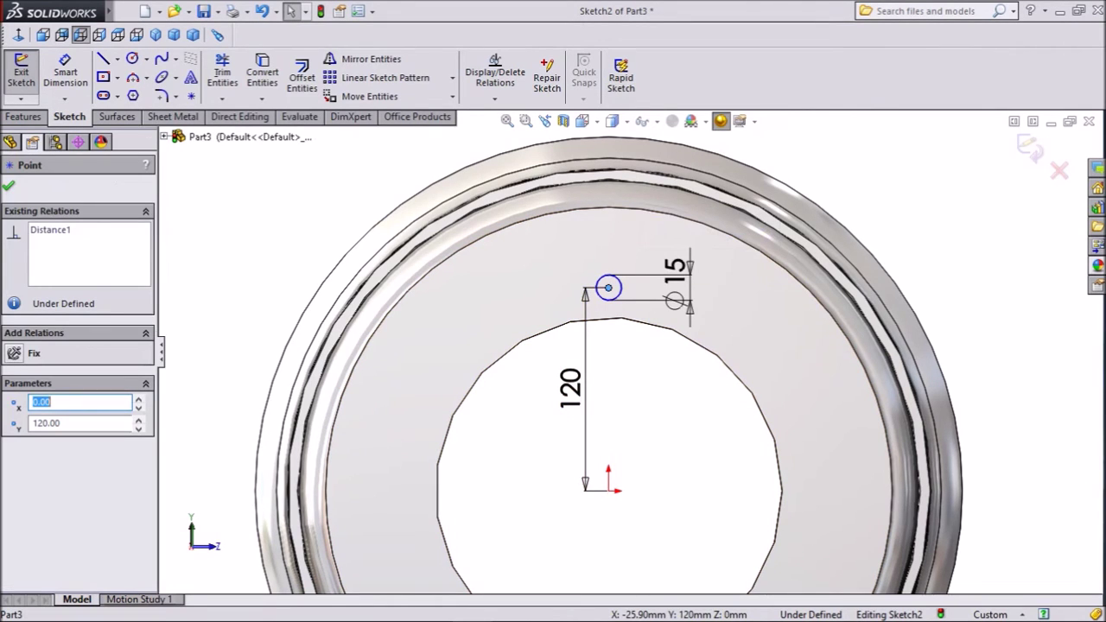
pyautogui.keyDown('ctrl'); pyautogui.click(609, 490); pyautogui.keyUp('ctrl')
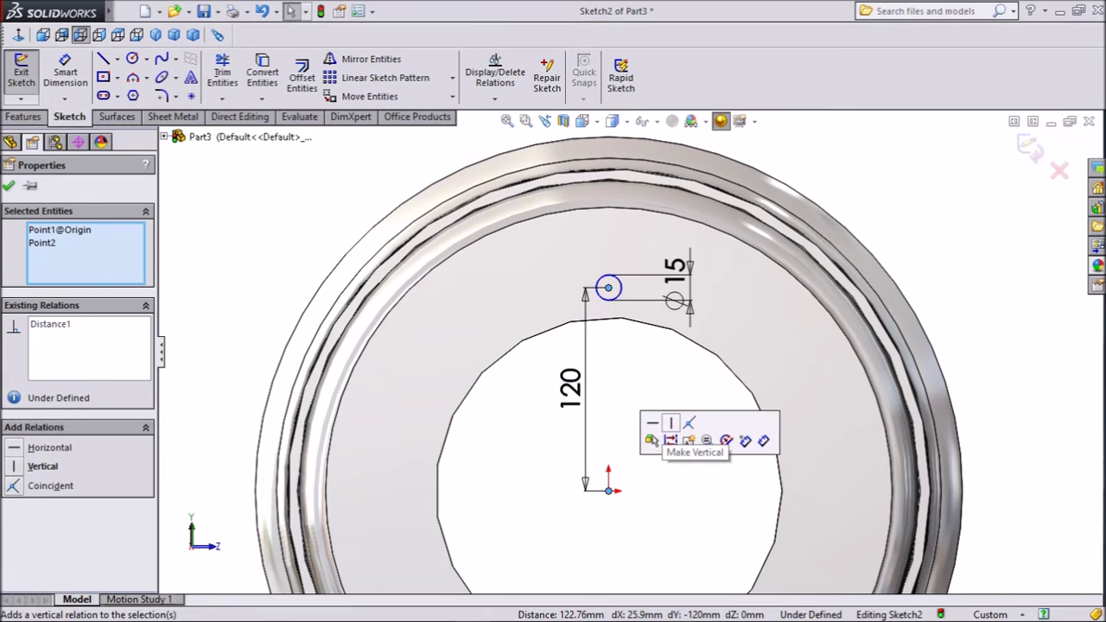
pyautogui.click(688, 443)
pyautogui.press('Escape')
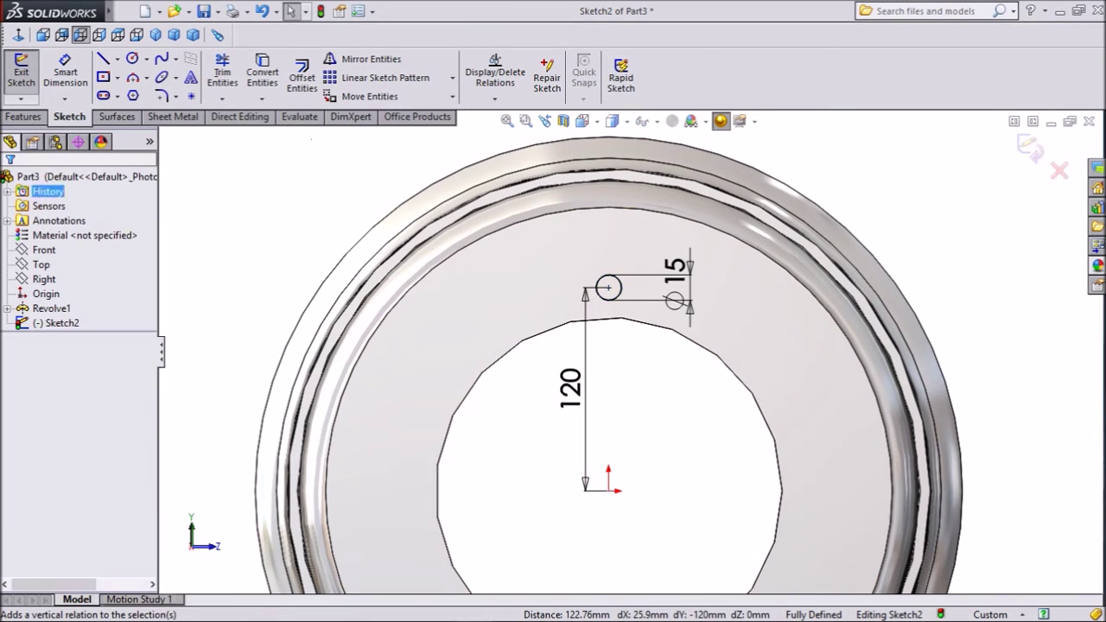
# Step: Cut the 15 mm circle through the wheel's flat face with an Extruded Cut set to Through All
pyautogui.click(24, 117)
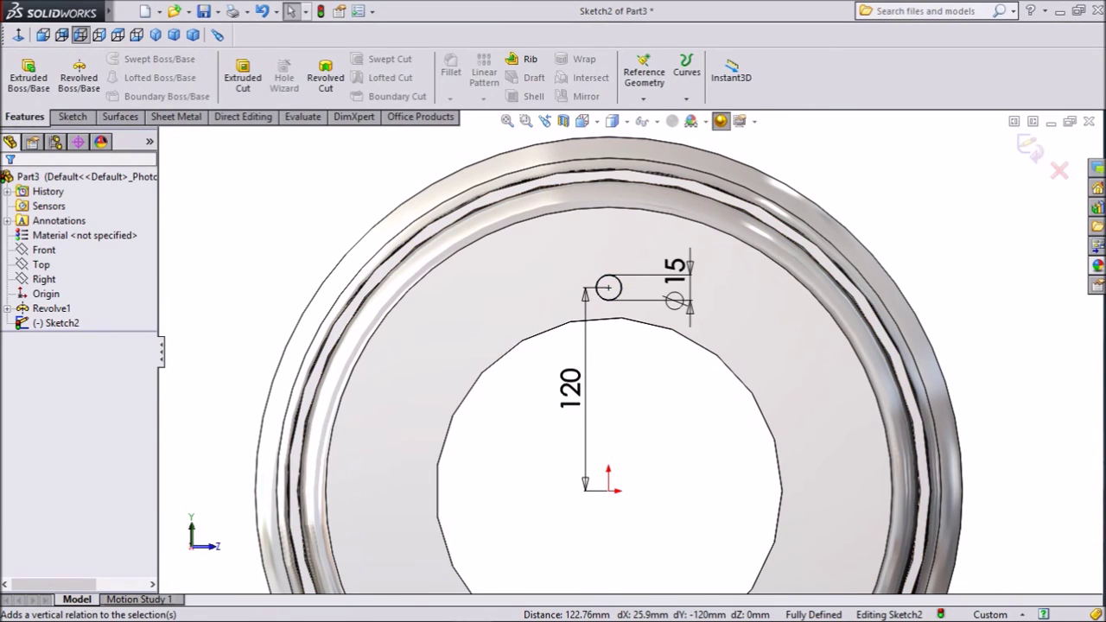
pyautogui.click(242, 77)
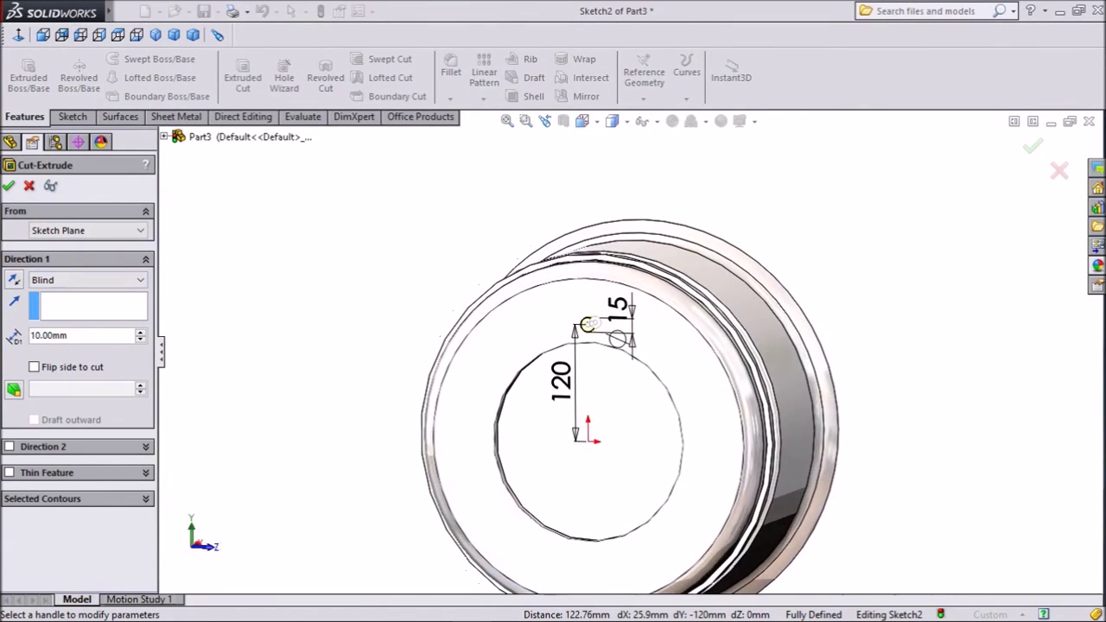
pyautogui.click(86, 280)
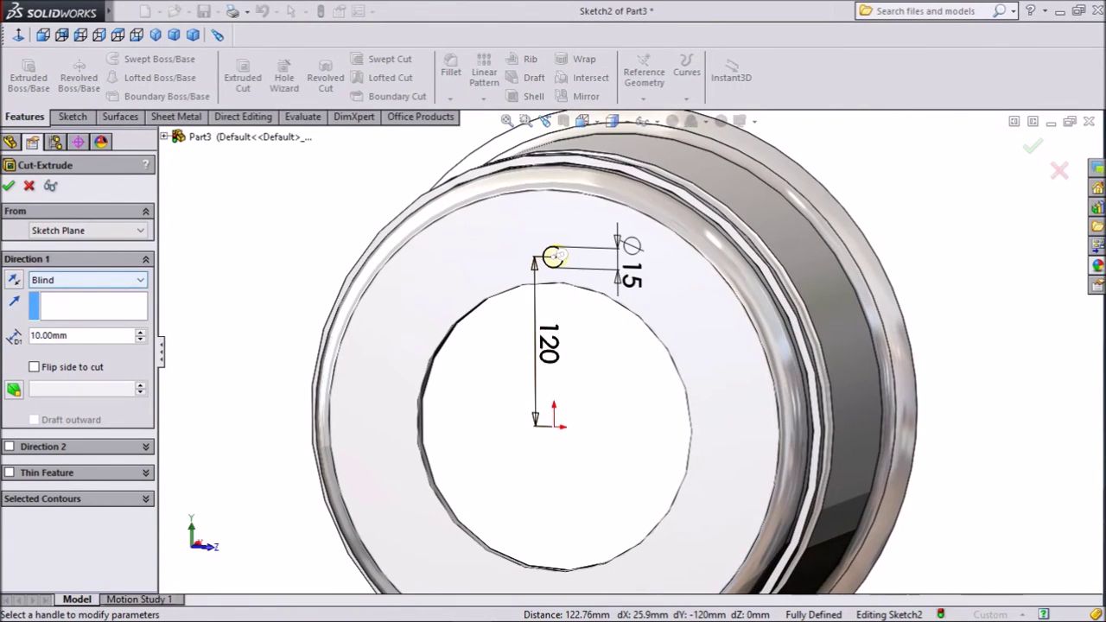
pyautogui.click(55, 305)
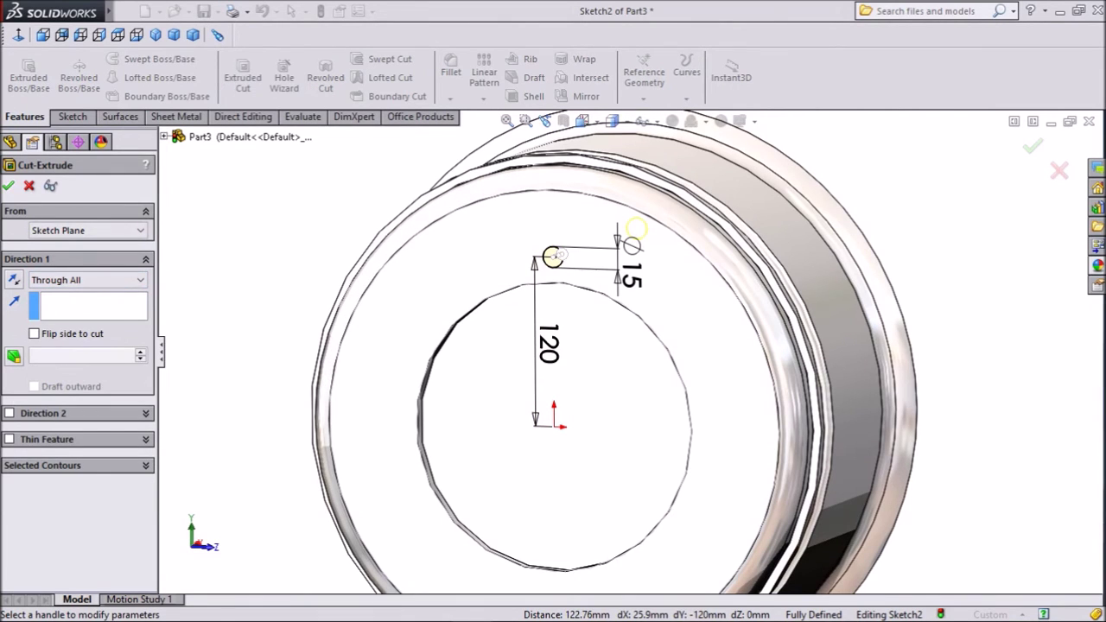
pyautogui.click(9, 186)
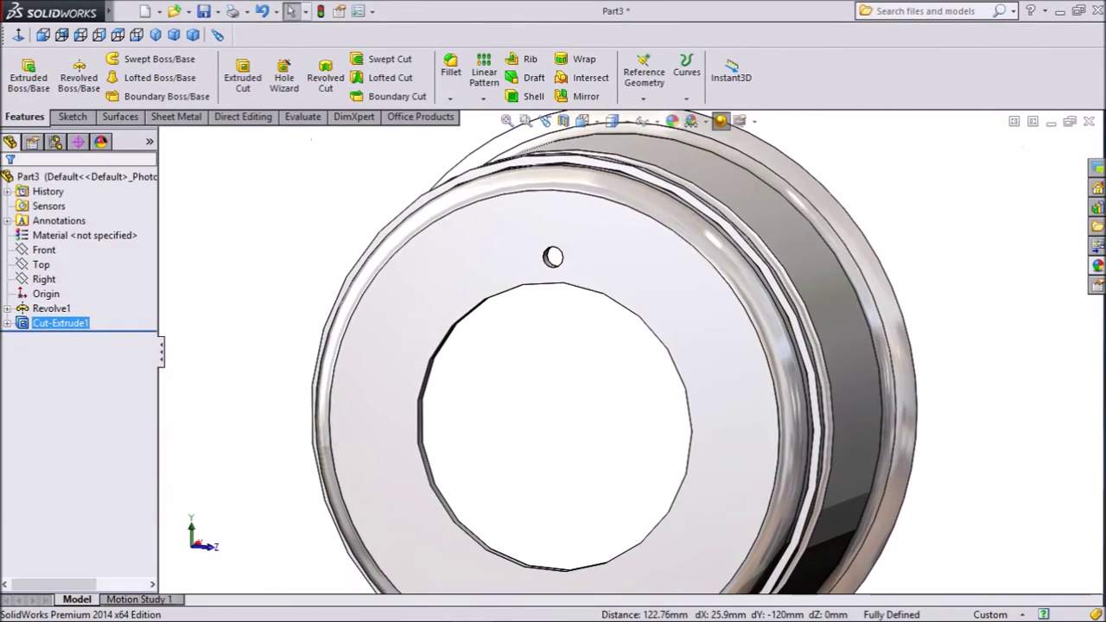
# Step: Circular-pattern the 15 mm hole around the central opening's edge with 15 equally spaced instances over 360 degrees
pyautogui.scroll(1, 630, 352)
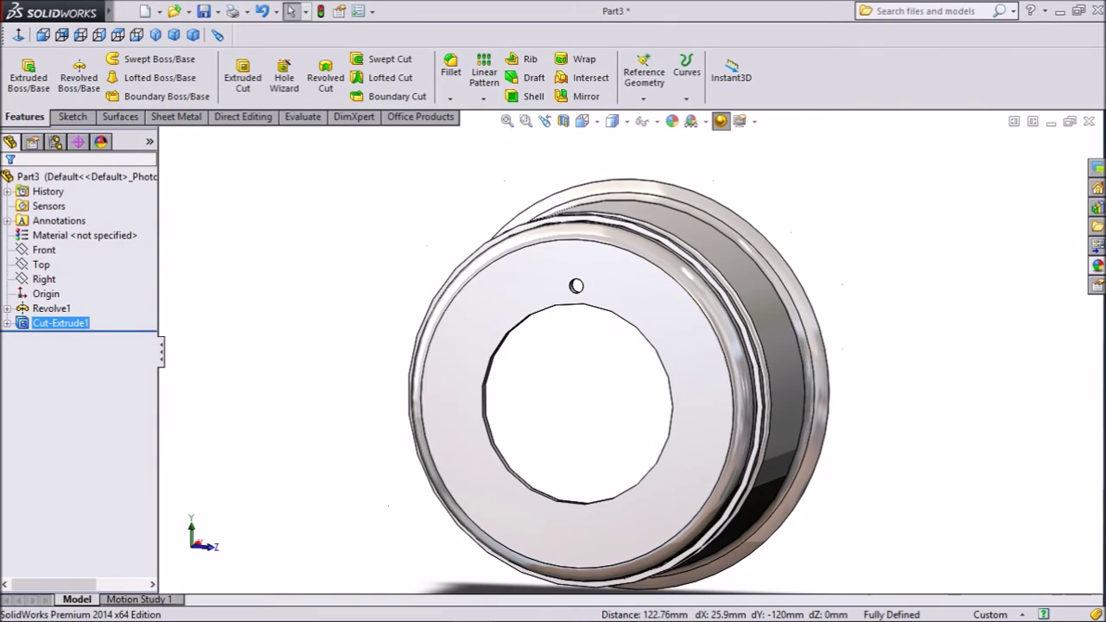
pyautogui.scroll(-1, 615, 514)
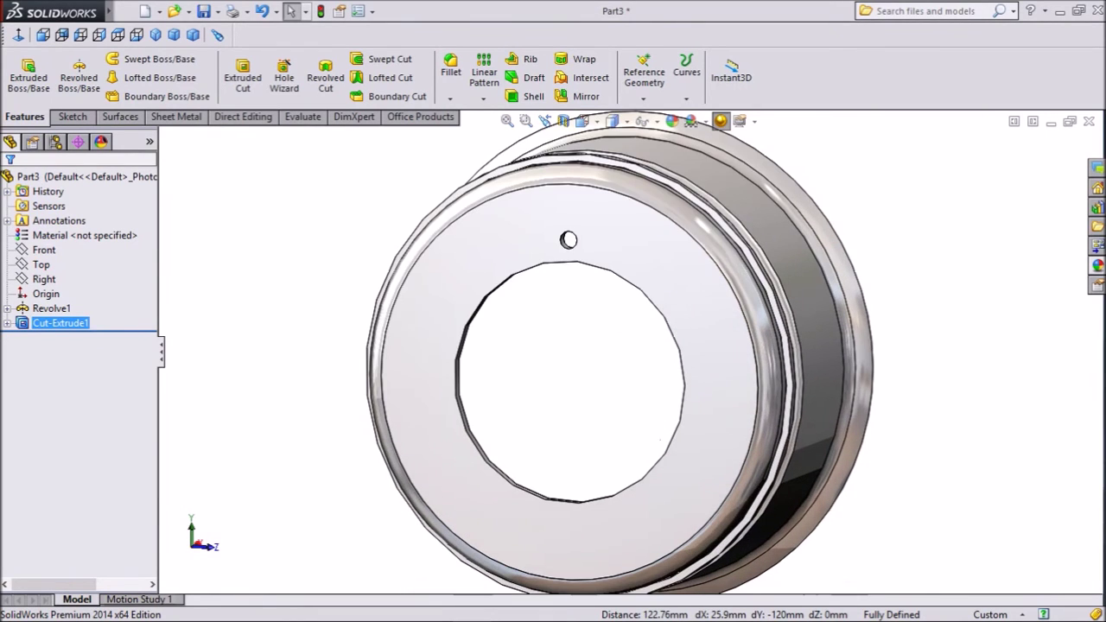
pyautogui.click(484, 97)
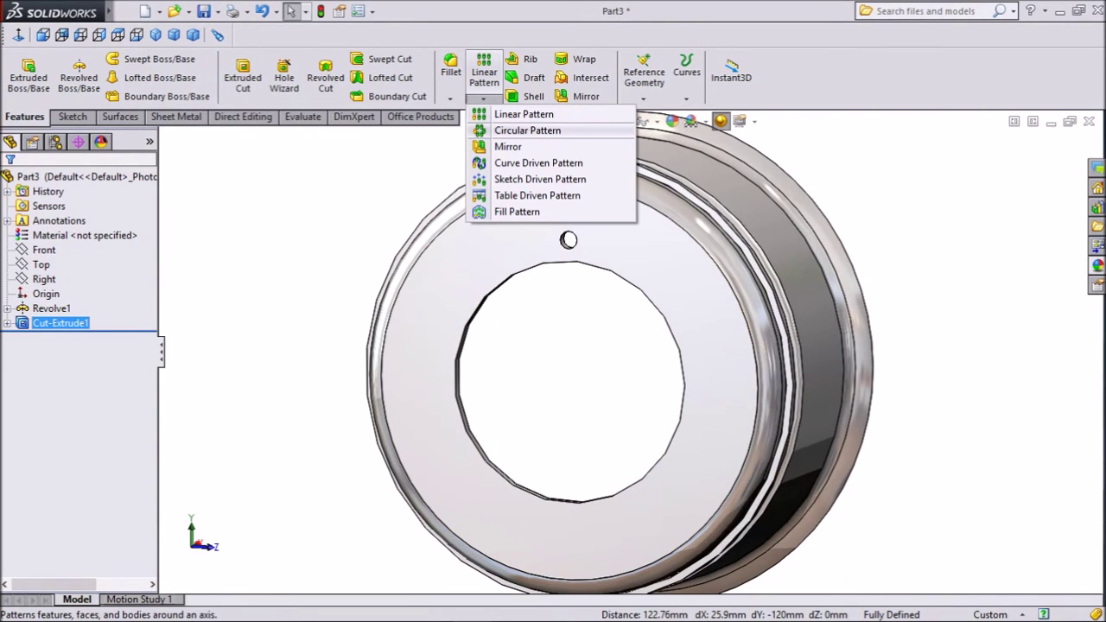
pyautogui.click(527, 130)
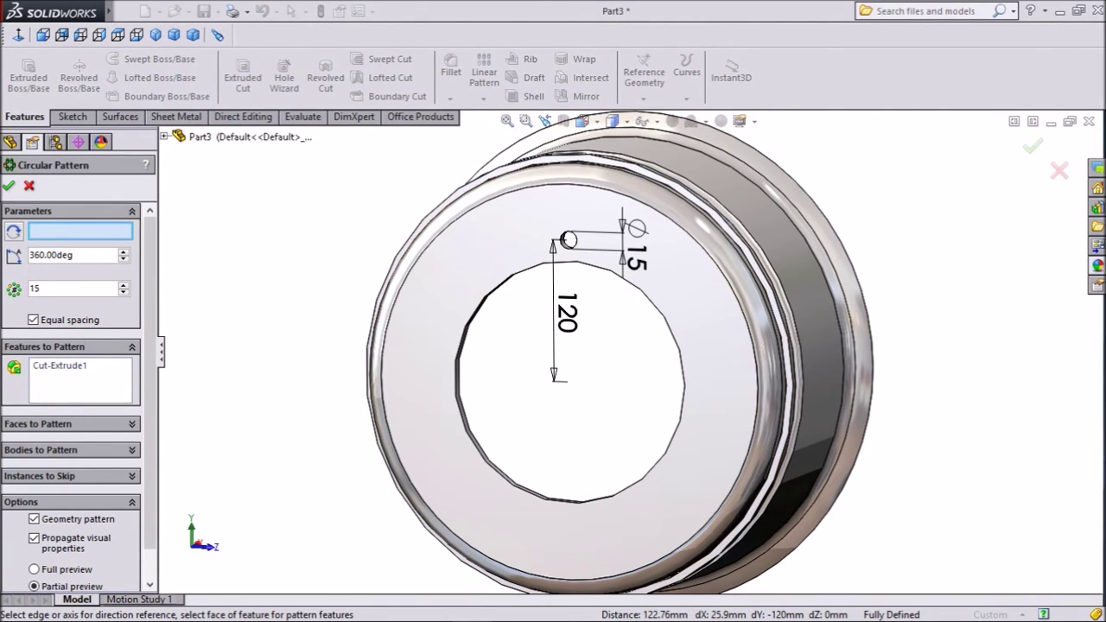
pyautogui.scroll(-2, 436, 436)
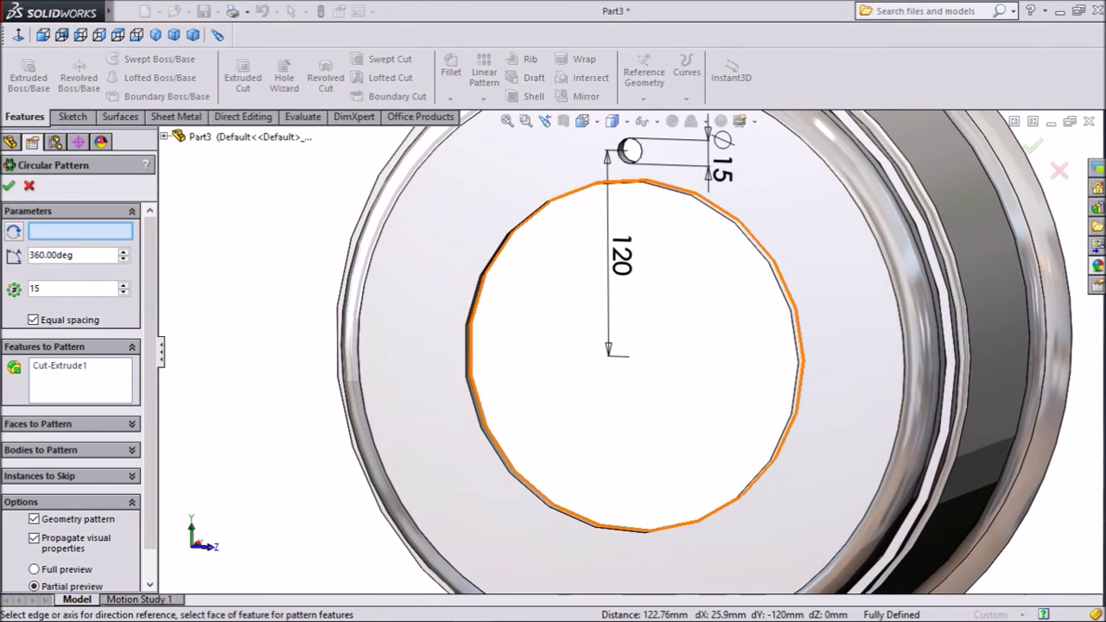
pyautogui.click(480, 434)
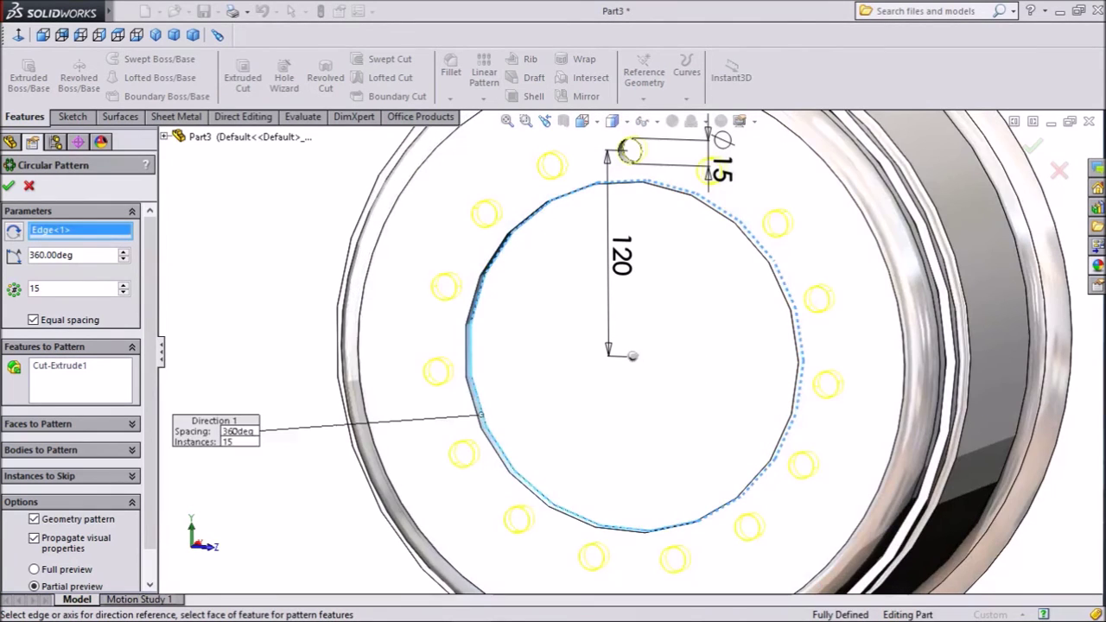
pyautogui.scroll(2, 623, 350)
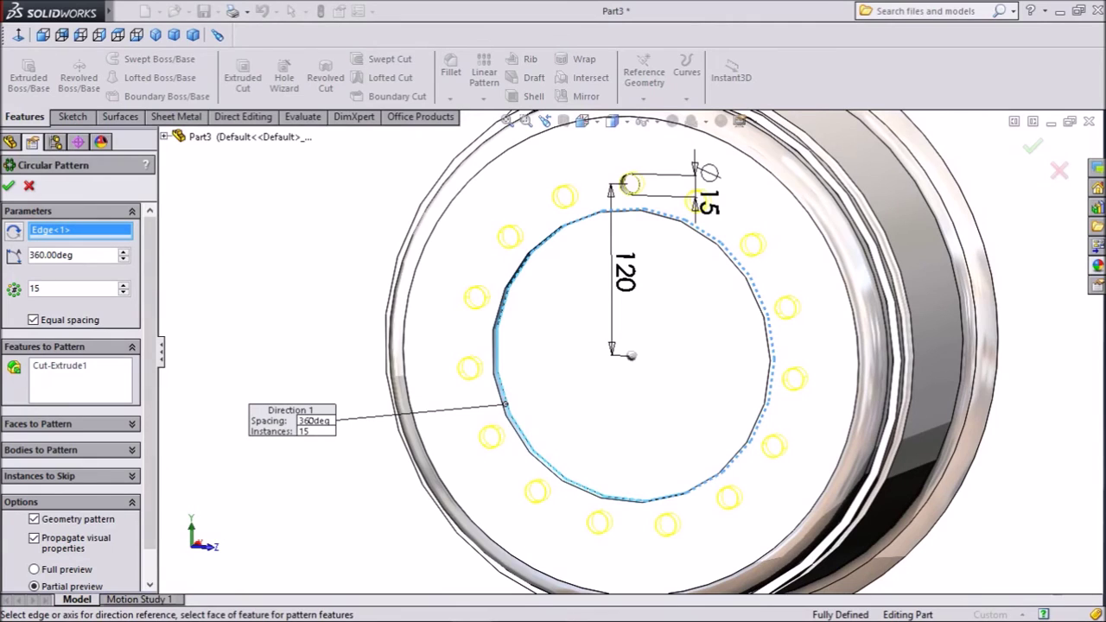
pyautogui.click(10, 186)
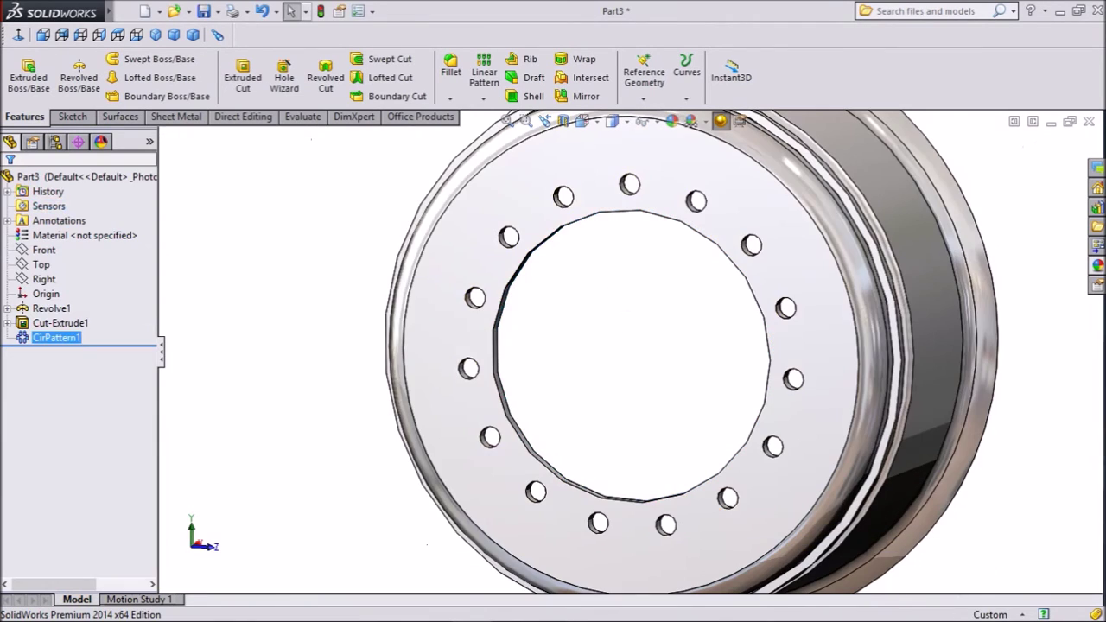
pyautogui.scroll(2, 629, 352)
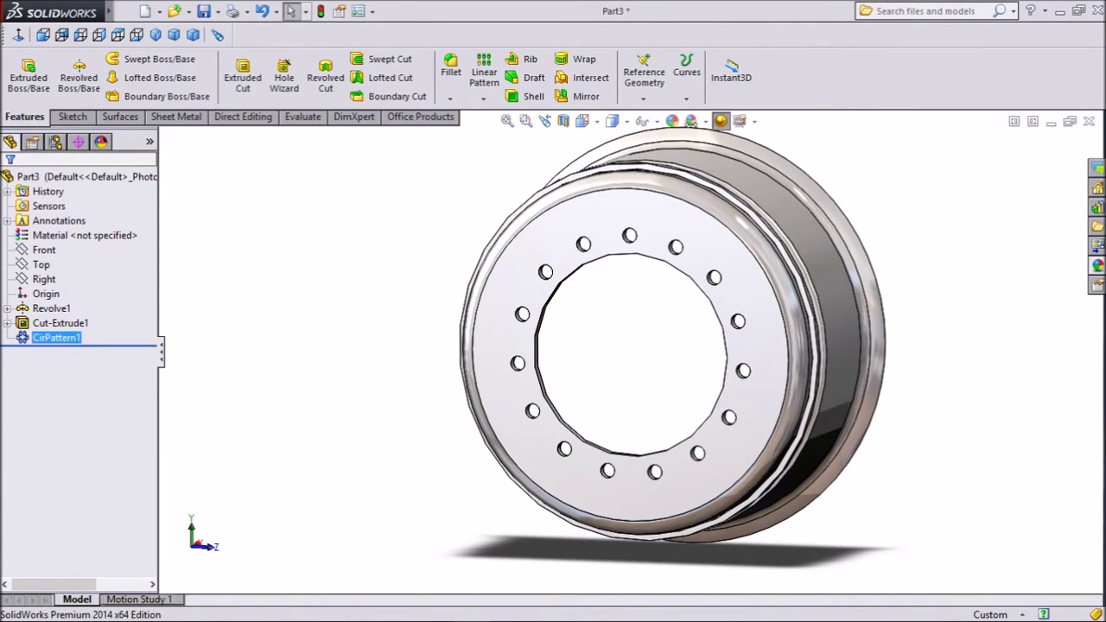
# Step: Fillet the narrow end face of the rim's open-side lip with a constant radius of 2.5 mm
pyautogui.scroll(-1, 691, 298)
pyautogui.scroll(2, 692, 298)
pyautogui.moveTo(673, 337); pyautogui.dragTo(845, 341, button='middle')
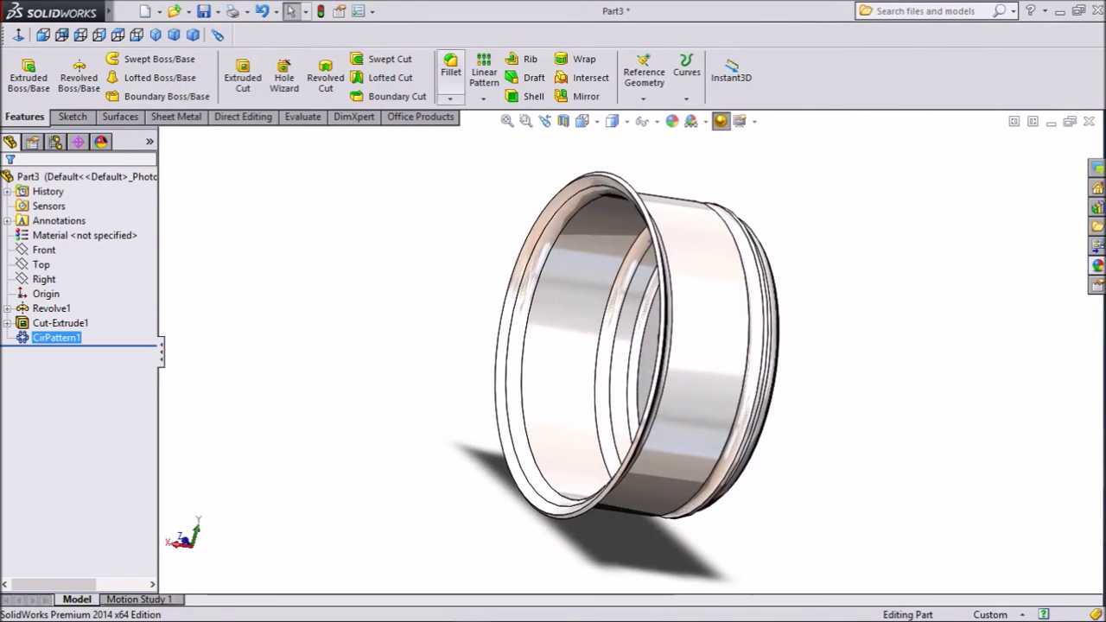
pyautogui.click(450, 67)
pyautogui.write('2.5')
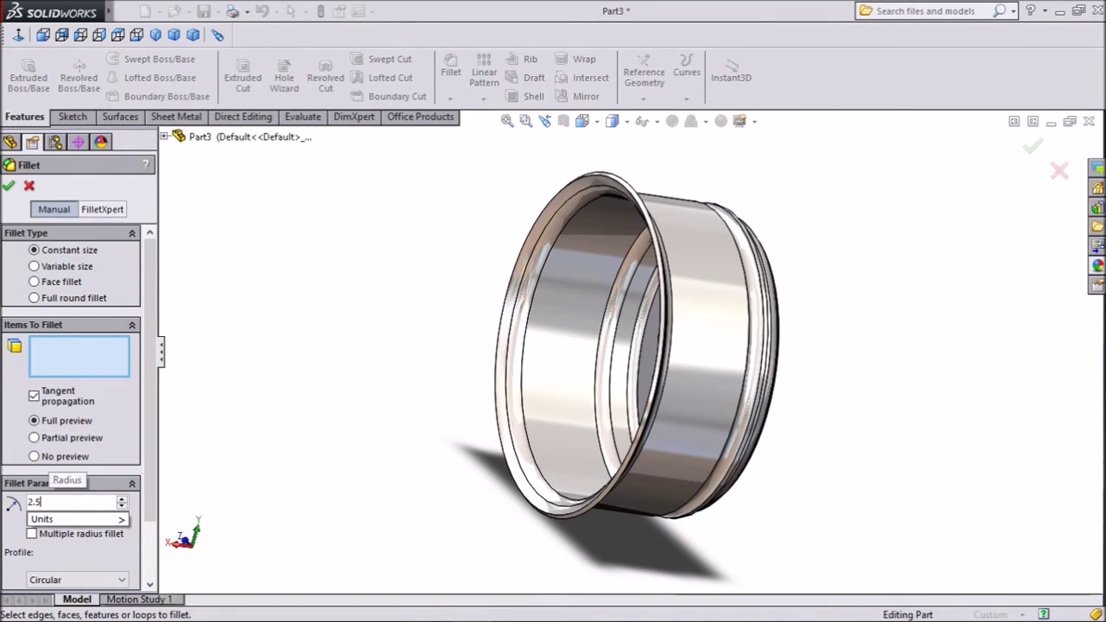
pyautogui.press('Return')
pyautogui.scroll(-1, 636, 404)
pyautogui.scroll(-5, 637, 402)
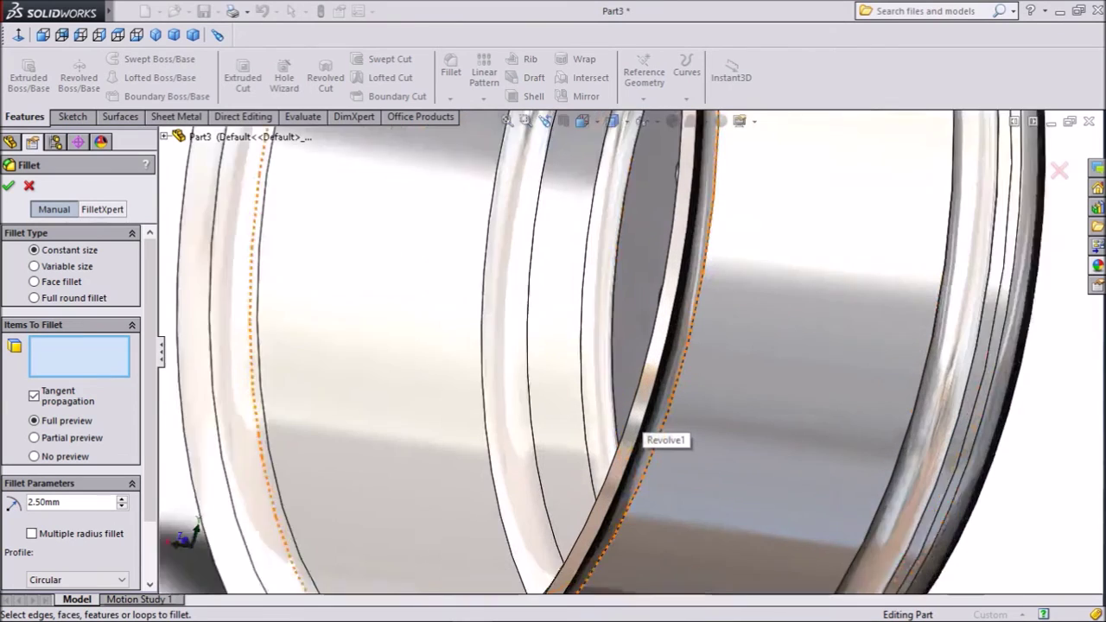
pyautogui.click(634, 398)
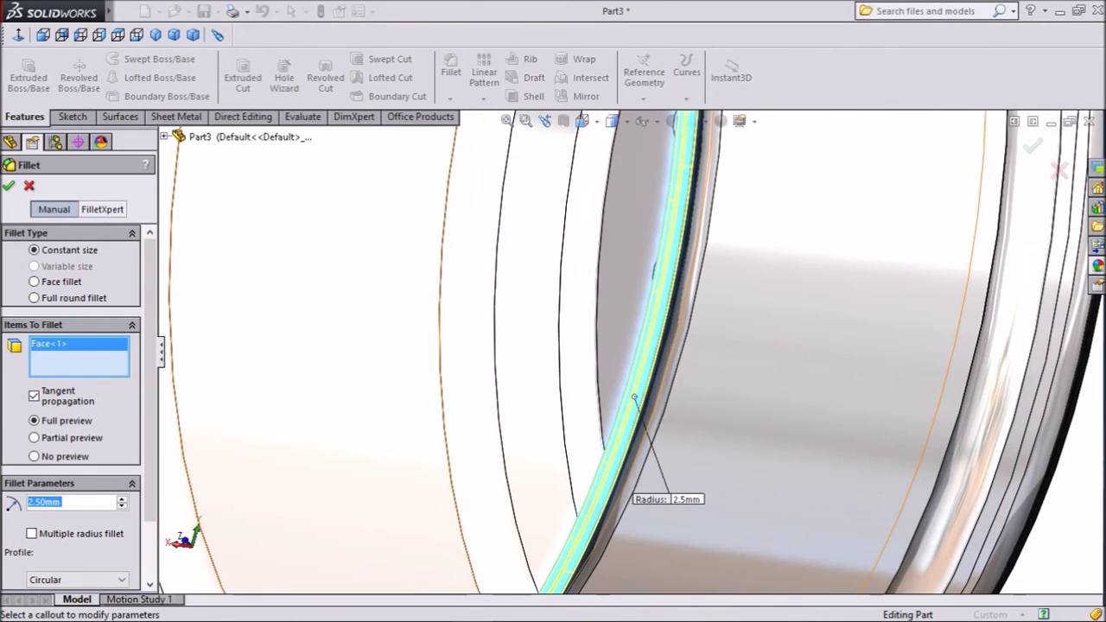
pyautogui.press('Return')
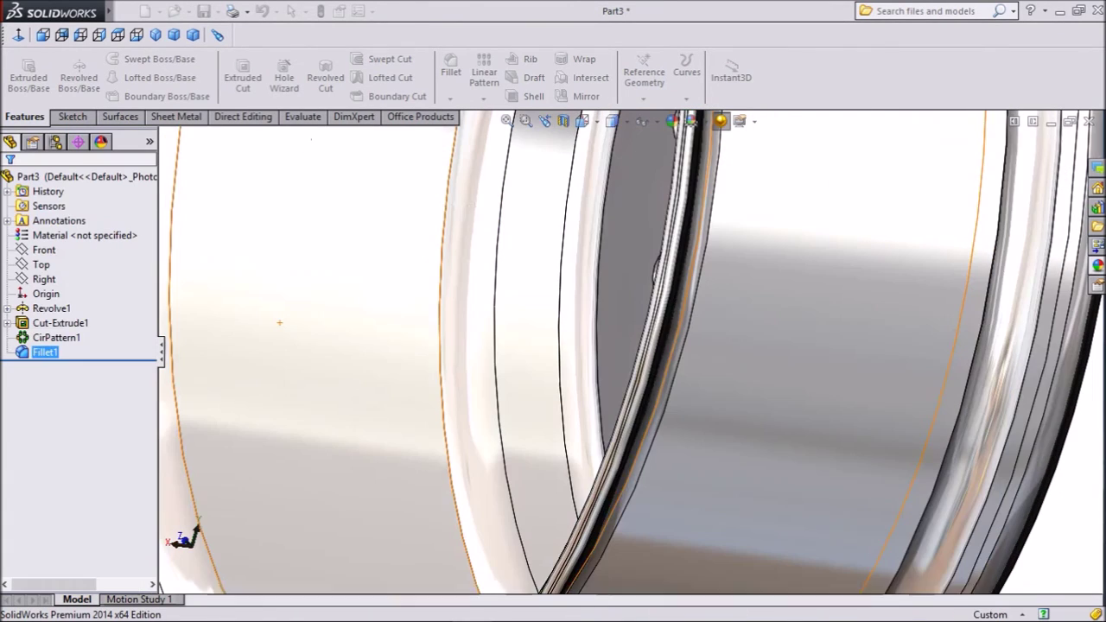
# Step: Fillet the narrow ring face near the bolt flange and the adjacent edge where the barrel begins with a 2.5 mm radius
pyautogui.press('Return')
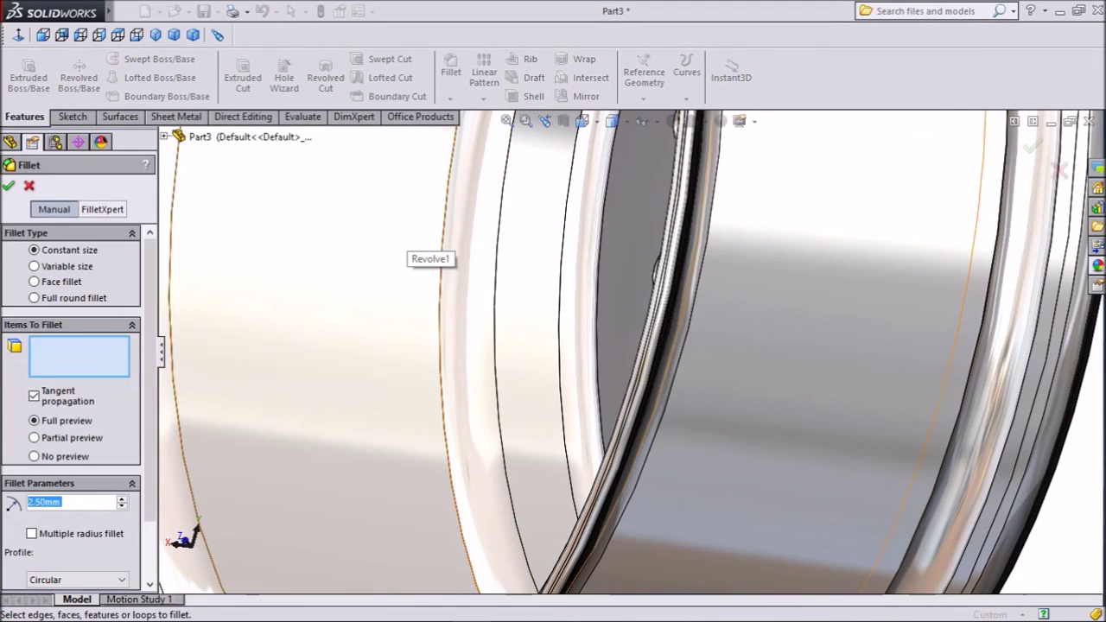
pyautogui.press('f')
pyautogui.scroll(2, 727, 420)
pyautogui.moveTo(727, 420); pyautogui.dragTo(596, 393, button='middle')
pyautogui.scroll(-4, 744, 302)
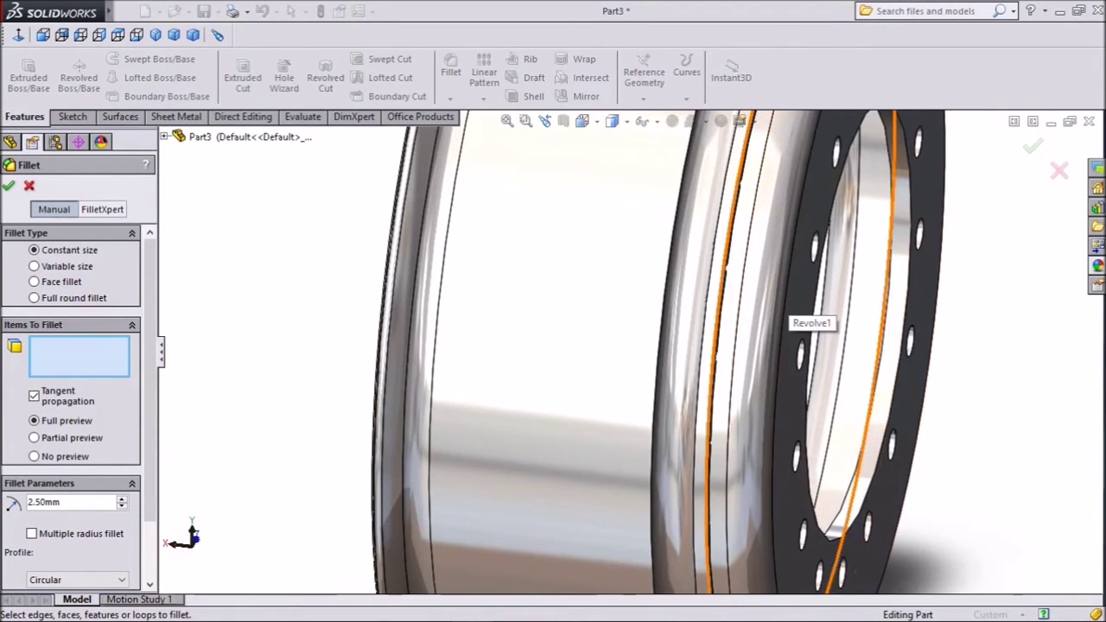
pyautogui.click(713, 303)
pyautogui.scroll(3, 680, 332)
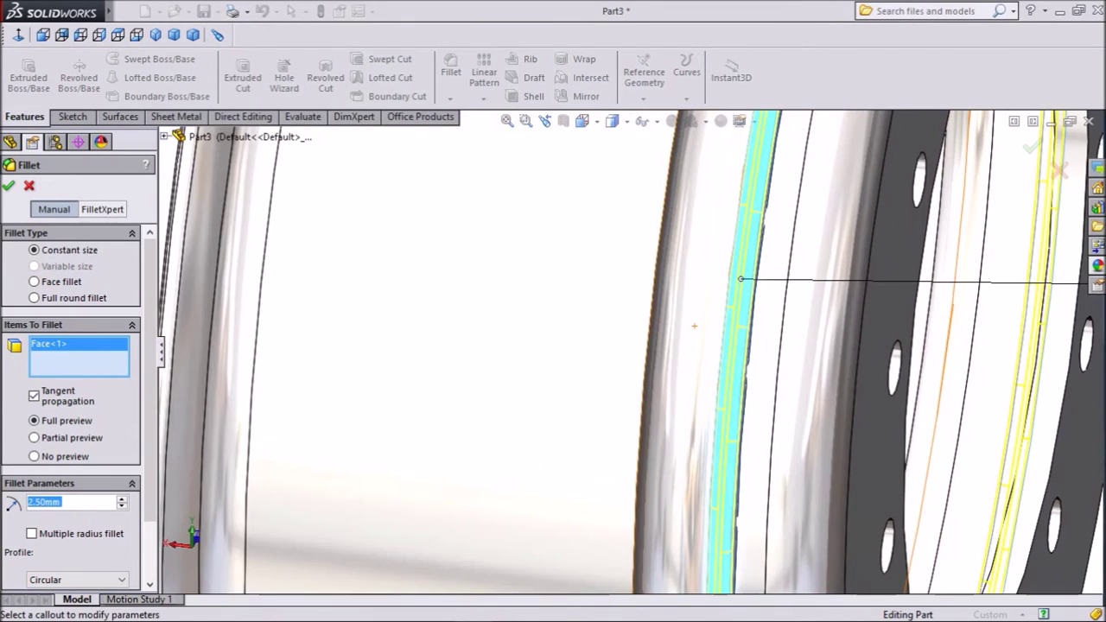
pyautogui.click(650, 311)
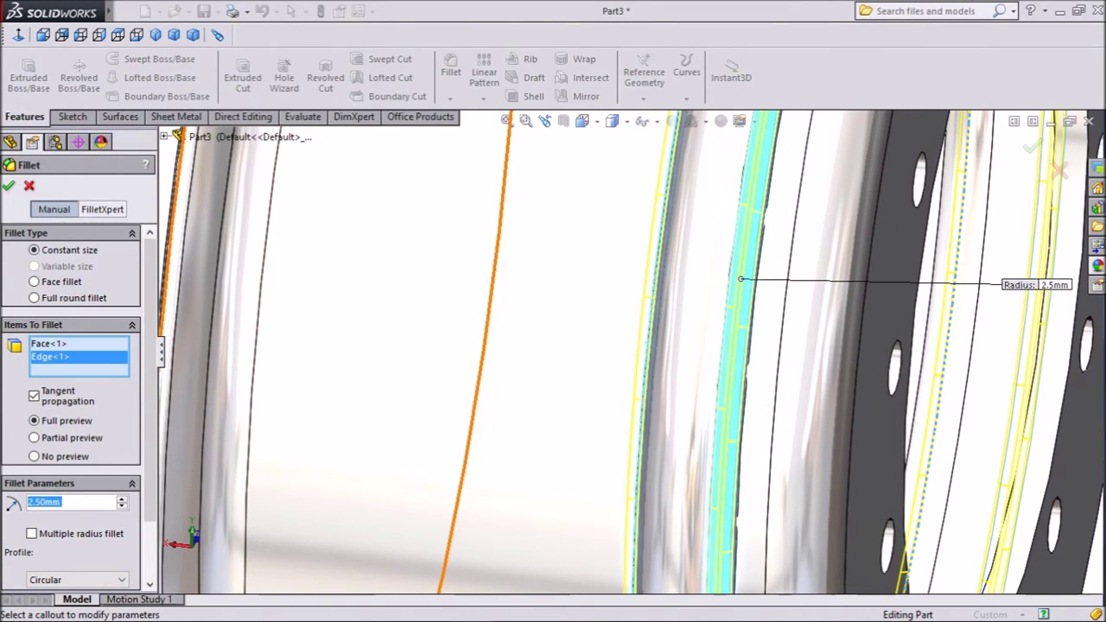
pyautogui.press('Return')
# Step: Examine the filleted rim from several sides and set the model to the isometric view
pyautogui.scroll(7, 628, 356)
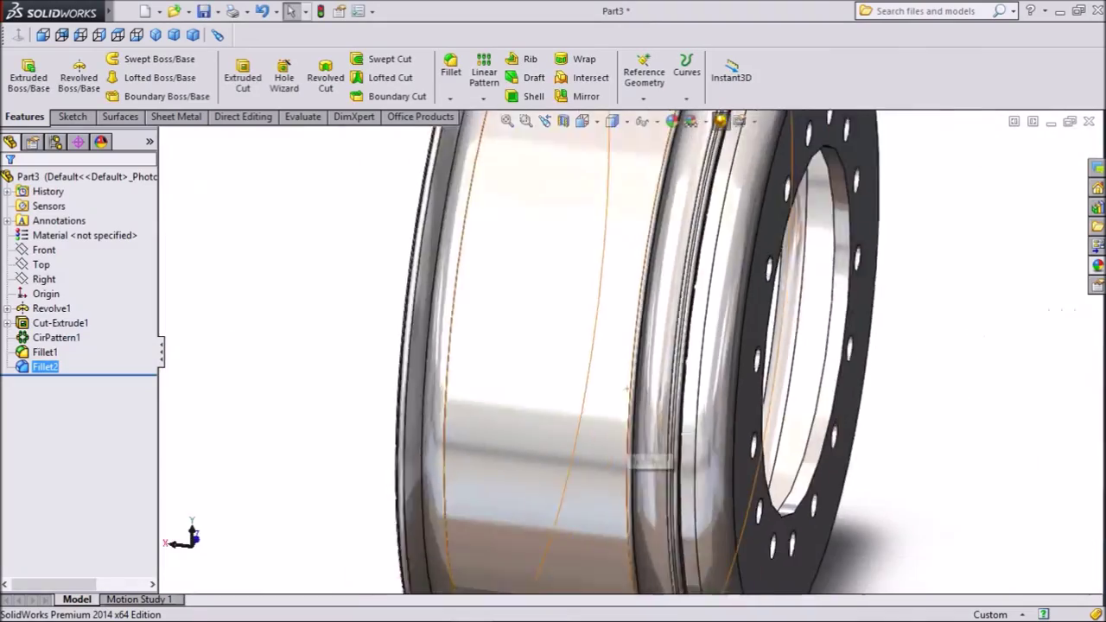
pyautogui.moveTo(628, 372); pyautogui.dragTo(894, 397, button='middle')
pyautogui.moveTo(654, 304); pyautogui.dragTo(694, 310, button='middle')
pyautogui.scroll(-1, 693, 309)
pyautogui.moveTo(685, 426); pyautogui.dragTo(634, 425, button='middle')
pyautogui.click(156, 35)
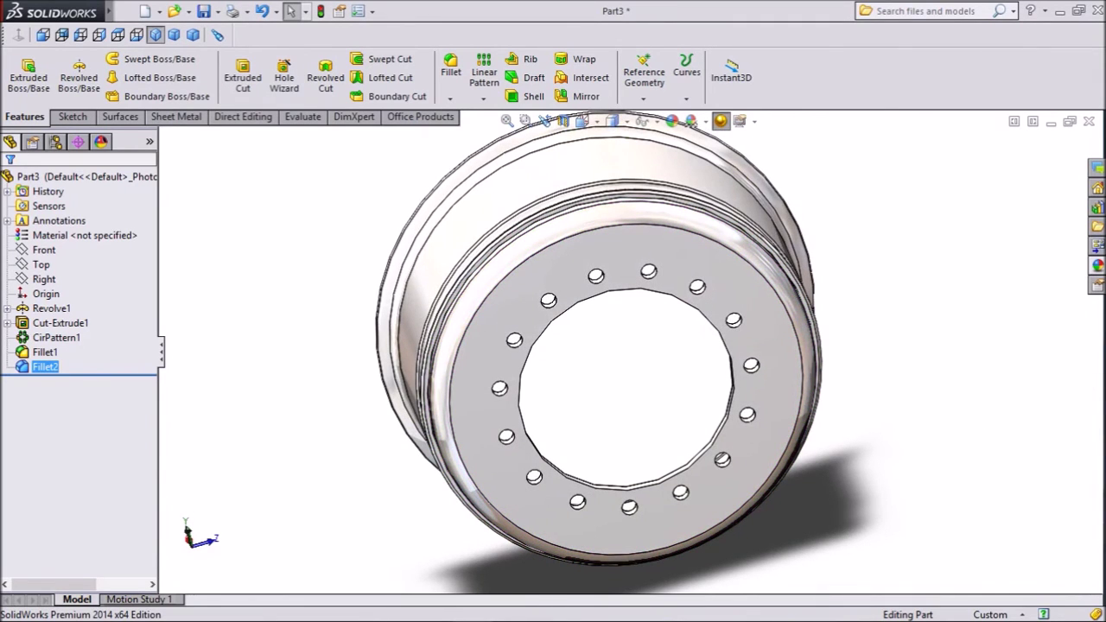
pyautogui.scroll(-2, 647, 352)
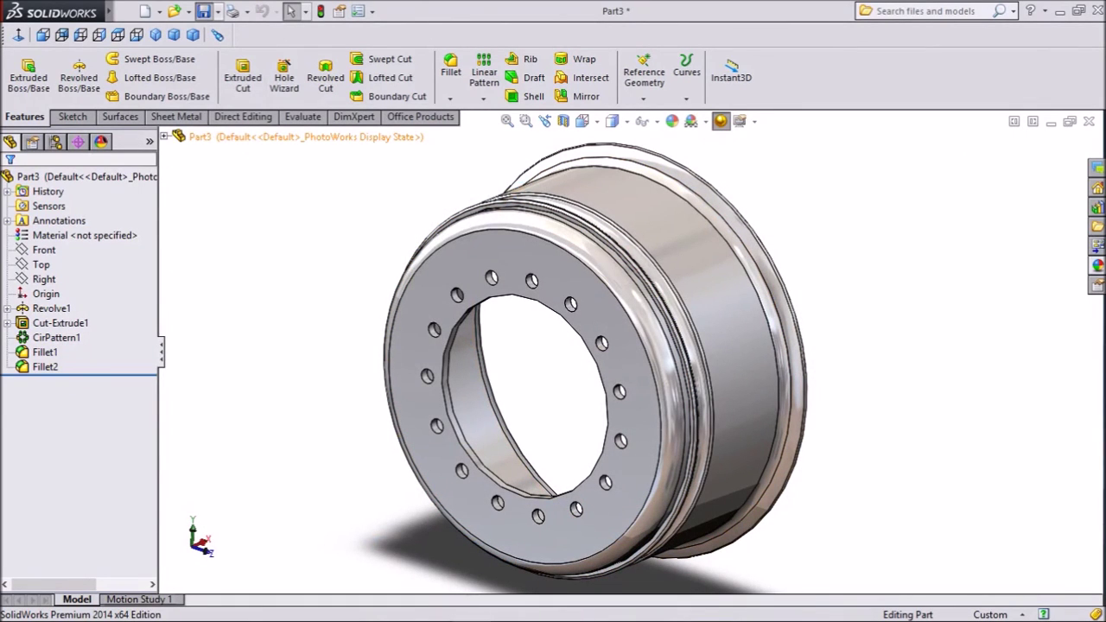
# Step: Save the part to the Desktop under the name Wheel rim
pyautogui.hotkey('ctrl', 's')
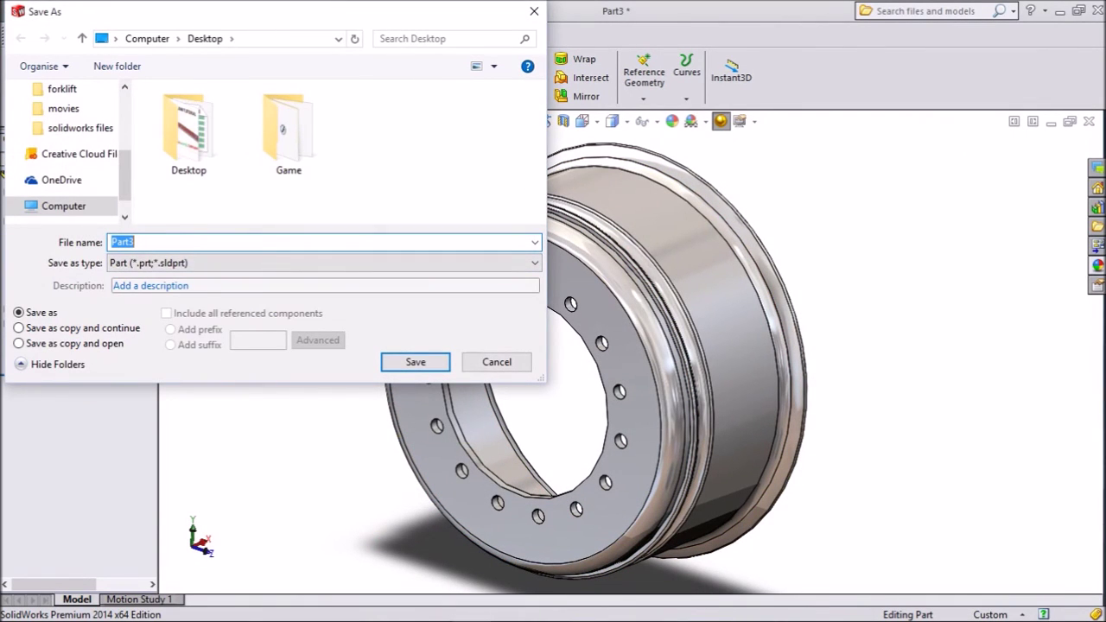
pyautogui.write('Wheel rim')
pyautogui.scroll(2, 64, 147)
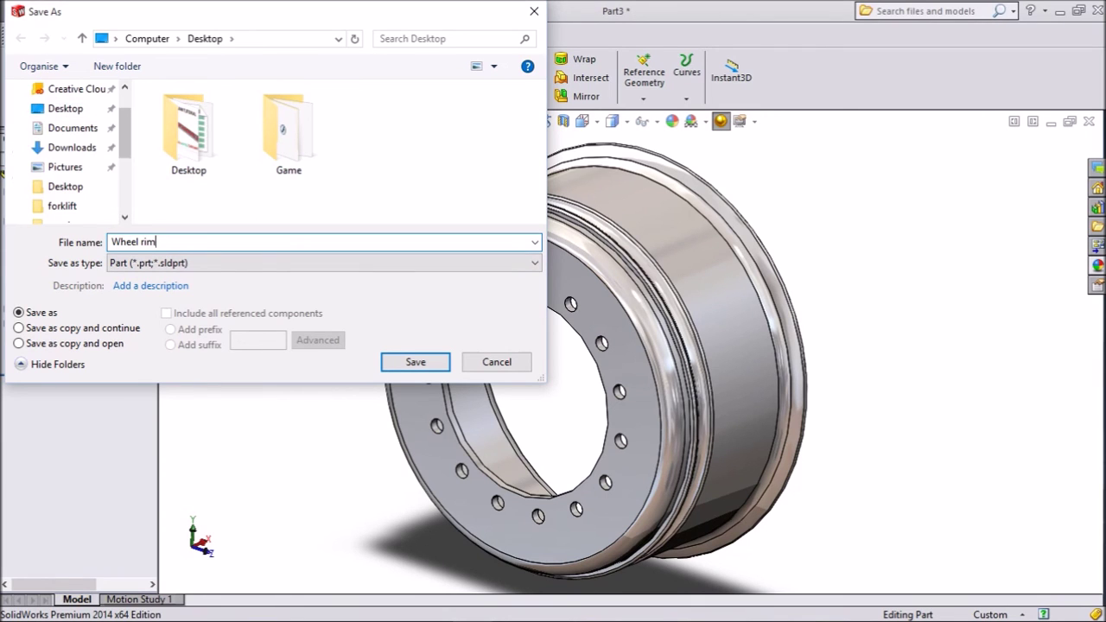
pyautogui.click(65, 108)
pyautogui.press('Return')
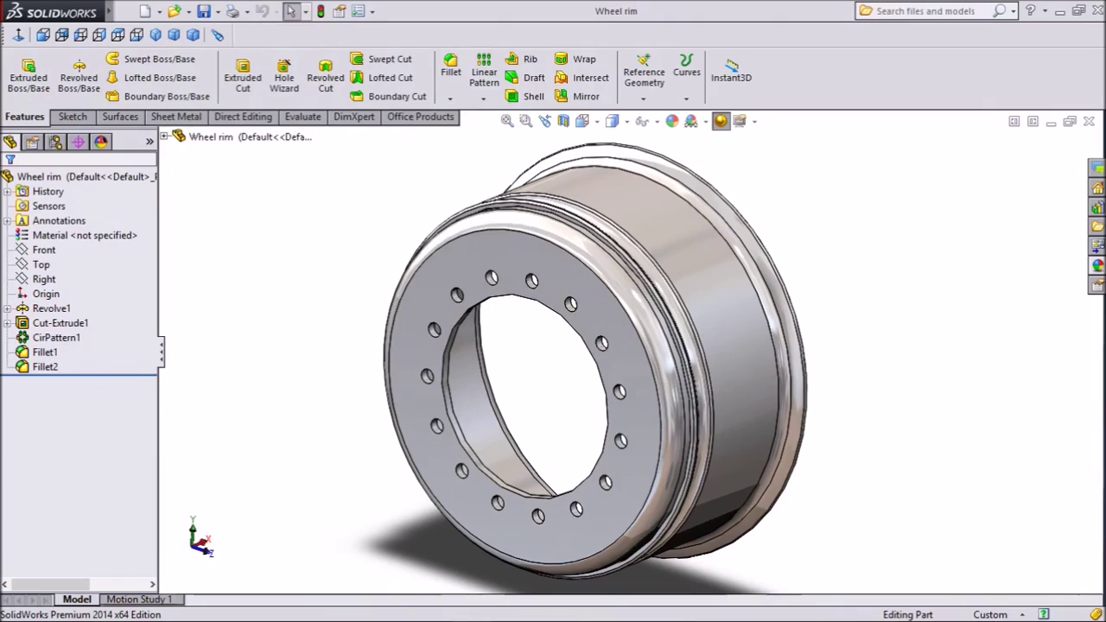
pyautogui.moveTo(398, 332); pyautogui.dragTo(472, 328, button='middle')
pyautogui.moveTo(349, 373); pyautogui.dragTo(467, 344, button='middle')
pyautogui.scroll(3, 466, 342)
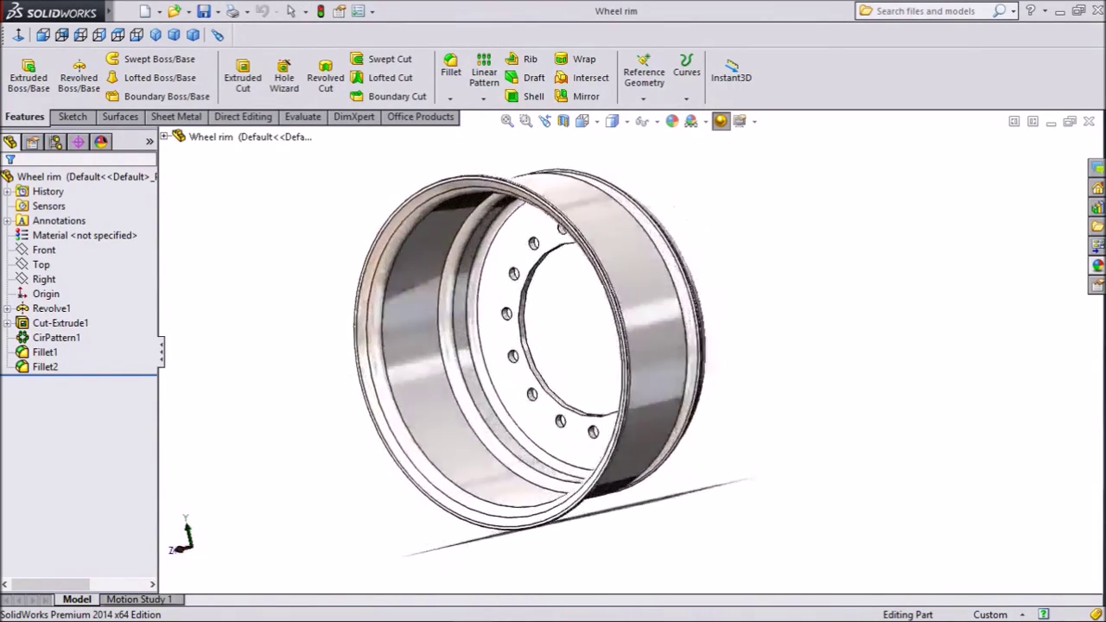
pyautogui.moveTo(605, 345); pyautogui.dragTo(427, 353, button='middle')
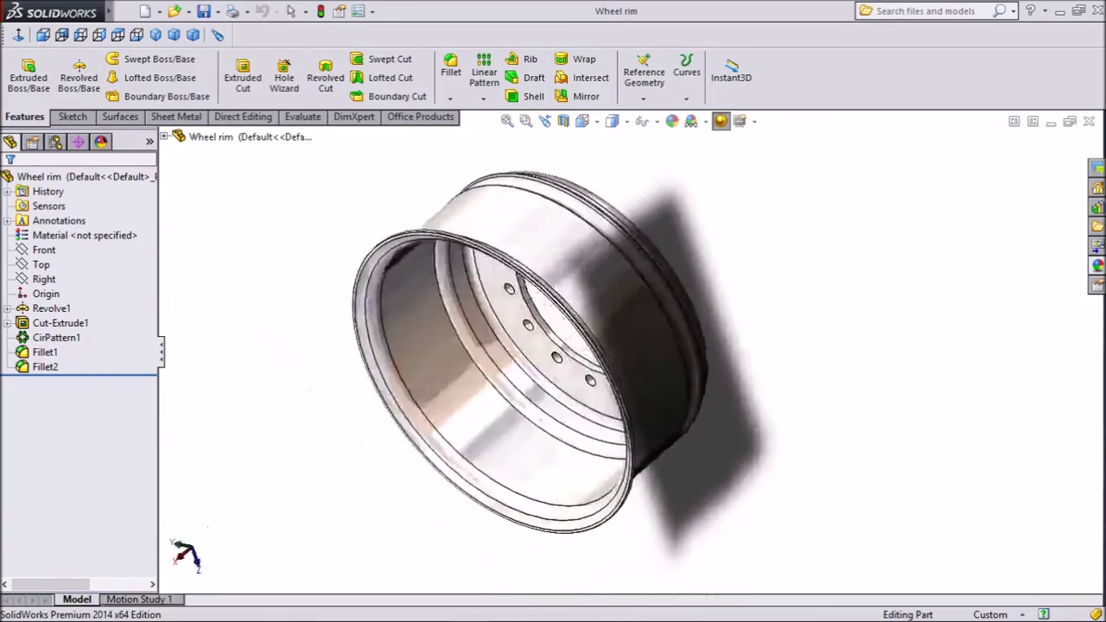